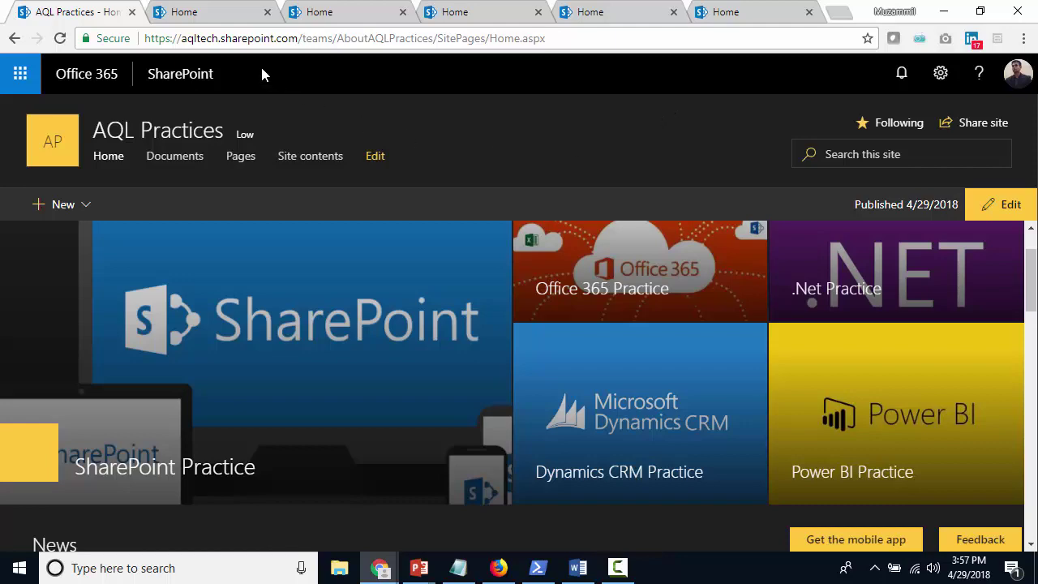
{"action": "left_click", "coordinate": [211, 17]}
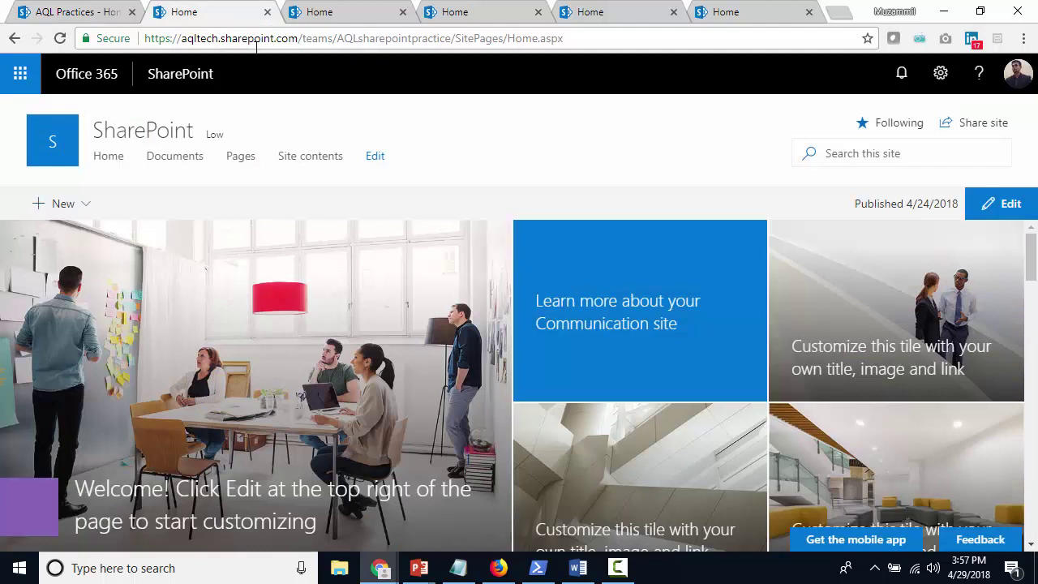
{"action": "left_click", "coordinate": [350, 15]}
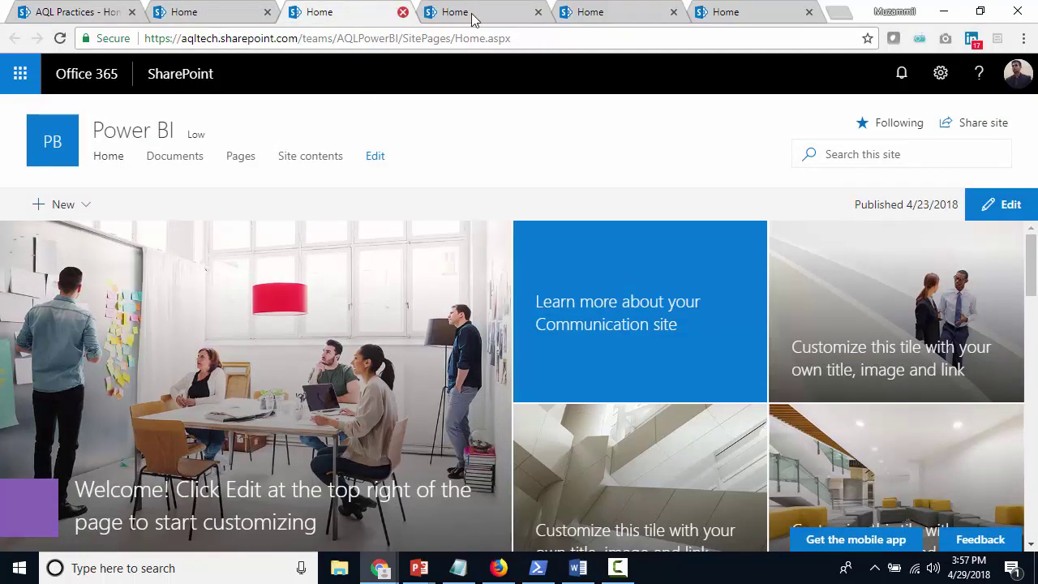
{"action": "left_click", "coordinate": [497, 18]}
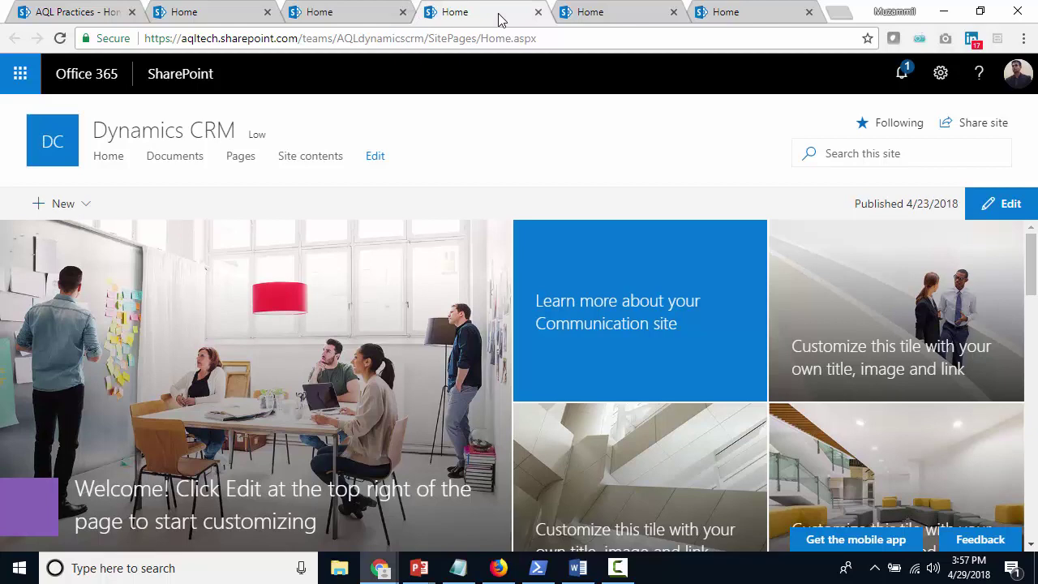
{"action": "left_click", "coordinate": [614, 26]}
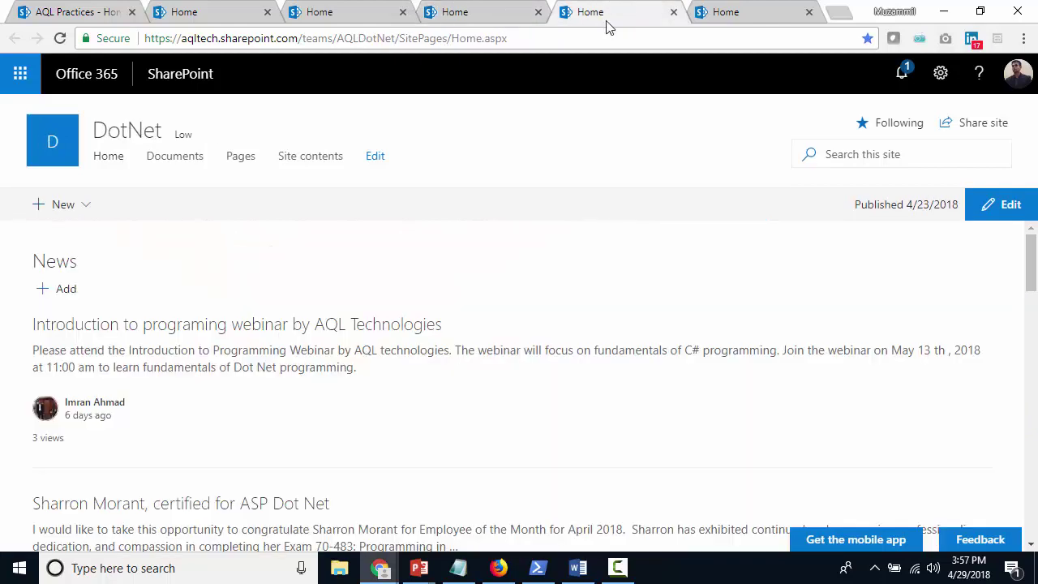
{"action": "left_click", "coordinate": [739, 14]}
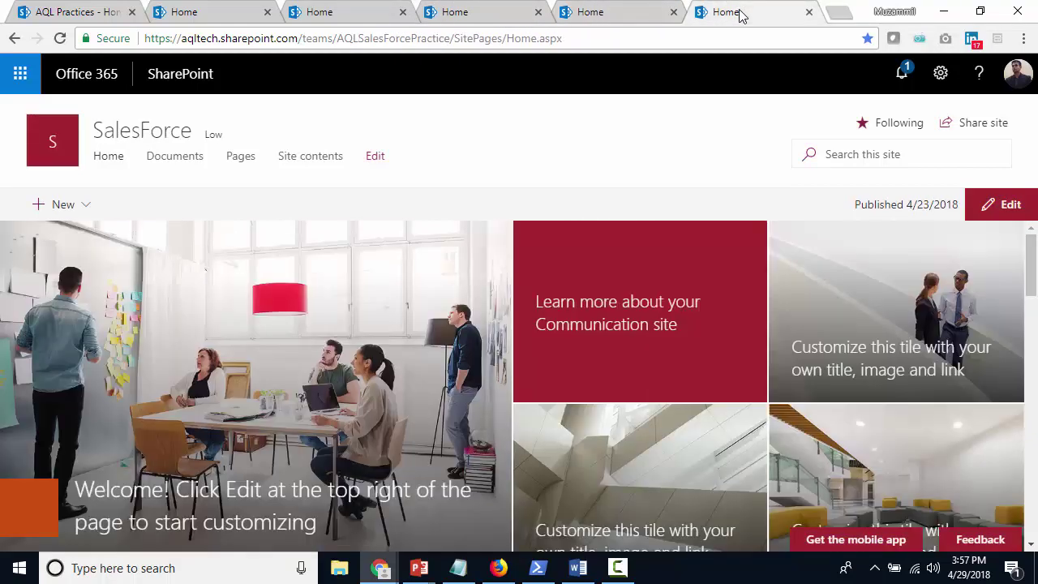
{"action": "left_click", "coordinate": [68, 17]}
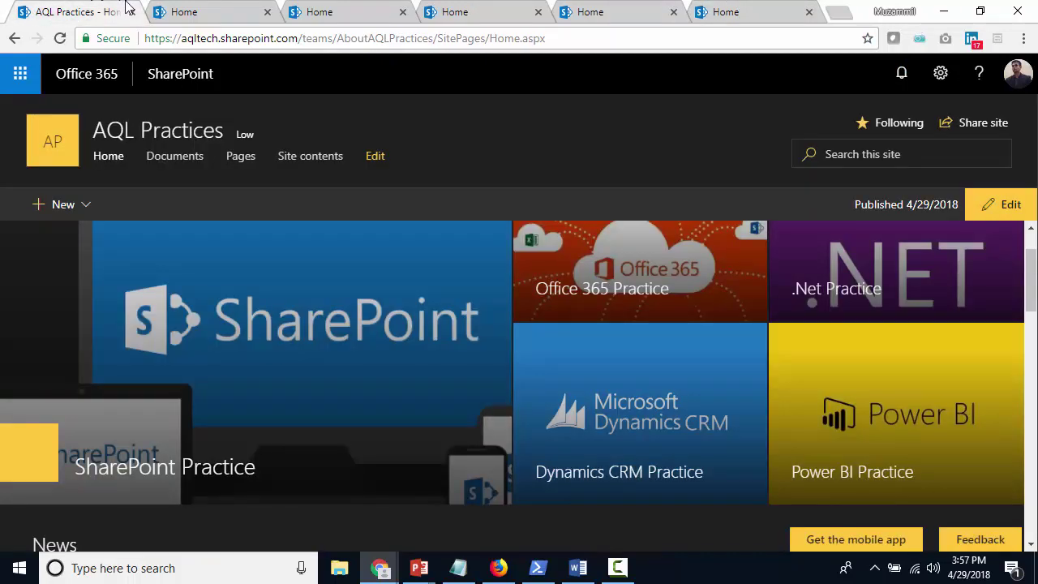
{"action": "scroll", "coordinate": [487, 438], "scroll_direction": "down", "scroll_amount": 1}
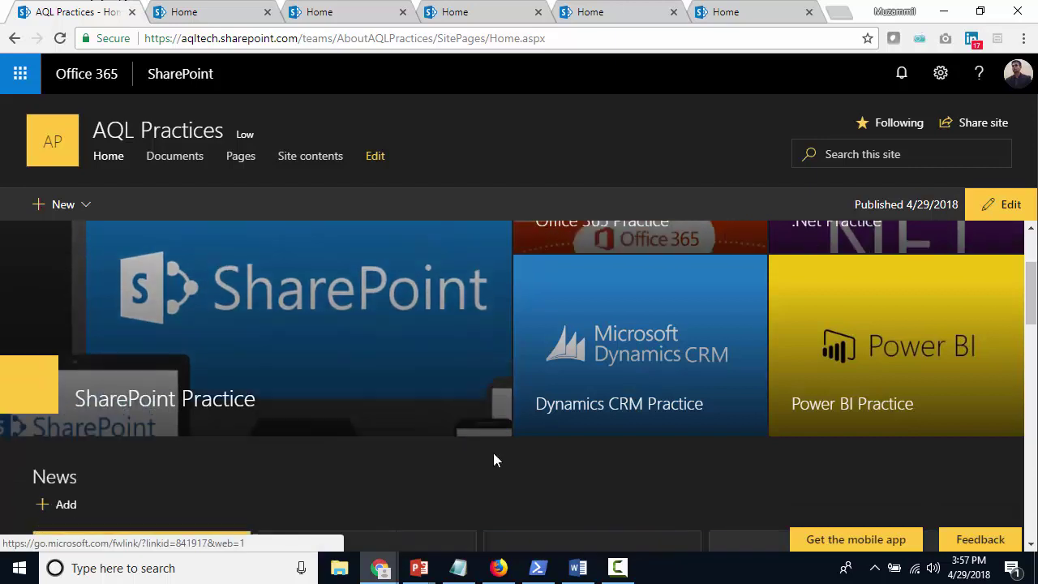
{"action": "left_click", "coordinate": [540, 570]}
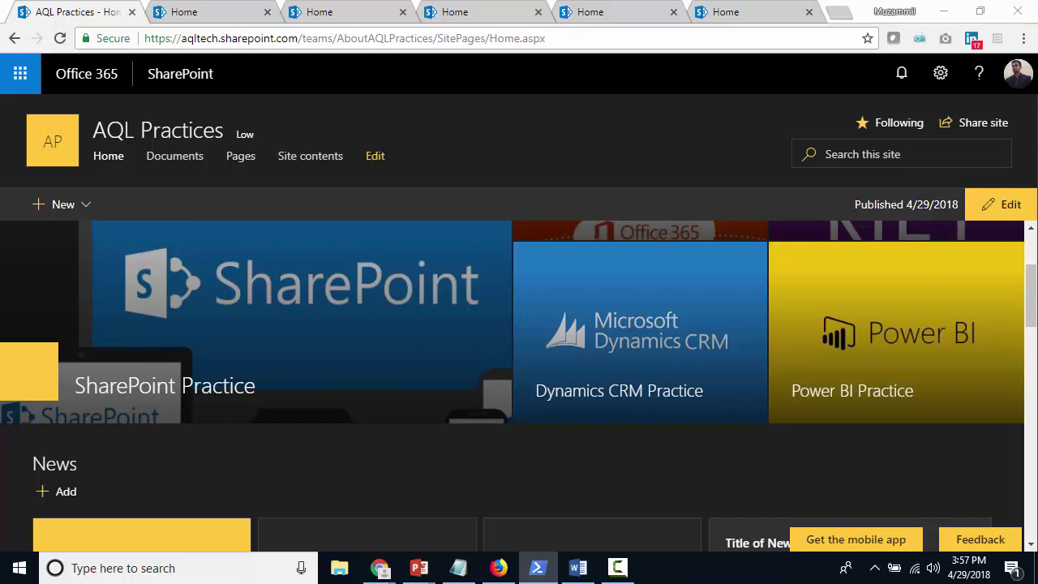
Bring the SharePoint Online Management Shell window into view and maximize it
{"action": "left_click_drag", "start_coordinate": [0, 35], "coordinate": [383, 46]}
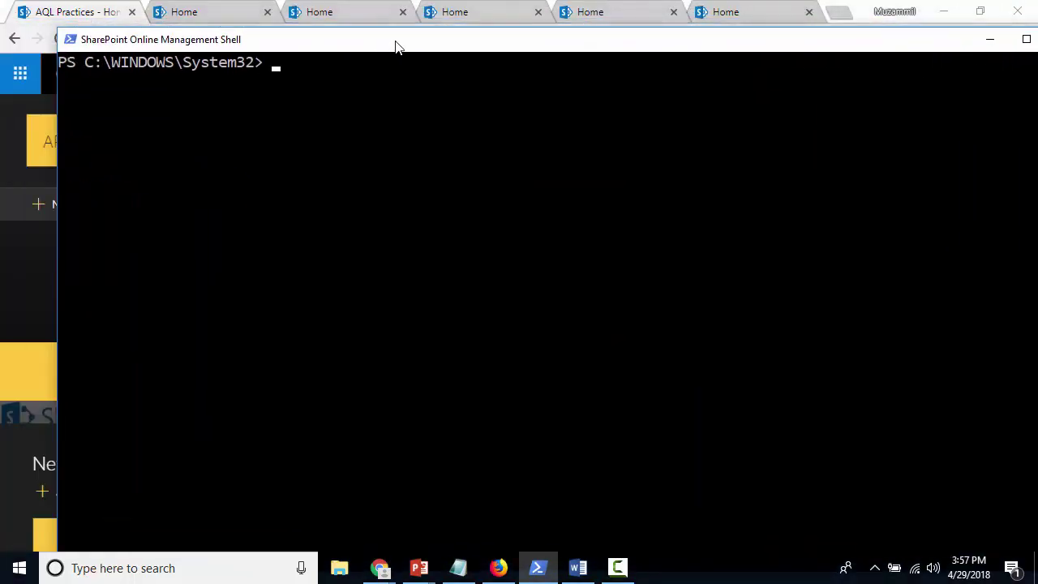
{"action": "double_click", "coordinate": [395, 46]}
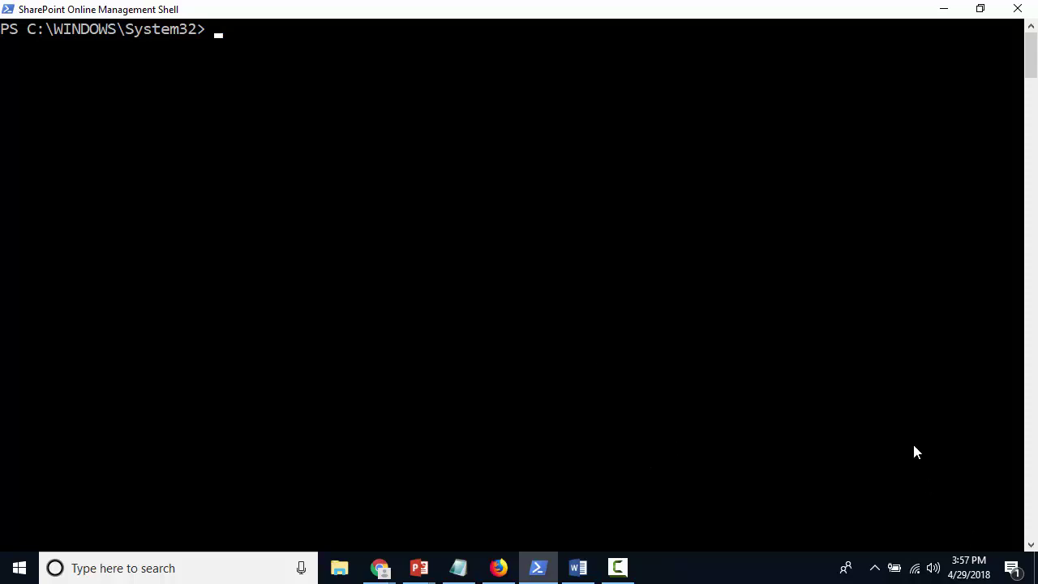
{"action": "left_click", "coordinate": [577, 568]}
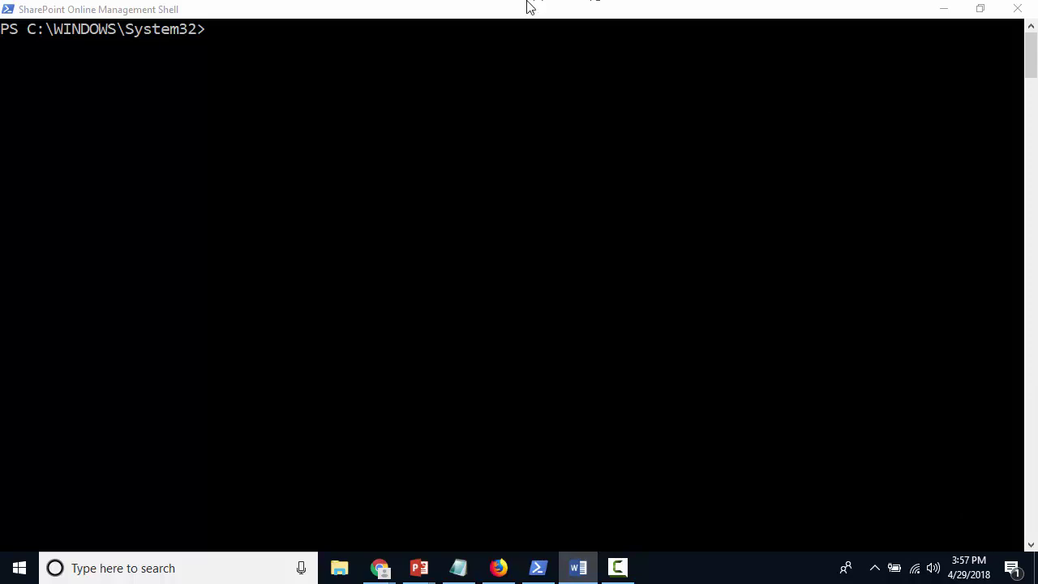
Paste the Register-SPOHubSite command at the prompt and delete its placeholder site address
{"action": "right_click", "coordinate": [476, 16]}
{"action": "mouse_move", "coordinate": [568, 136]}
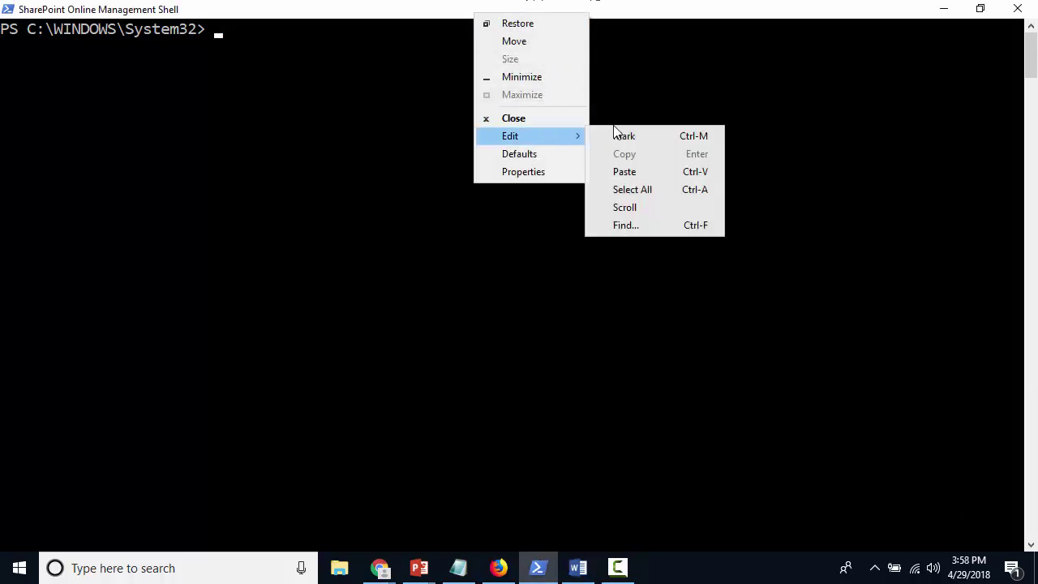
{"action": "left_click", "coordinate": [676, 172]}
{"action": "key", "text": "BackSpace"}
{"action": "key", "text": "BackSpace"}
{"action": "key", "text": "BackSpace"}
{"action": "key", "text": "BackSpace"}
{"action": "key", "text": "BackSpace"}
{"action": "key", "text": "BackSpace"}
{"action": "key", "text": "BackSpace"}
{"action": "key", "text": "BackSpace"}
{"action": "key", "text": "BackSpace"}
{"action": "key", "text": "BackSpace"}
{"action": "key", "text": "BackSpace"}
{"action": "key", "text": "BackSpace"}
{"action": "key", "text": "BackSpace"}
{"action": "key", "text": "BackSpace"}
{"action": "key", "text": "BackSpace"}
{"action": "key", "text": "BackSpace"}
{"action": "key", "text": "BackSpace"}
{"action": "key", "text": "BackSpace"}
{"action": "key", "text": "BackSpace"}
{"action": "key", "text": "BackSpace"}
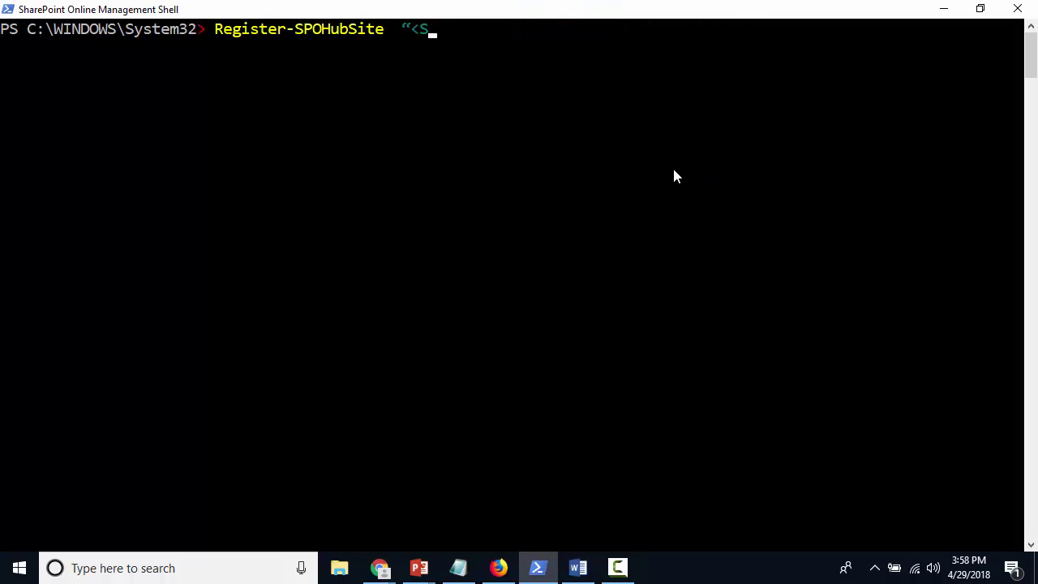
{"action": "key", "text": "BackSpace"}
{"action": "key", "text": "BackSpace"}
{"action": "key", "text": "BackSpace"}
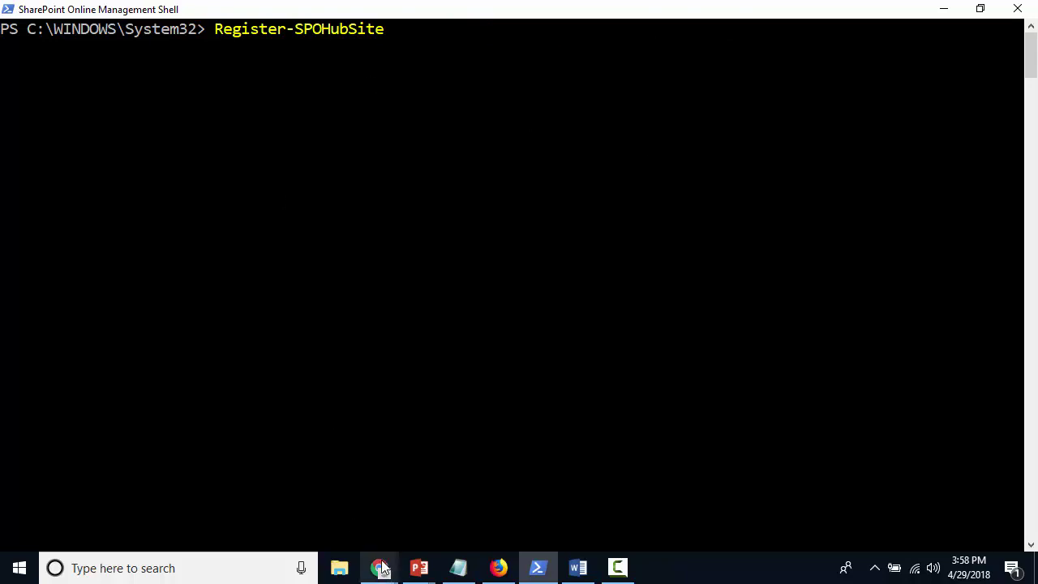
Copy the AQL Practices address from Chrome and paste it after Register-SPOHubSite, trimmed to the site root
{"action": "left_click", "coordinate": [98, 481]}
{"action": "left_click", "coordinate": [288, 34]}
{"action": "key", "text": "ctrl+c"}
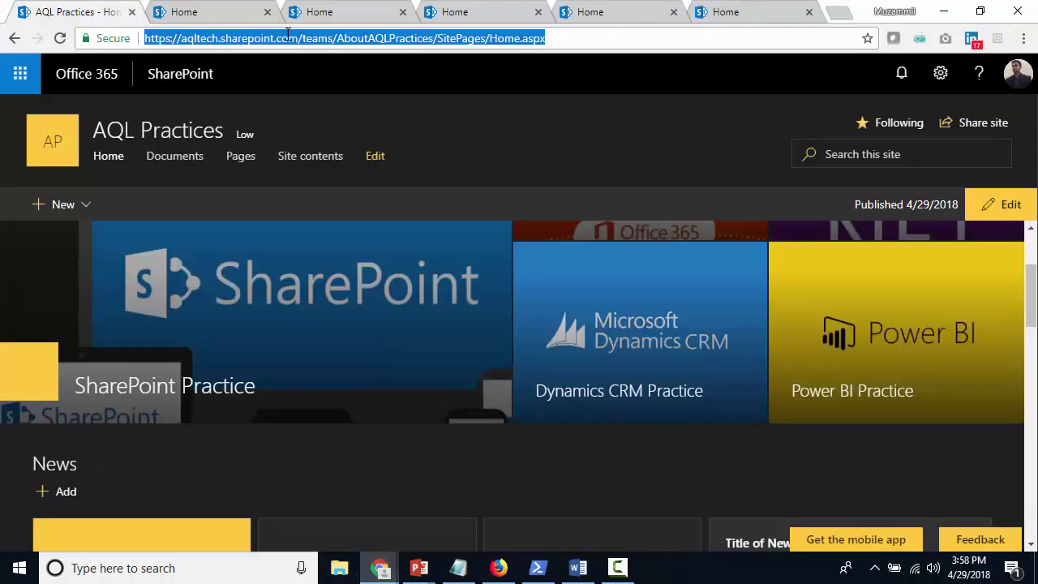
{"action": "left_click", "coordinate": [320, 77]}
{"action": "key", "text": "alt+Tab"}
{"action": "right_click", "coordinate": [420, 12]}
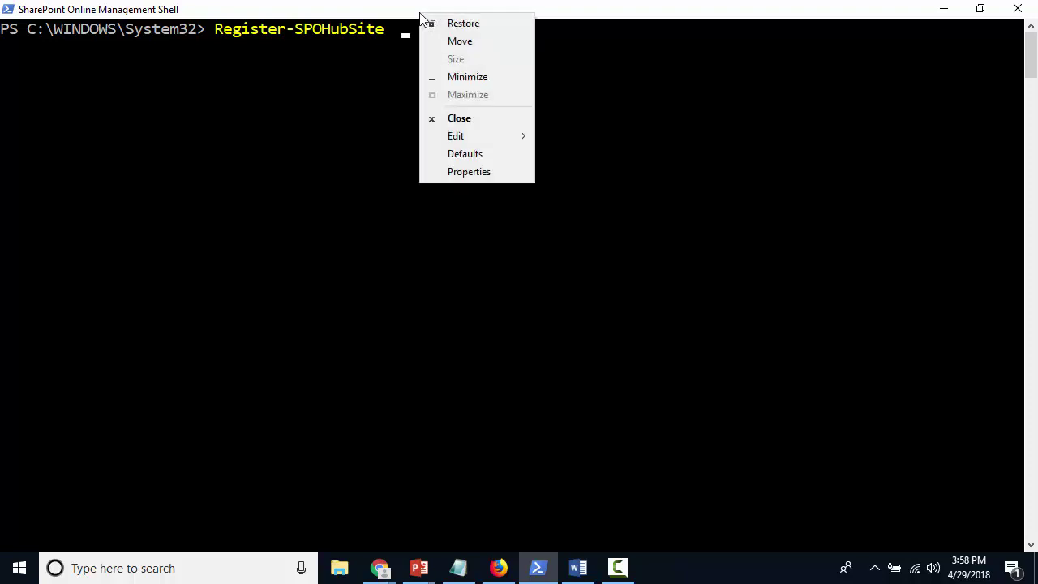
{"action": "mouse_move", "coordinate": [495, 135]}
{"action": "left_click", "coordinate": [593, 170]}
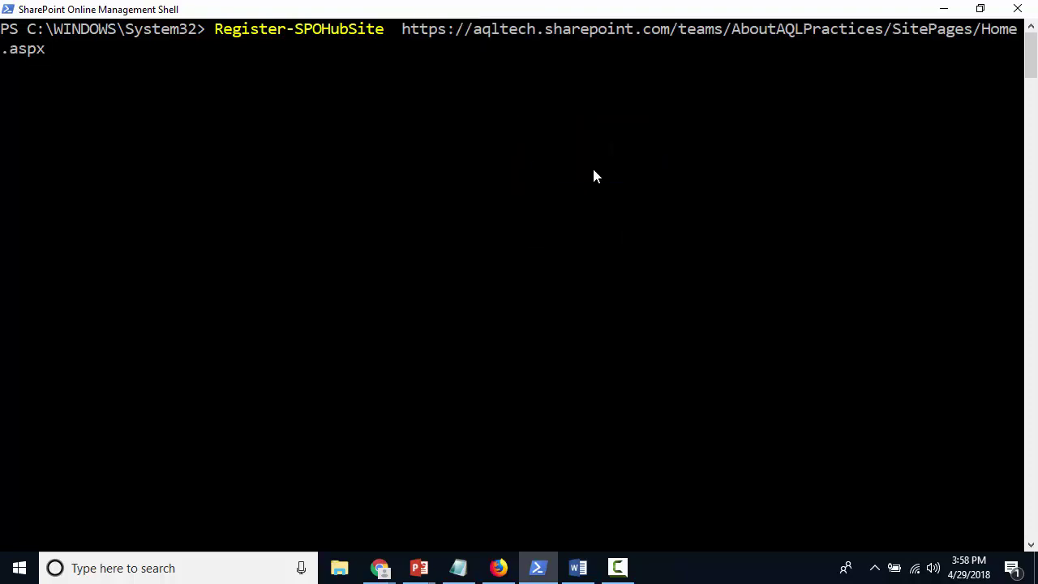
{"action": "key", "text": "BackSpace"}
{"action": "key", "text": "BackSpace"}
{"action": "key", "text": "BackSpace"}
{"action": "key", "text": "BackSpace"}
{"action": "key", "text": "BackSpace"}
{"action": "key", "text": "BackSpace"}
{"action": "key", "text": "BackSpace"}
{"action": "key", "text": "BackSpace"}
{"action": "key", "text": "BackSpace"}
{"action": "key", "text": "BackSpace"}
{"action": "key", "text": "BackSpace"}
{"action": "key", "text": "BackSpace"}
{"action": "key", "text": "BackSpace"}
{"action": "key", "text": "BackSpace"}
{"action": "key", "text": "BackSpace"}
{"action": "key", "text": "BackSpace"}
{"action": "key", "text": "BackSpace"}
{"action": "key", "text": "BackSpace"}
{"action": "key", "text": "BackSpace"}
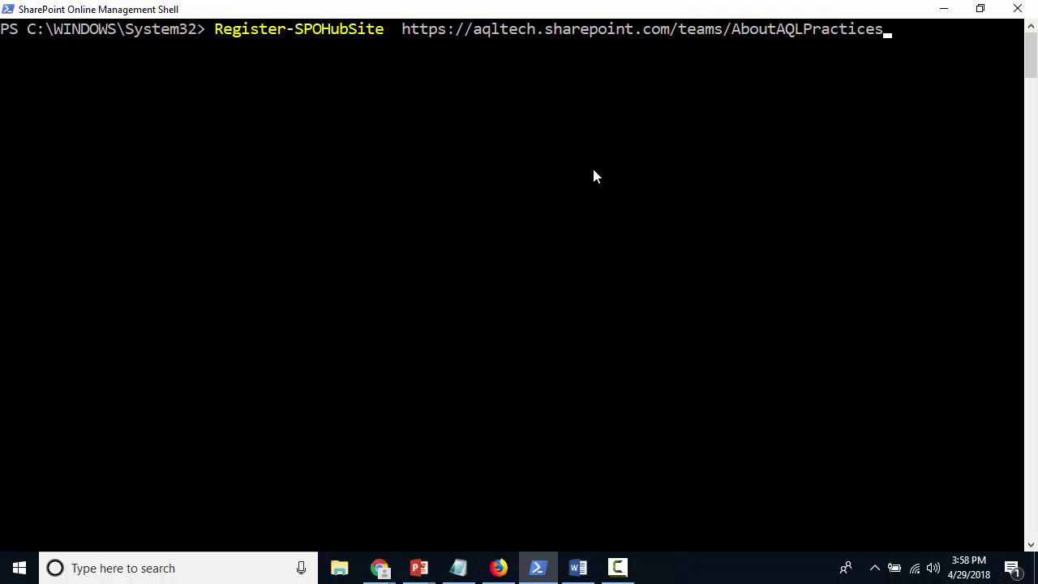
Run the hub registration with Principals left blank, then minimize the shell back to the browser
{"action": "key", "text": "Return"}
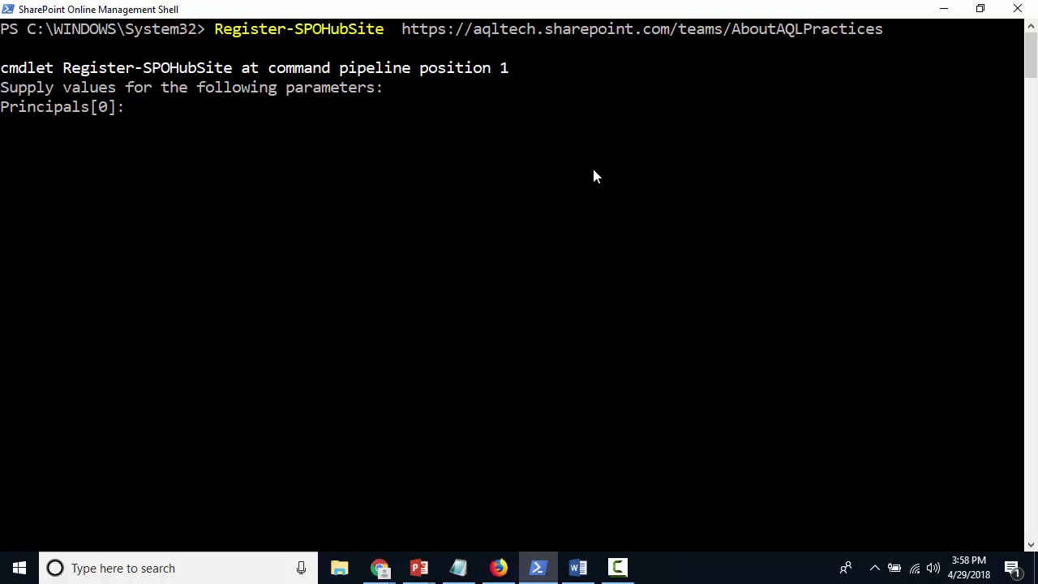
{"action": "type", "text": "sm"}
{"action": "key", "text": "BackSpace"}
{"action": "key", "text": "BackSpace"}
{"action": "key", "text": "Return"}
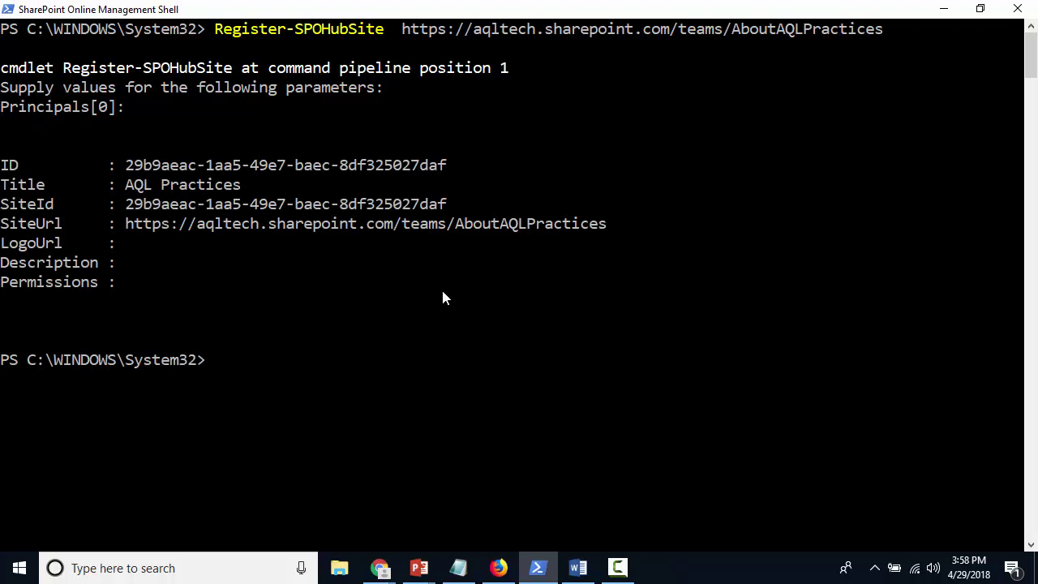
{"action": "left_click", "coordinate": [944, 16]}
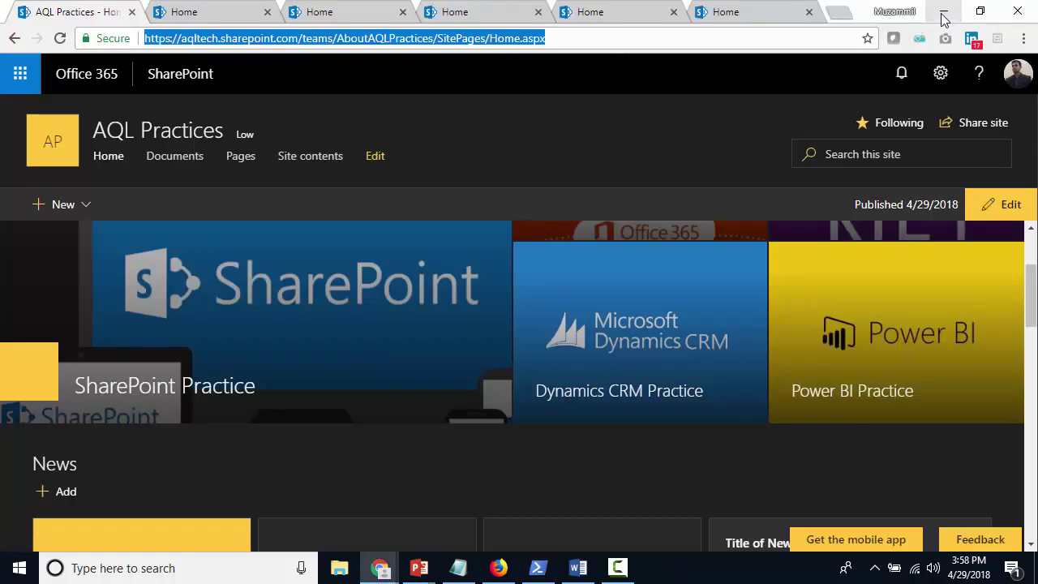
{"action": "left_click", "coordinate": [612, 36]}
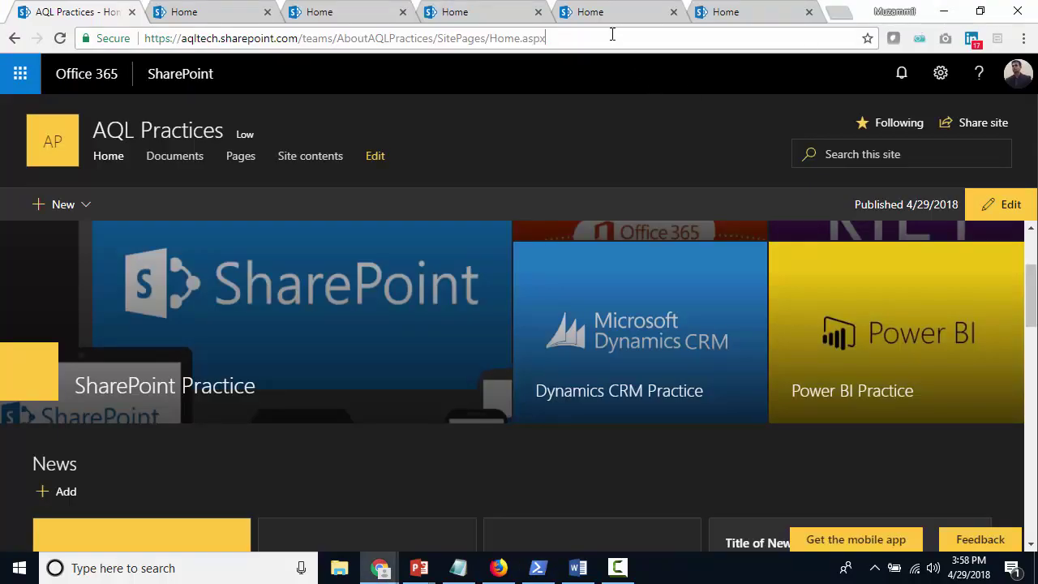
{"action": "key", "text": "Return"}
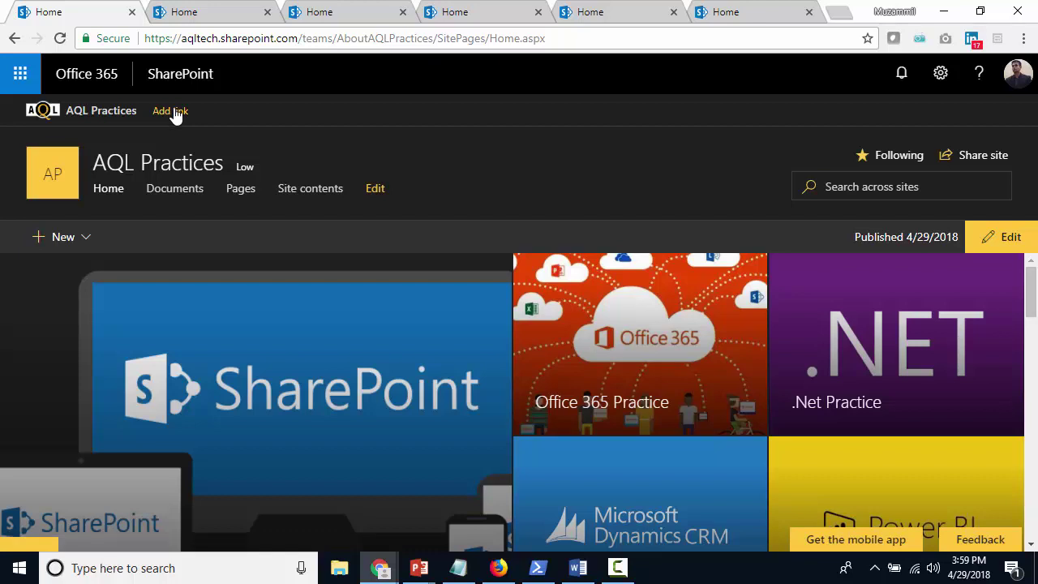
{"action": "left_click", "coordinate": [179, 116]}
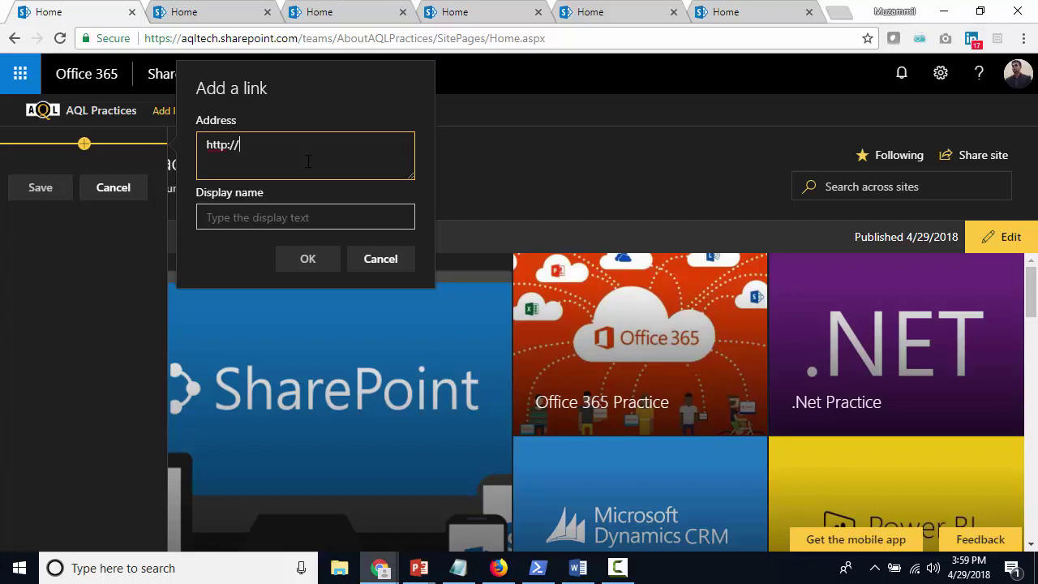
{"action": "type", "text": "asdf"}
{"action": "key", "text": "Tab"}
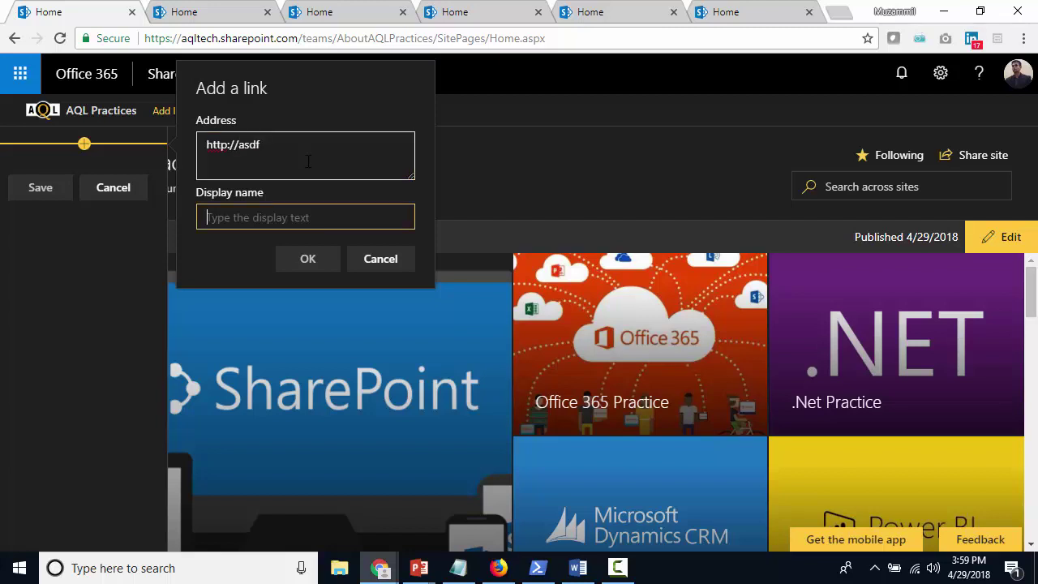
{"action": "type", "text": "asdfasdf"}
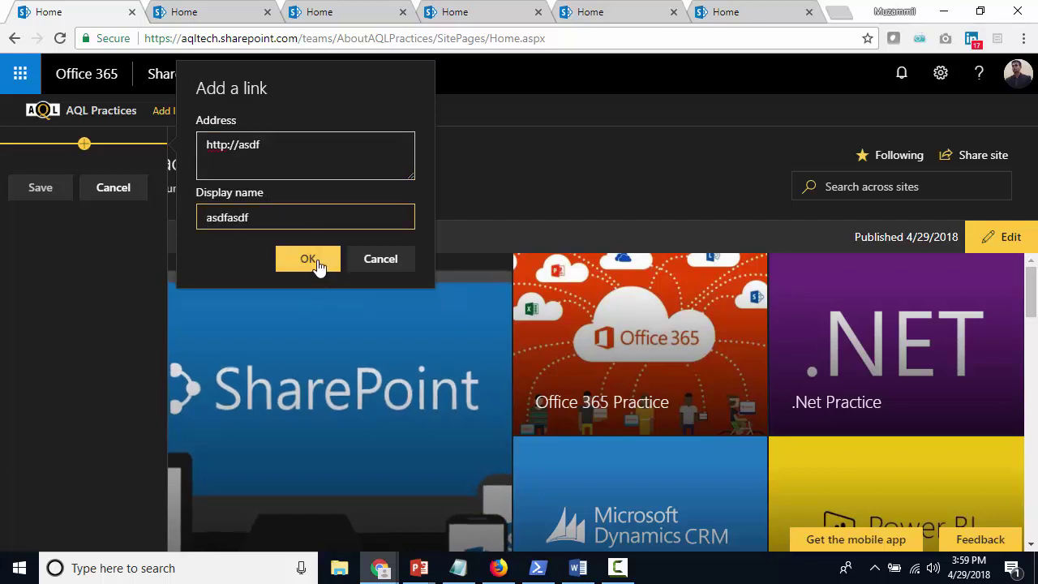
{"action": "left_click", "coordinate": [308, 259]}
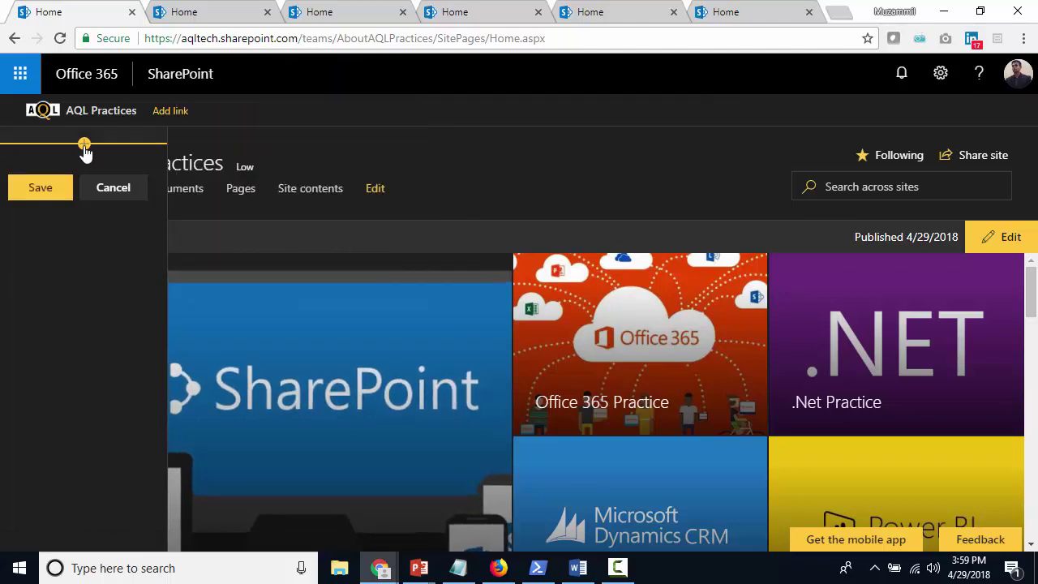
Copy the AQLsharepointpractice site address and add it as a hub navigation link named 'SharePoint'
{"action": "left_click", "coordinate": [199, 11]}
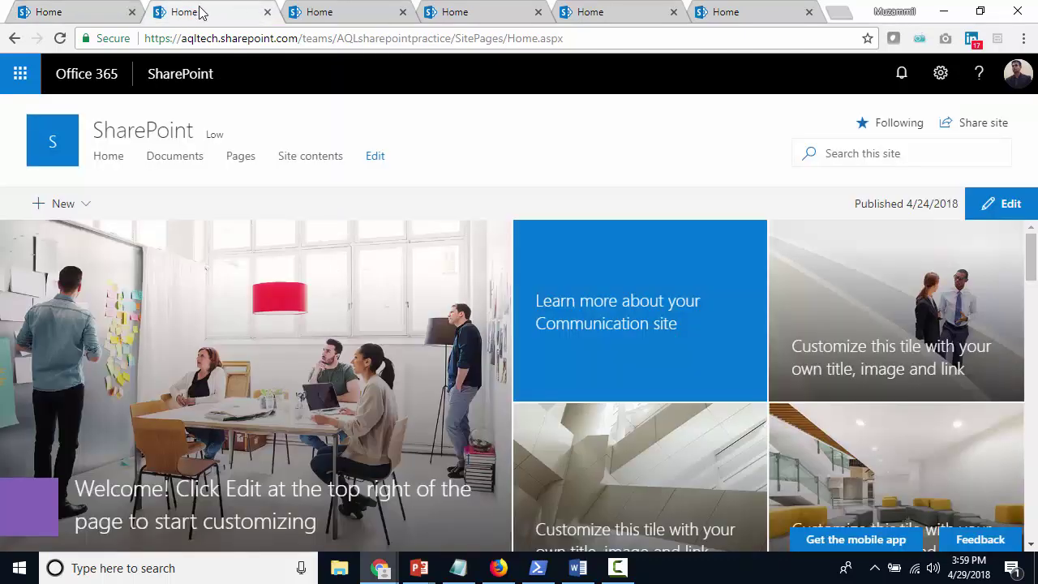
{"action": "left_click", "coordinate": [258, 38]}
{"action": "key", "text": "ctrl+c"}
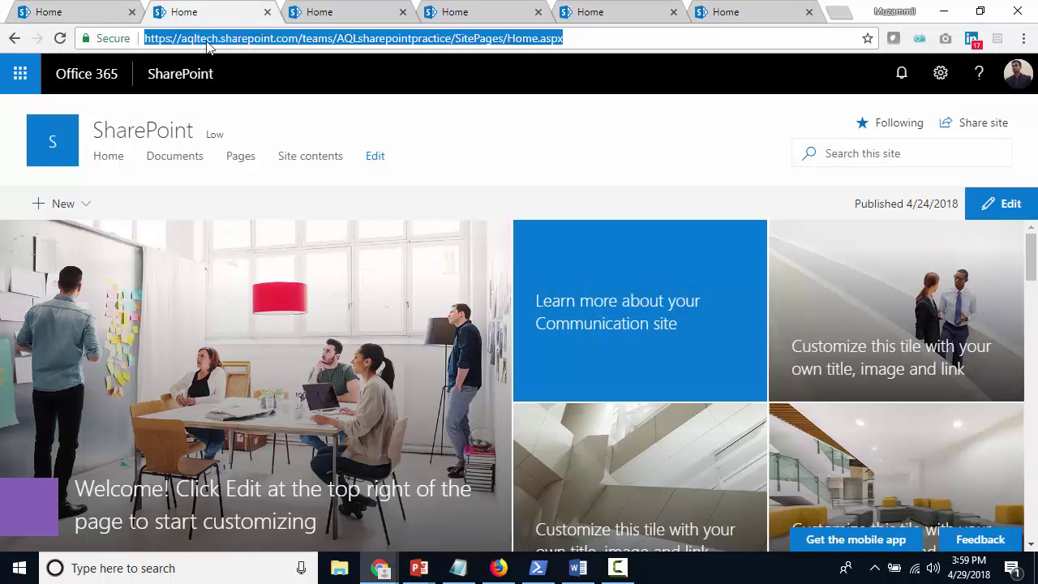
{"action": "left_click", "coordinate": [77, 20]}
{"action": "left_click", "coordinate": [83, 143]}
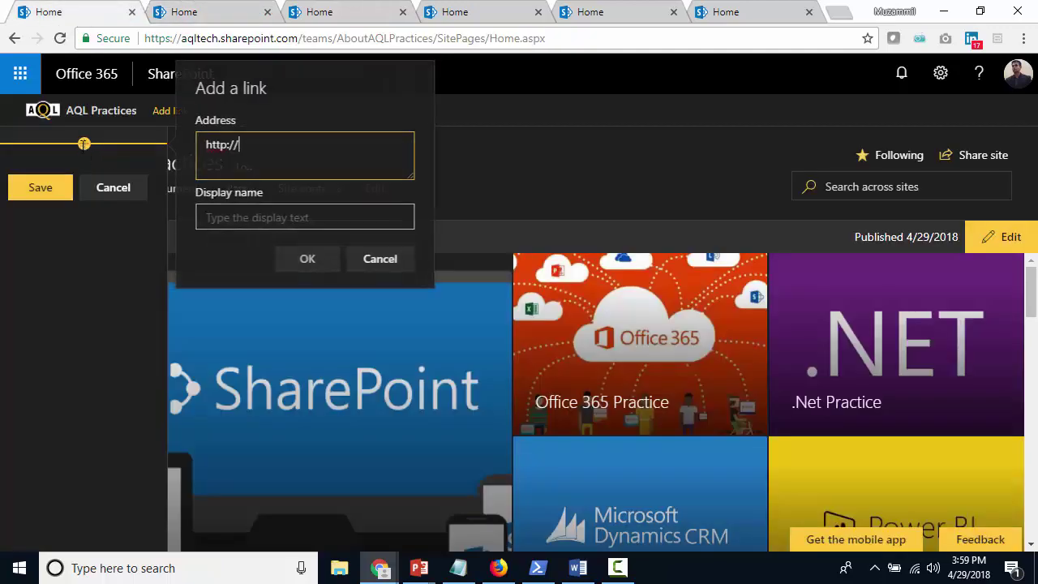
{"action": "key", "text": "ctrl+a"}
{"action": "key", "text": "ctrl+v"}
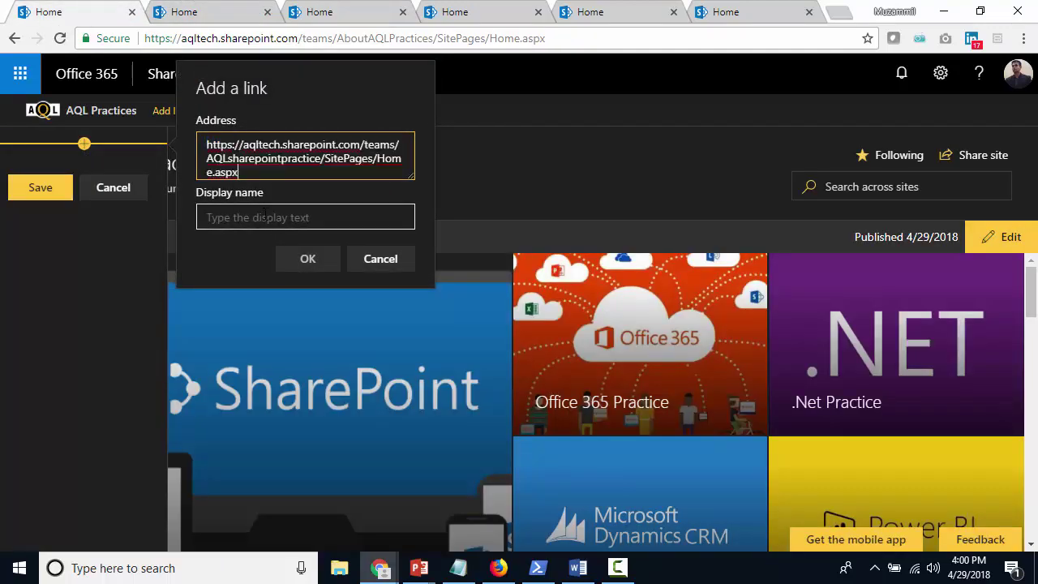
{"action": "left_click", "coordinate": [251, 227]}
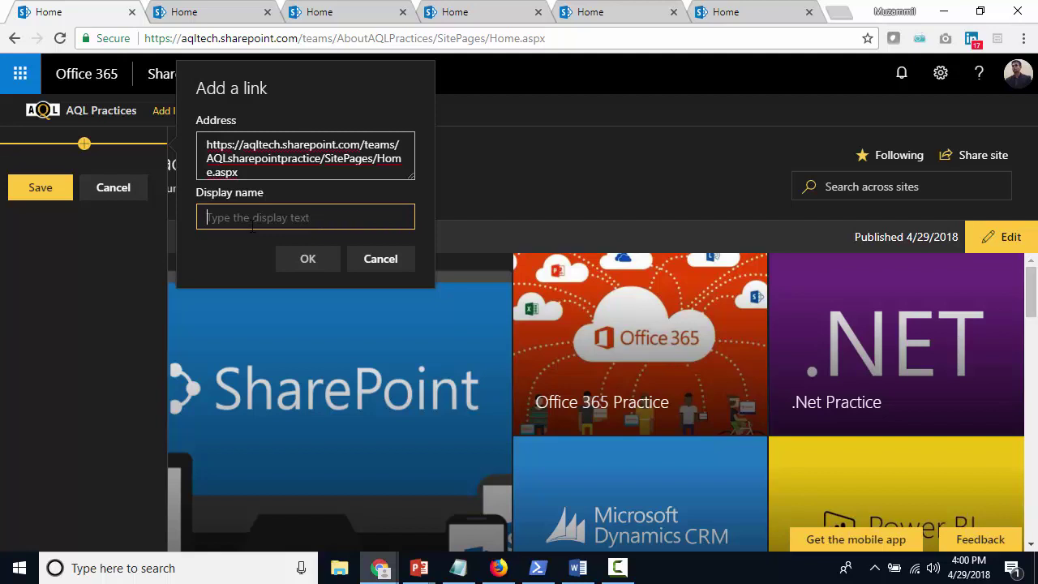
{"action": "type", "text": "SharePoint"}
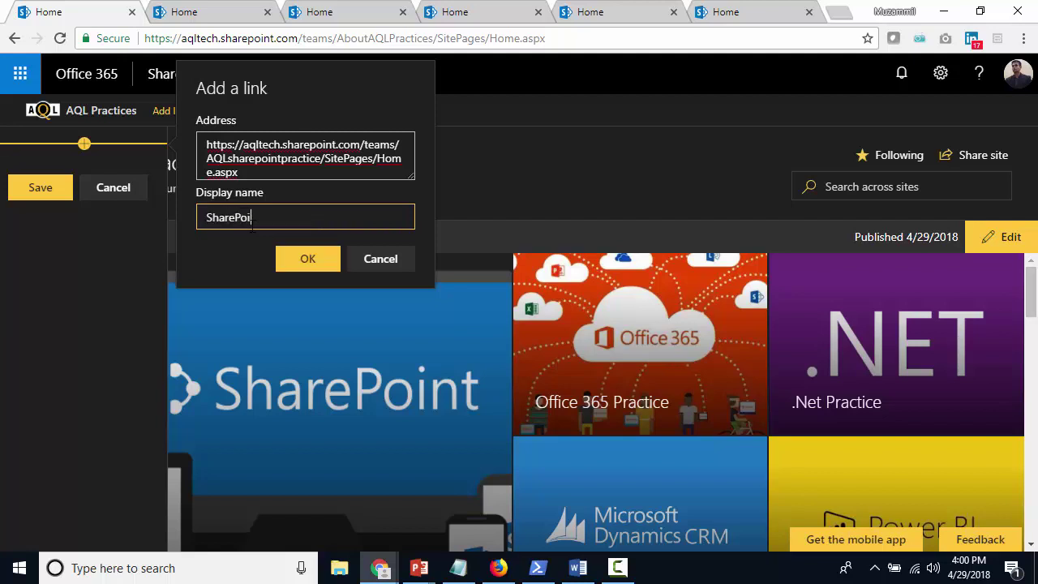
{"action": "left_click", "coordinate": [293, 260]}
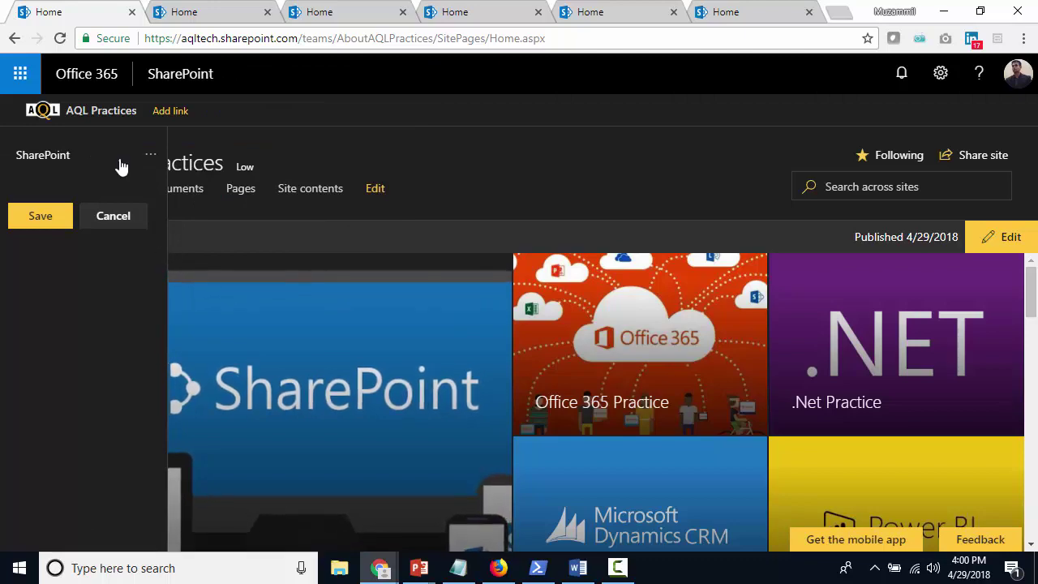
Add a 'PowerBI' link below SharePoint pointing to the Power BI site's address
{"action": "left_click", "coordinate": [319, 11]}
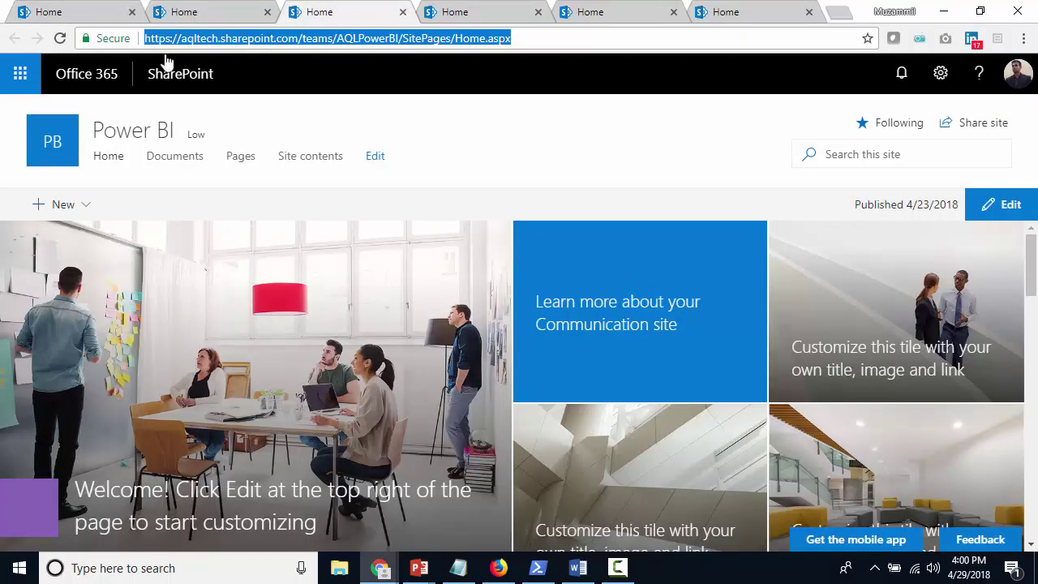
{"action": "left_click", "coordinate": [87, 13]}
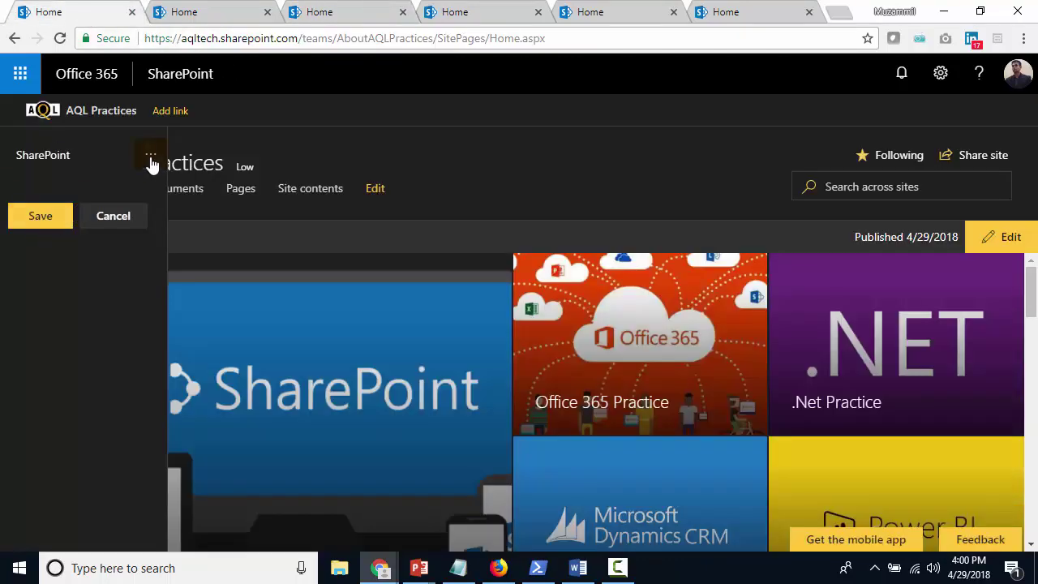
{"action": "left_click", "coordinate": [84, 172]}
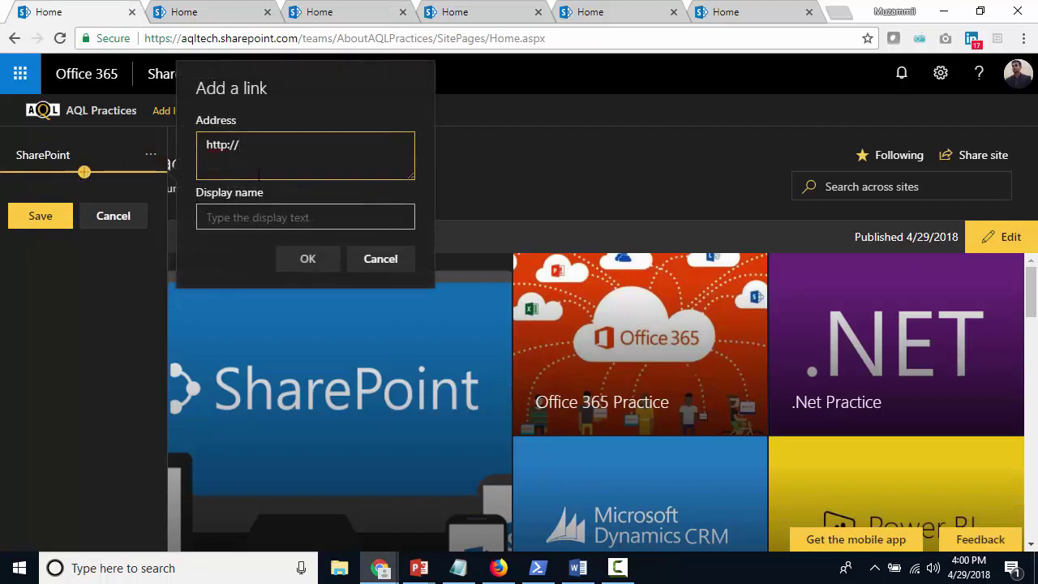
{"action": "key", "text": "ctrl+a"}
{"action": "type", "text": "https://aqltech.sharepoint.com/teams/AQLPowerBI/SitePages/Home.aspx"}
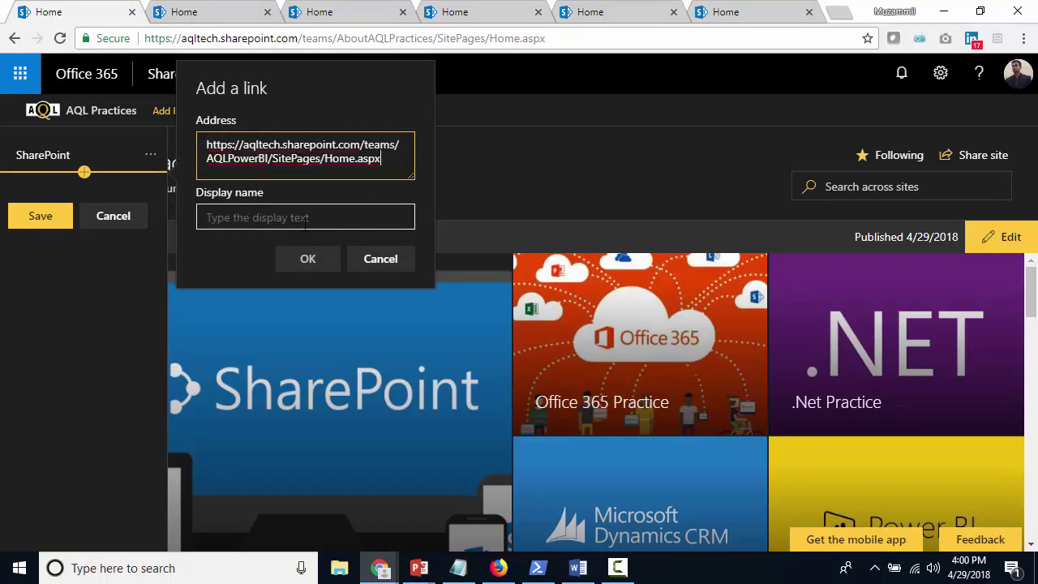
{"action": "left_click", "coordinate": [305, 221]}
{"action": "type", "text": "PowerBI"}
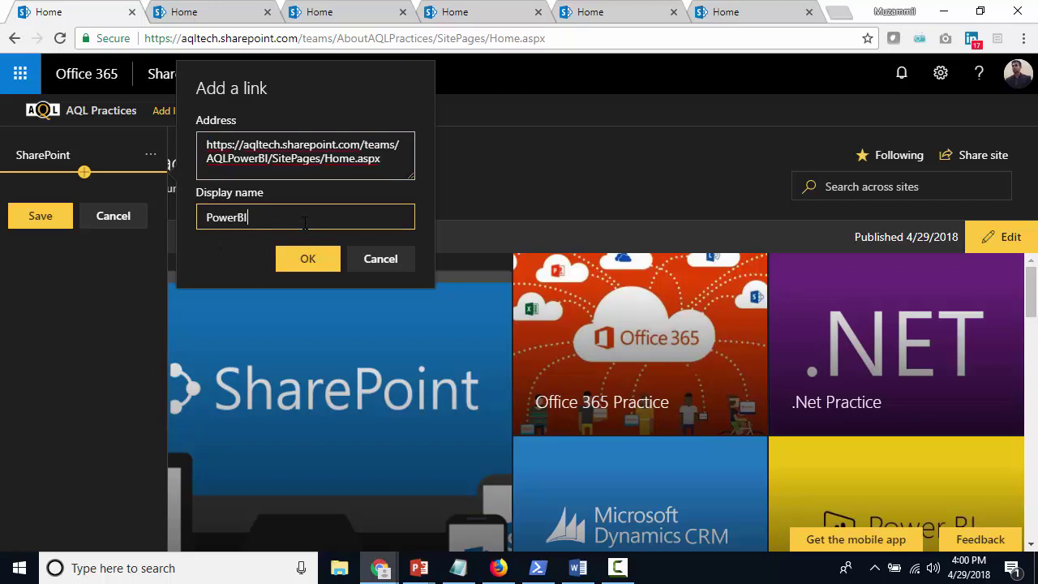
{"action": "left_click", "coordinate": [317, 251]}
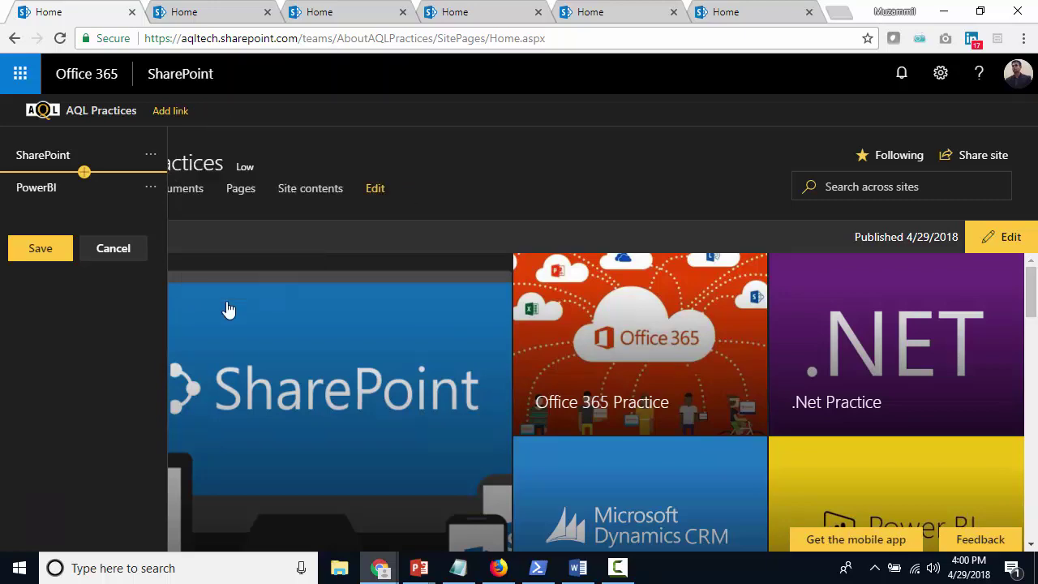
Add a 'Dynamics CRM' link below PowerBI using the CRM site's address, then view the DotNet site
{"action": "left_click", "coordinate": [456, 15]}
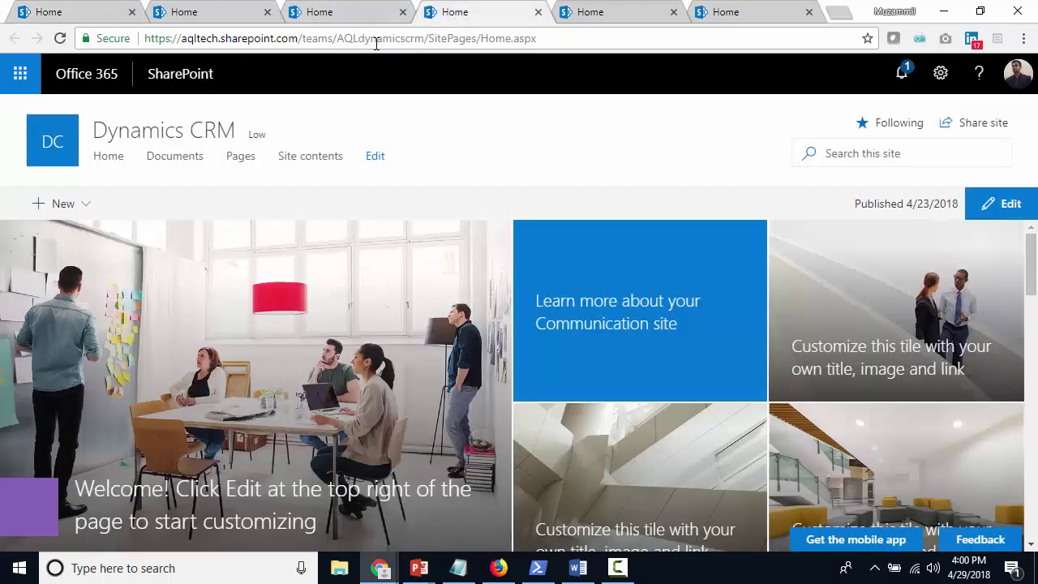
{"action": "left_click", "coordinate": [378, 43]}
{"action": "key", "text": "ctrl+c"}
{"action": "left_click", "coordinate": [60, 12]}
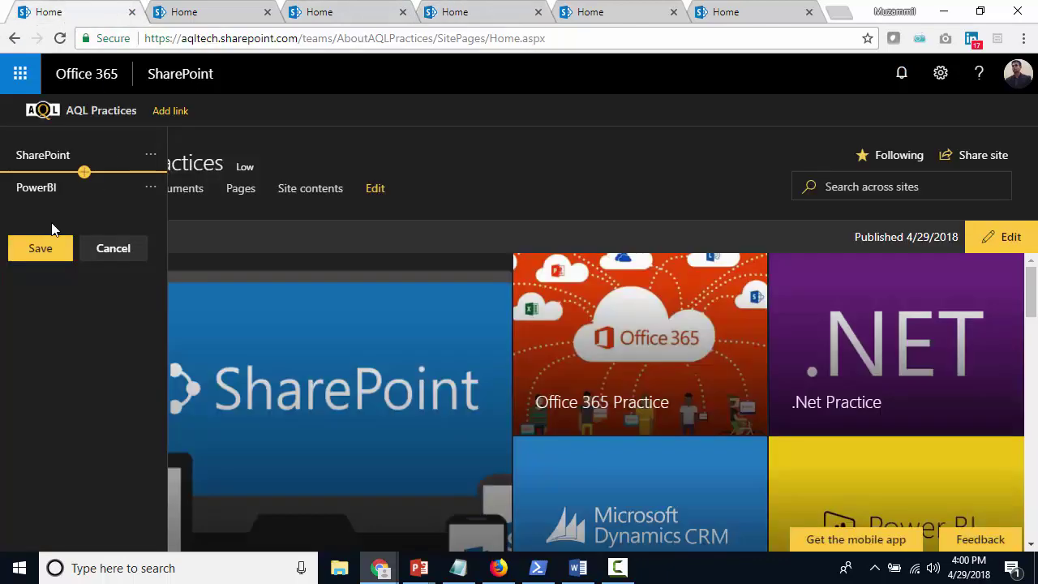
{"action": "left_click", "coordinate": [84, 206]}
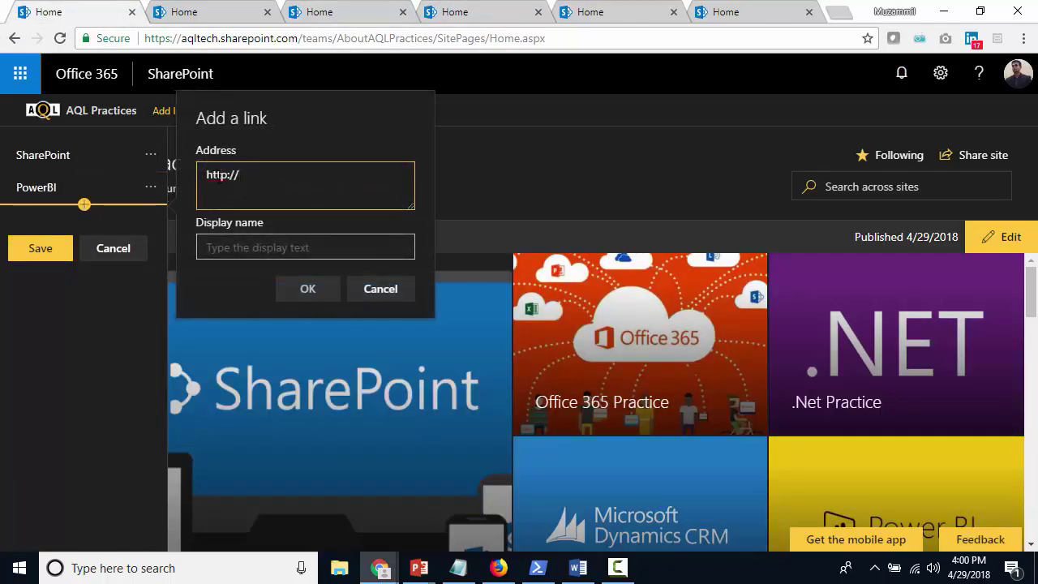
{"action": "key", "text": "ctrl+v"}
{"action": "left_click", "coordinate": [303, 245]}
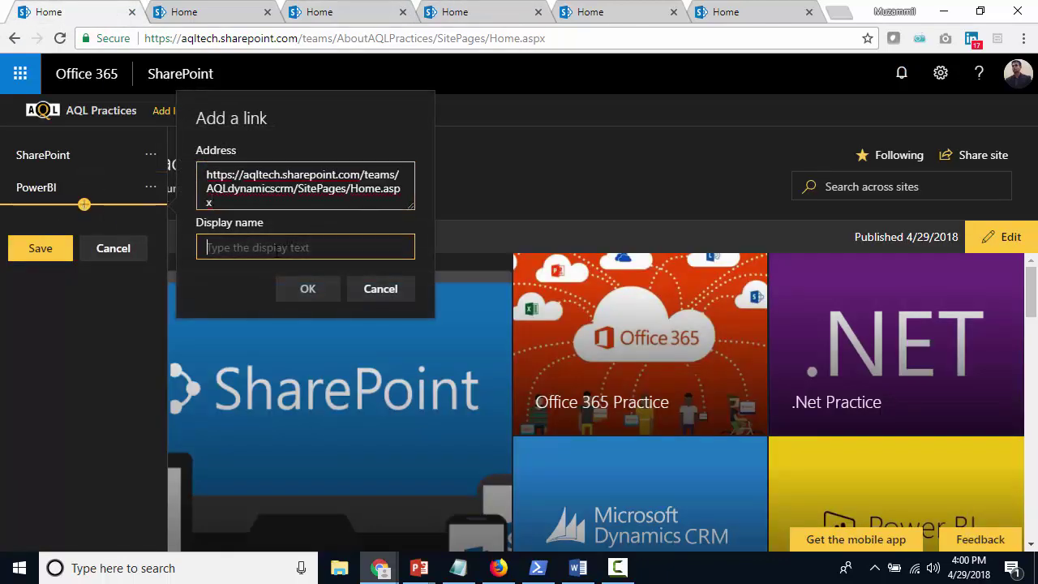
{"action": "type", "text": "Dynamics CRM"}
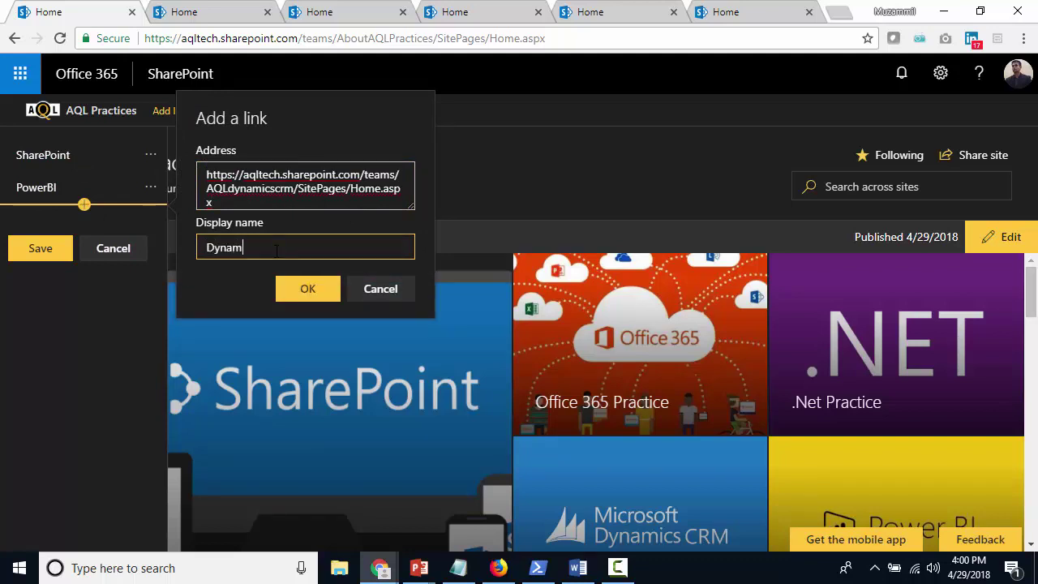
{"action": "left_click", "coordinate": [308, 289]}
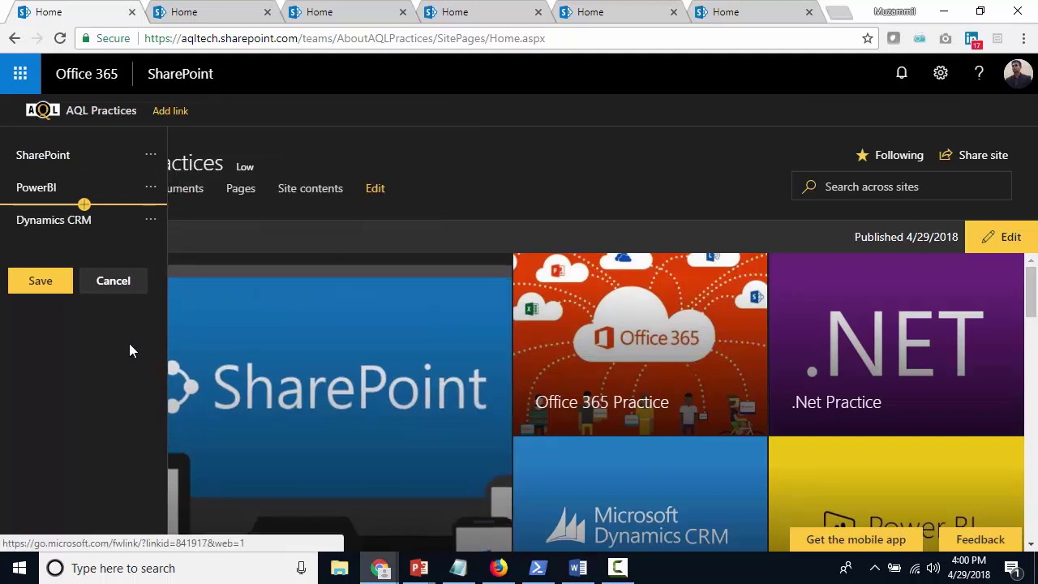
{"action": "left_click", "coordinate": [466, 13]}
{"action": "left_click", "coordinate": [610, 14]}
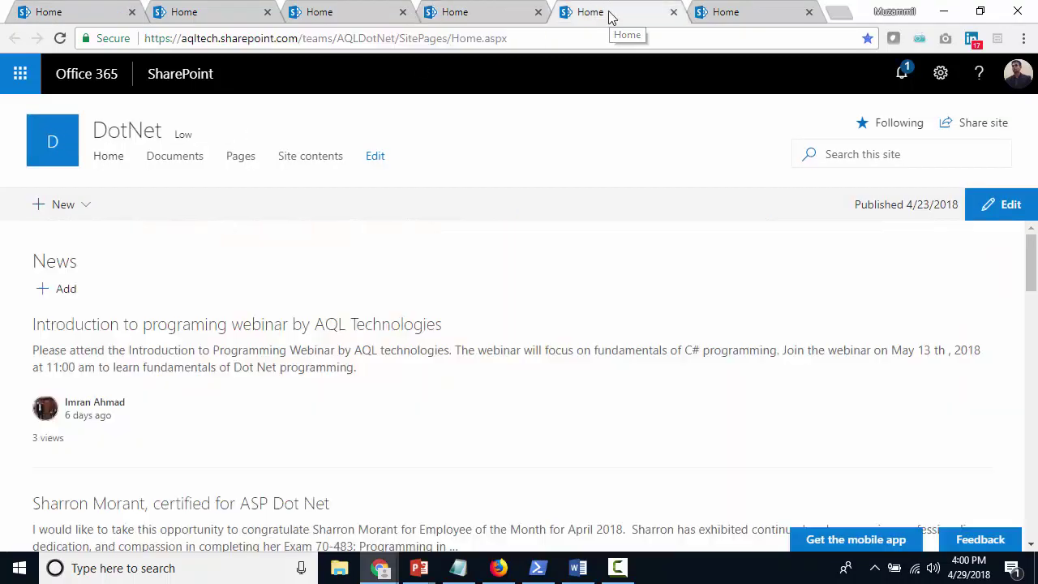
Add a 'DotNet' link below Dynamics CRM pointing to the AQLDotNet site's address
{"action": "left_click", "coordinate": [449, 39]}
{"action": "key", "text": "ctrl+c"}
{"action": "left_click", "coordinate": [72, 17]}
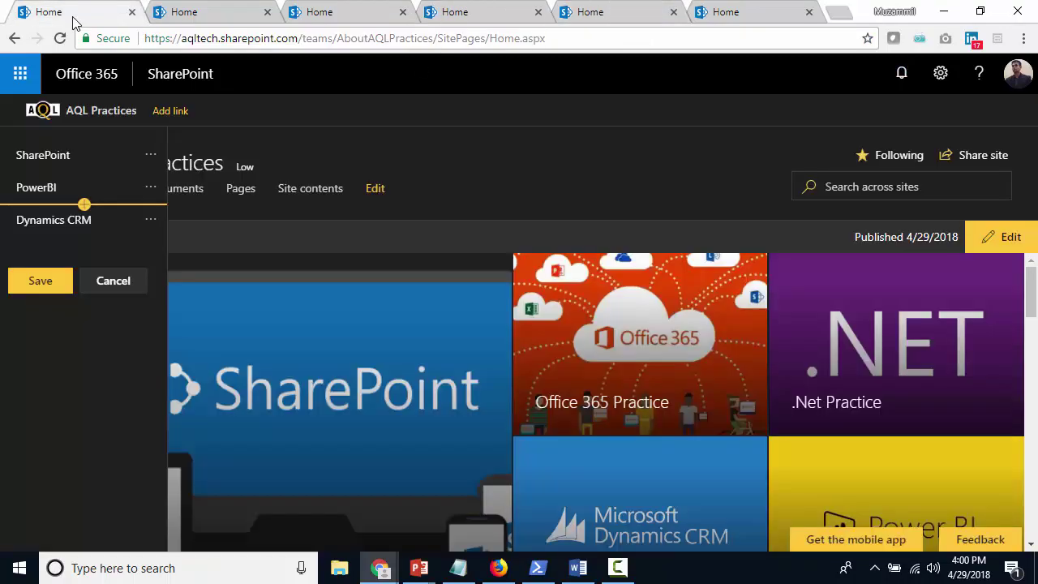
{"action": "left_click", "coordinate": [84, 236]}
{"action": "key", "text": "ctrl+v"}
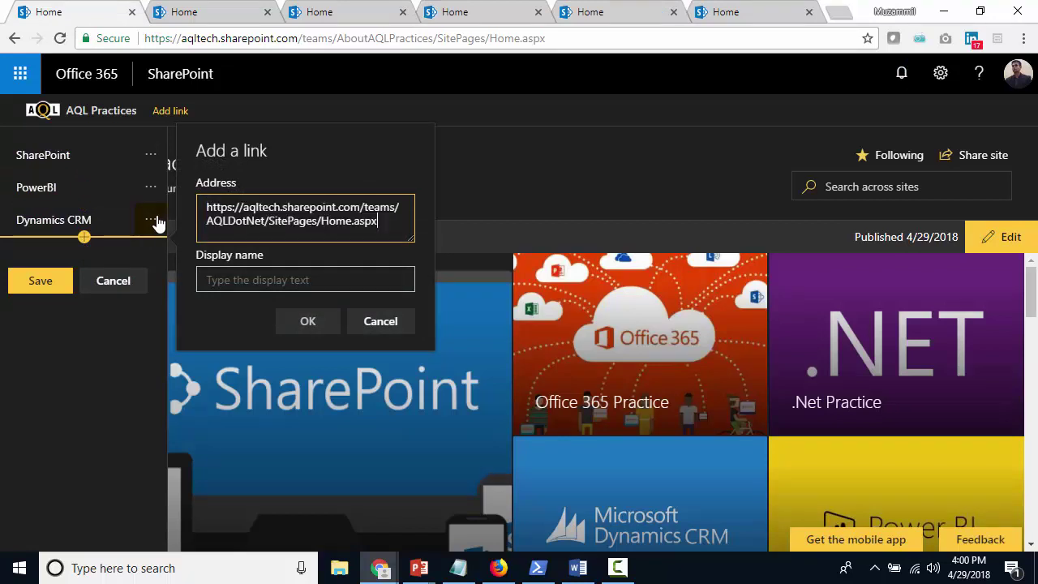
{"action": "key", "text": "shift+Home"}
{"action": "key", "text": "BackSpace"}
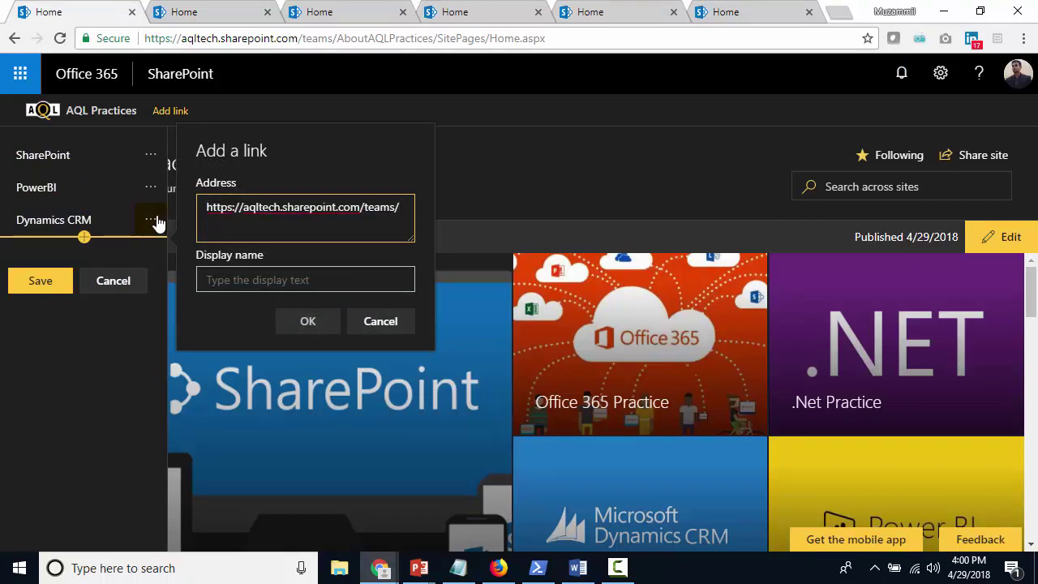
{"action": "key", "text": "ctrl+a"}
{"action": "key", "text": "ctrl+v"}
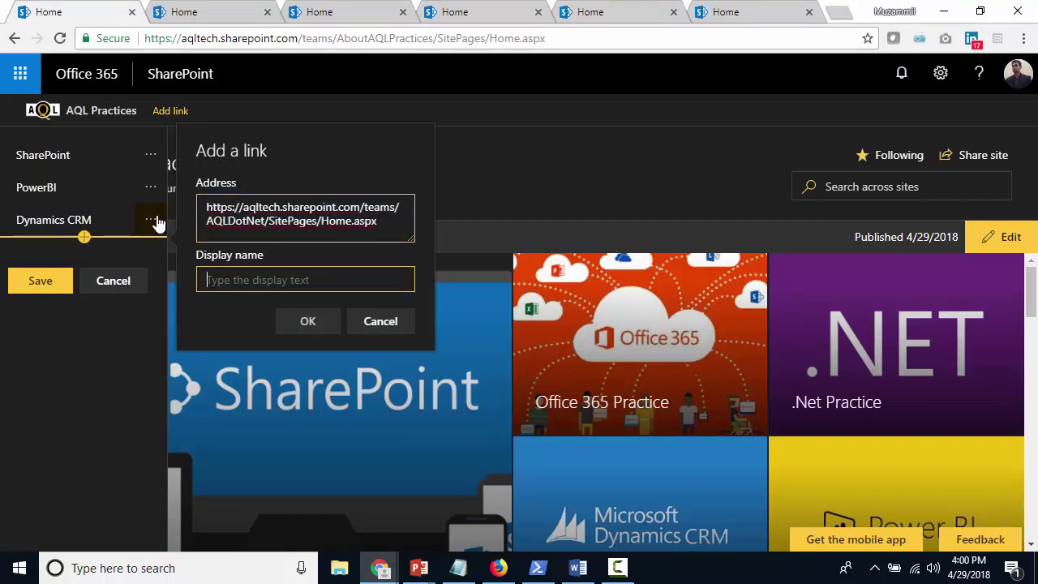
{"action": "type", "text": "DotNet"}
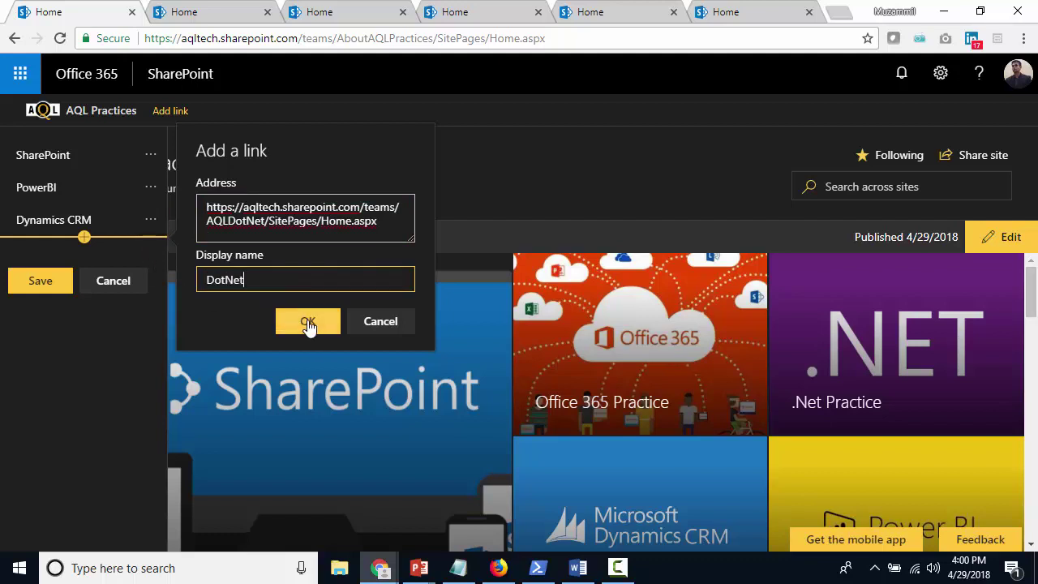
{"action": "left_click", "coordinate": [308, 322]}
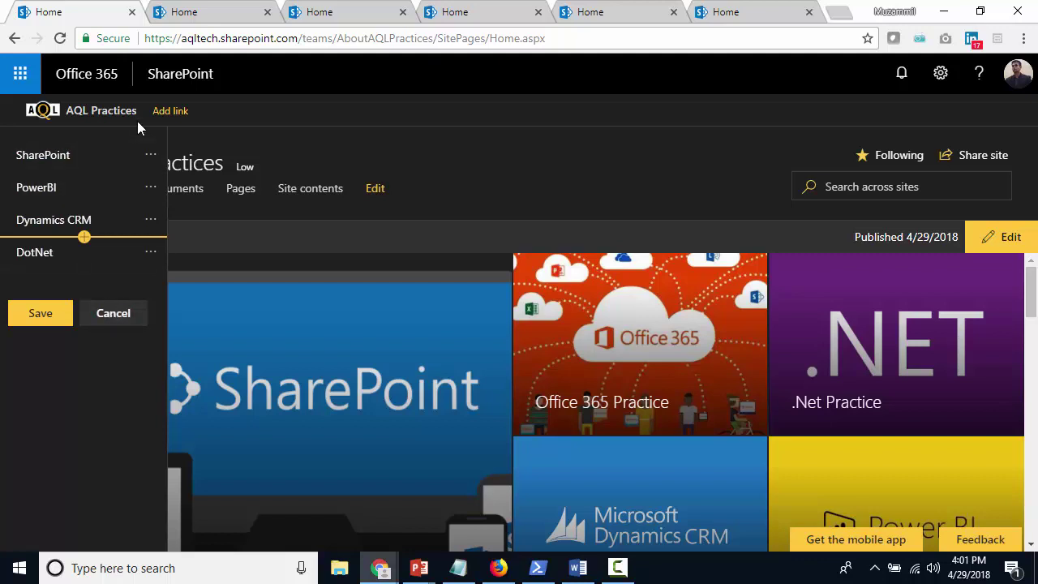
Save the four-link hub navigation, then reload the SharePoint practice site
{"action": "left_click", "coordinate": [39, 316]}
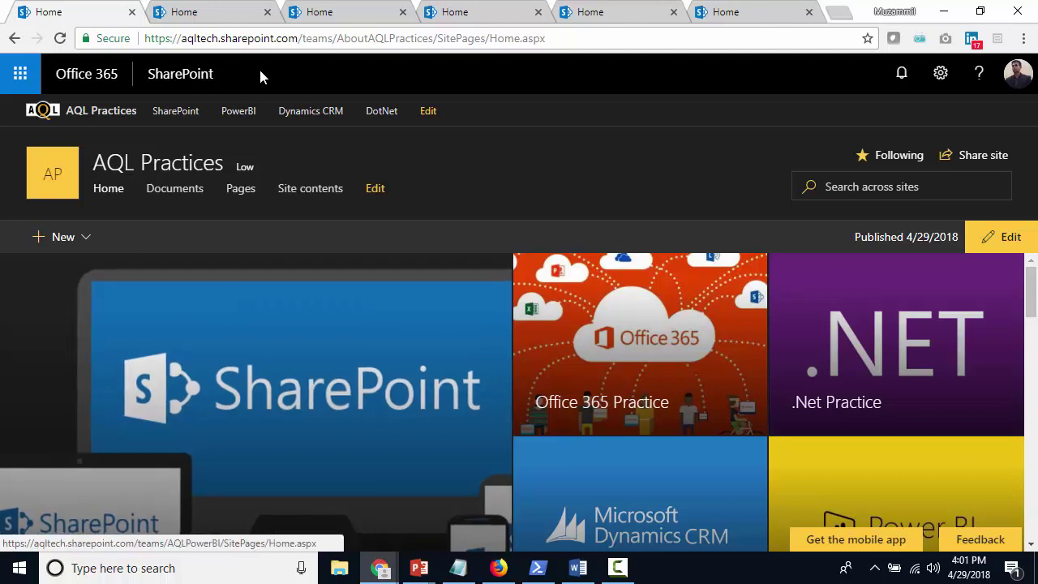
{"action": "left_click", "coordinate": [195, 13]}
{"action": "key", "text": "Return"}
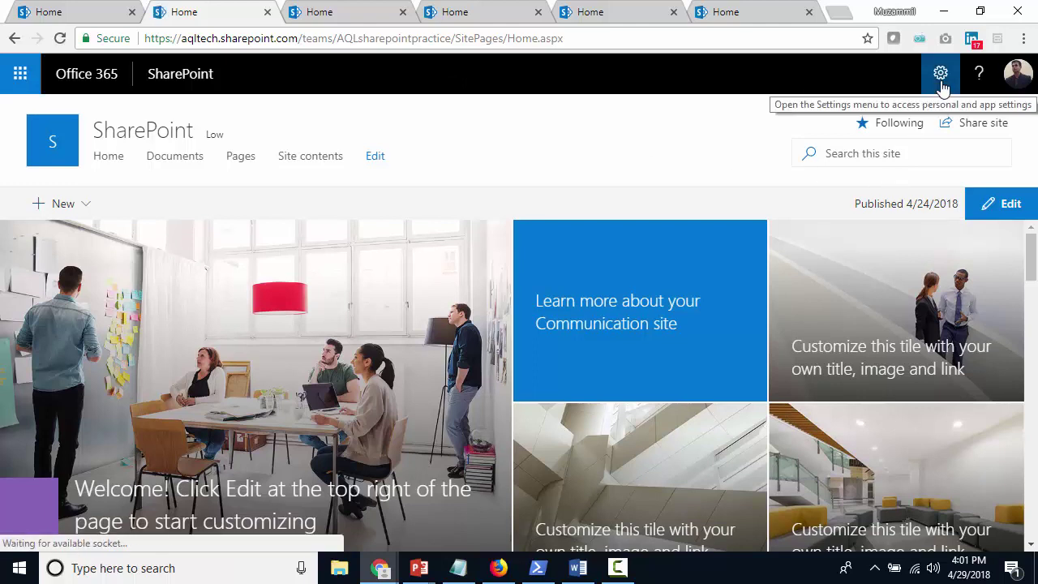
In Site information, associate the SharePoint practice site with the AQL Practices hub and save, then view Power BI
{"action": "left_click", "coordinate": [941, 79]}
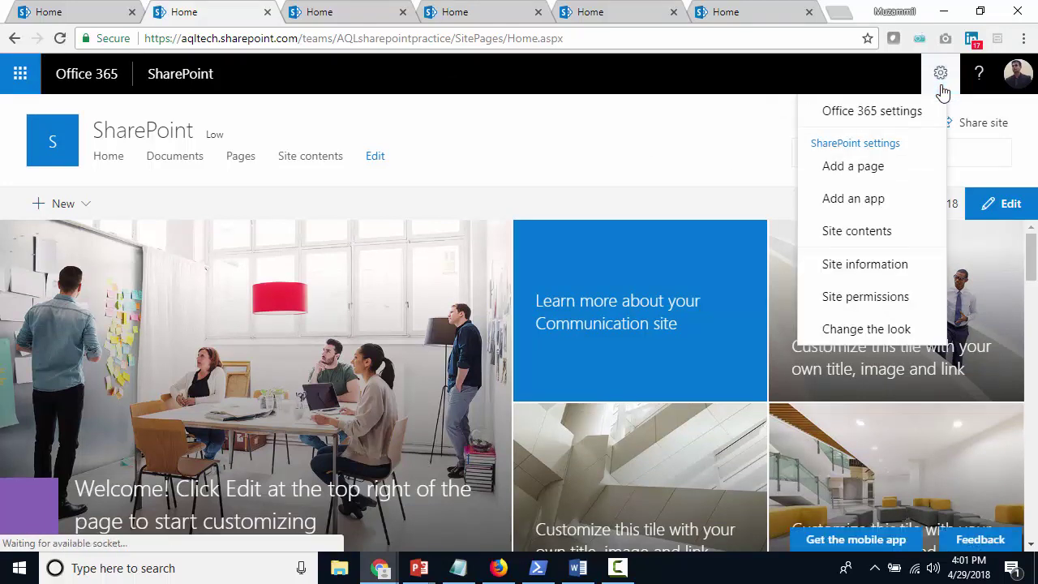
{"action": "left_click", "coordinate": [882, 268]}
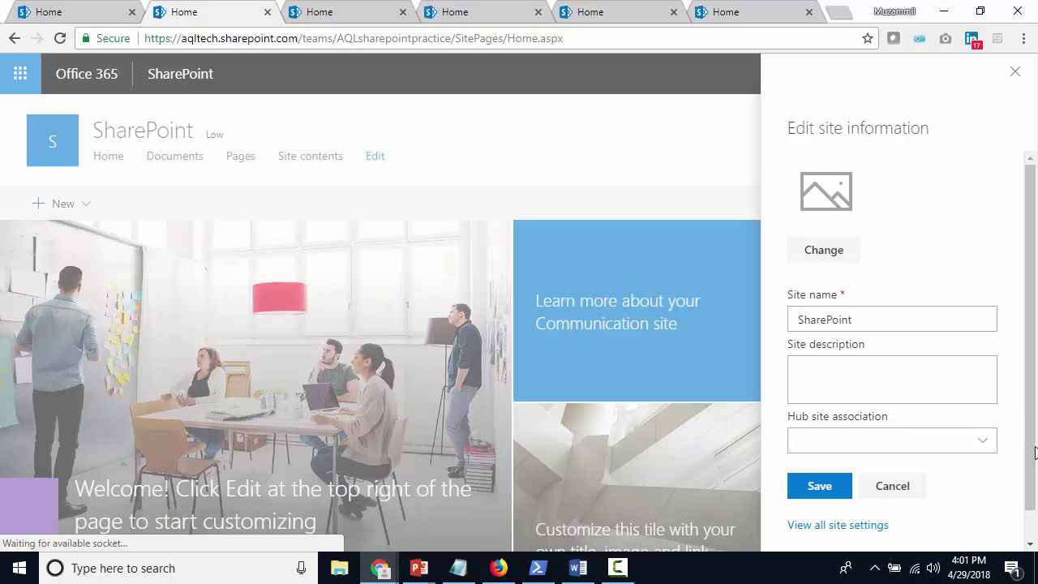
{"action": "scroll", "coordinate": [1030, 454], "scroll_direction": "down", "scroll_amount": 1}
{"action": "left_click", "coordinate": [986, 412]}
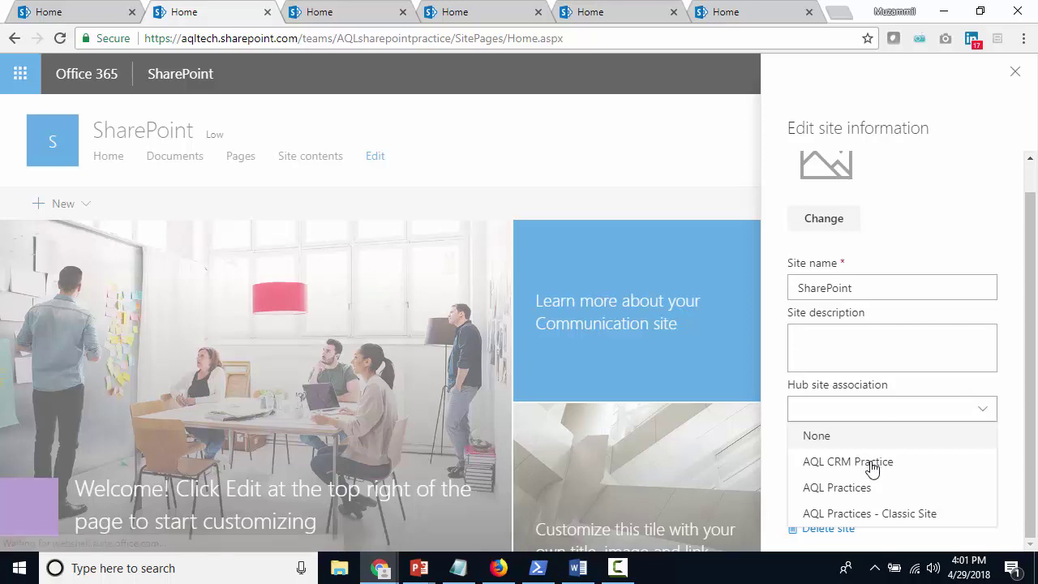
{"action": "left_click", "coordinate": [863, 491]}
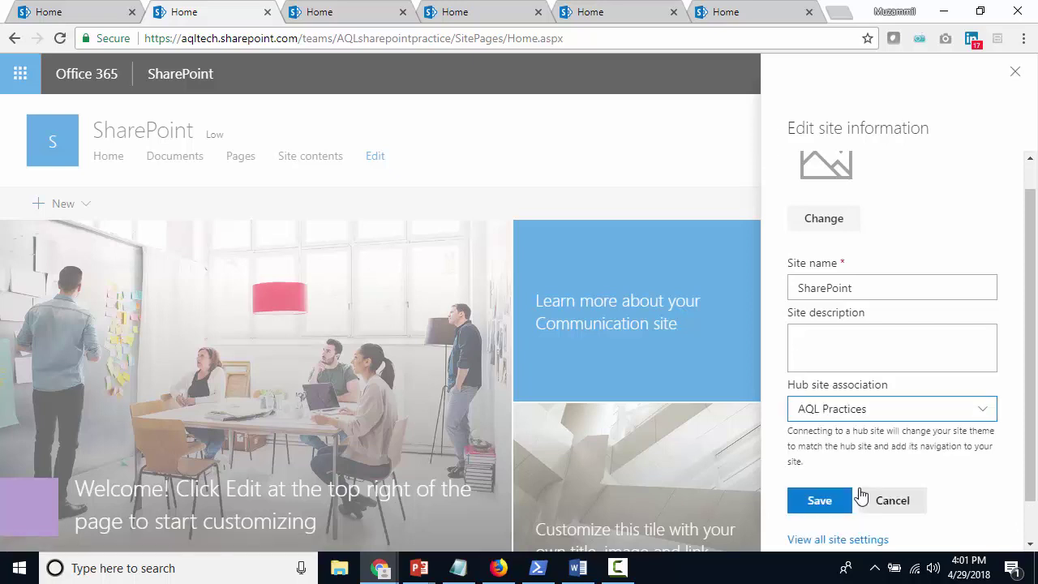
{"action": "left_click", "coordinate": [813, 500]}
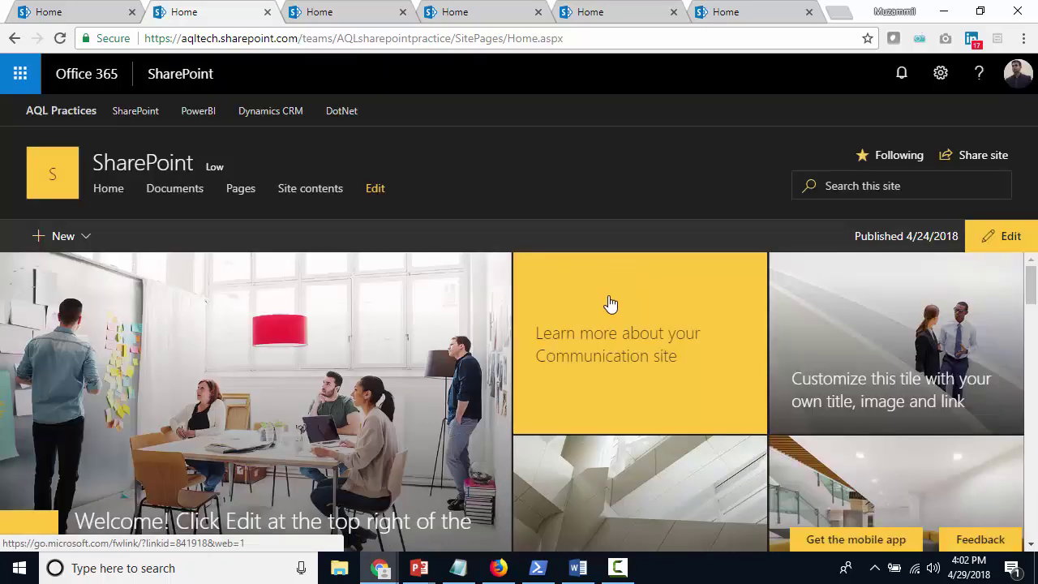
{"action": "left_click", "coordinate": [341, 16]}
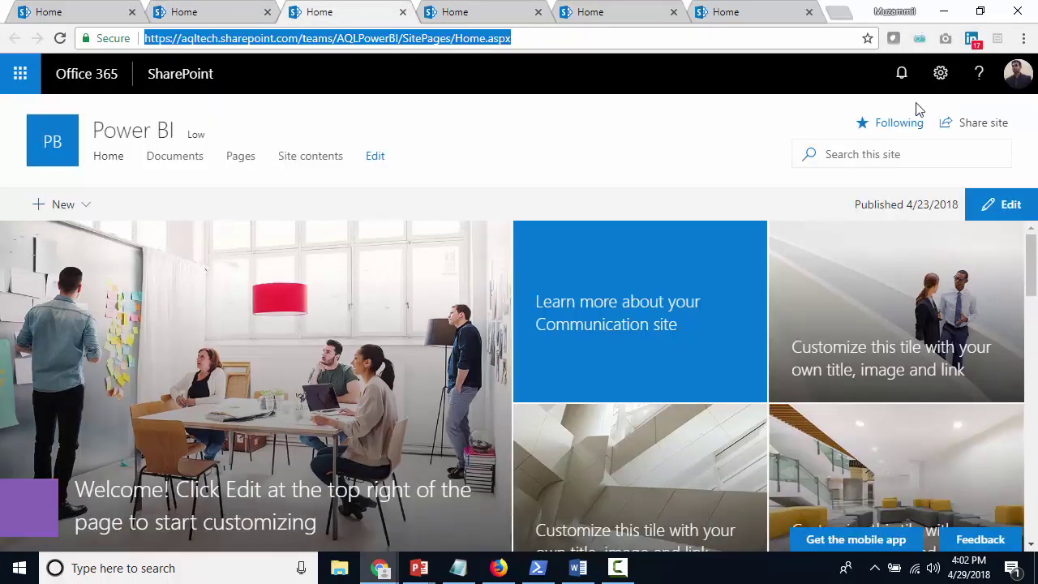
Set the Power BI site's hub association to AQL Practices in Site information and save
{"action": "left_click", "coordinate": [941, 73]}
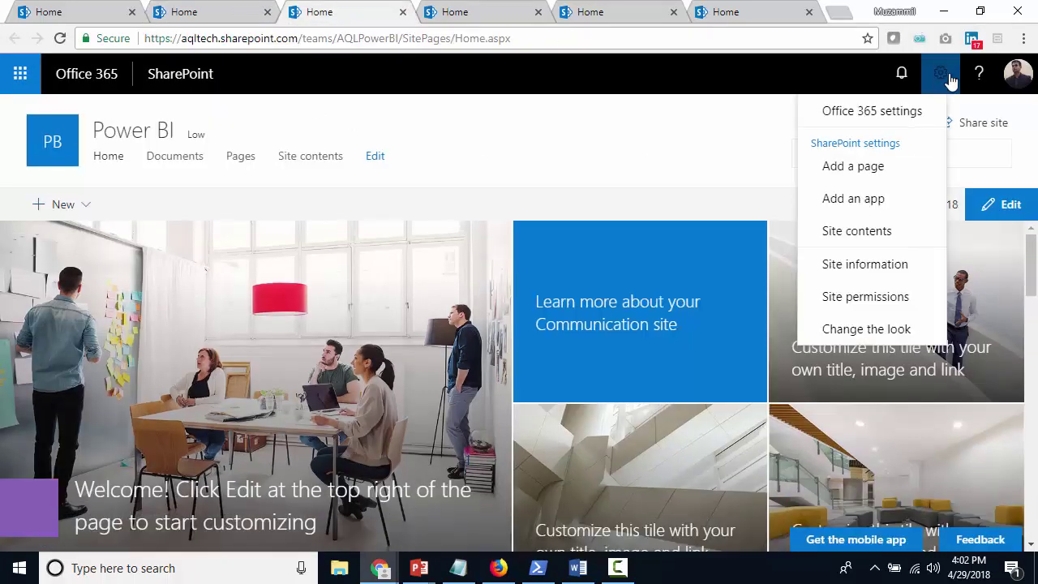
{"action": "left_click", "coordinate": [901, 274]}
{"action": "left_click", "coordinate": [907, 448]}
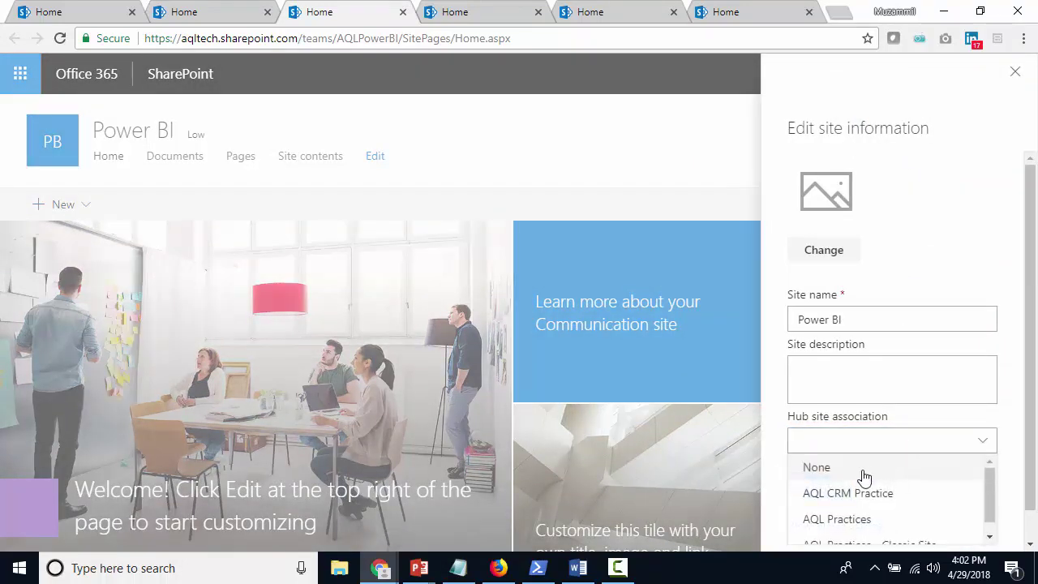
{"action": "left_click", "coordinate": [862, 521]}
{"action": "left_click", "coordinate": [821, 534]}
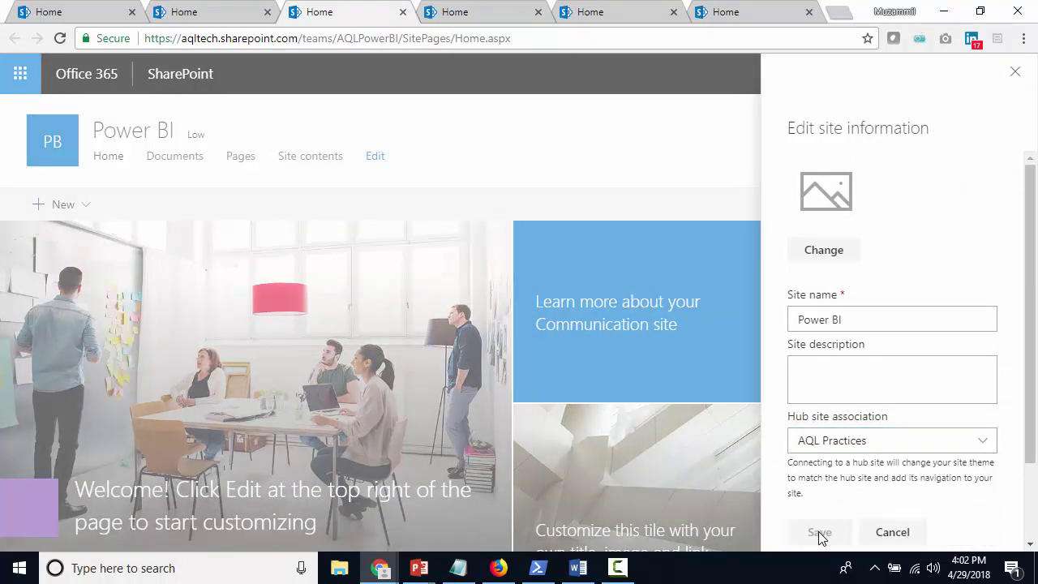
{"action": "left_click", "coordinate": [482, 16]}
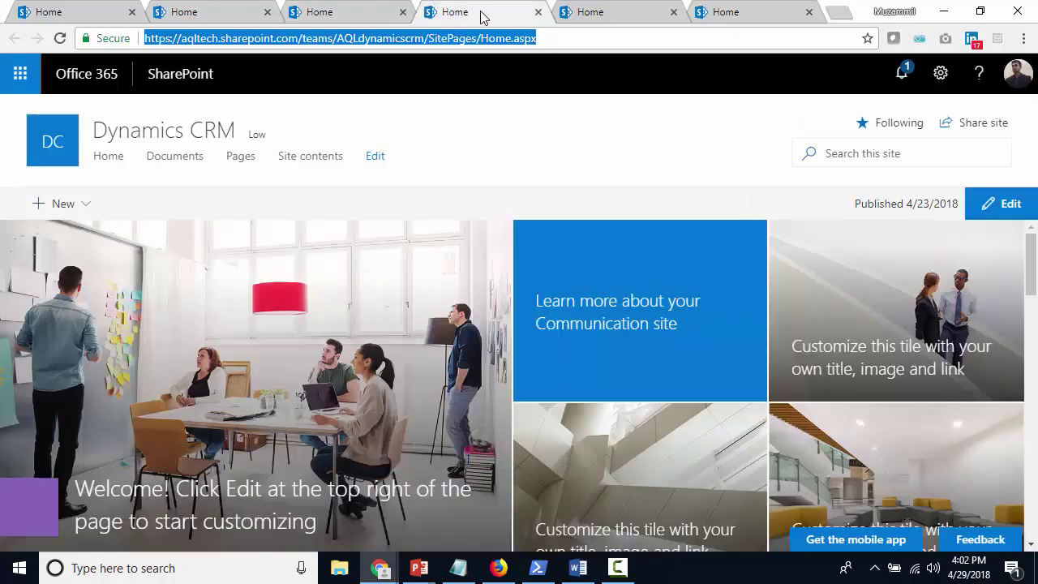
Choose AQL Practices as the Dynamics CRM site's hub in Site information and save
{"action": "left_click", "coordinate": [941, 73]}
{"action": "left_click", "coordinate": [908, 265]}
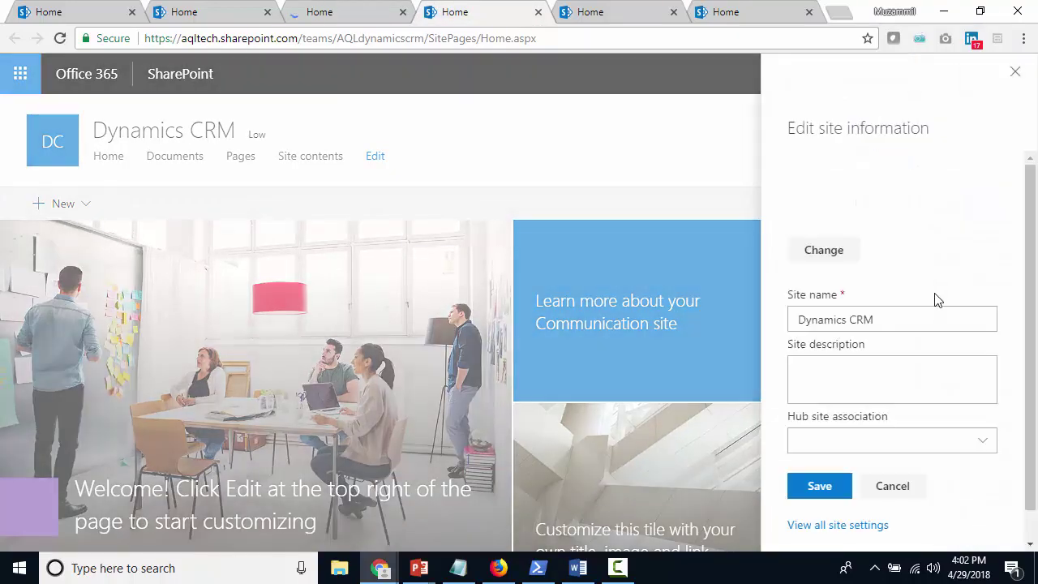
{"action": "scroll", "coordinate": [935, 297], "scroll_direction": "down", "scroll_amount": 1}
{"action": "left_click", "coordinate": [898, 412]}
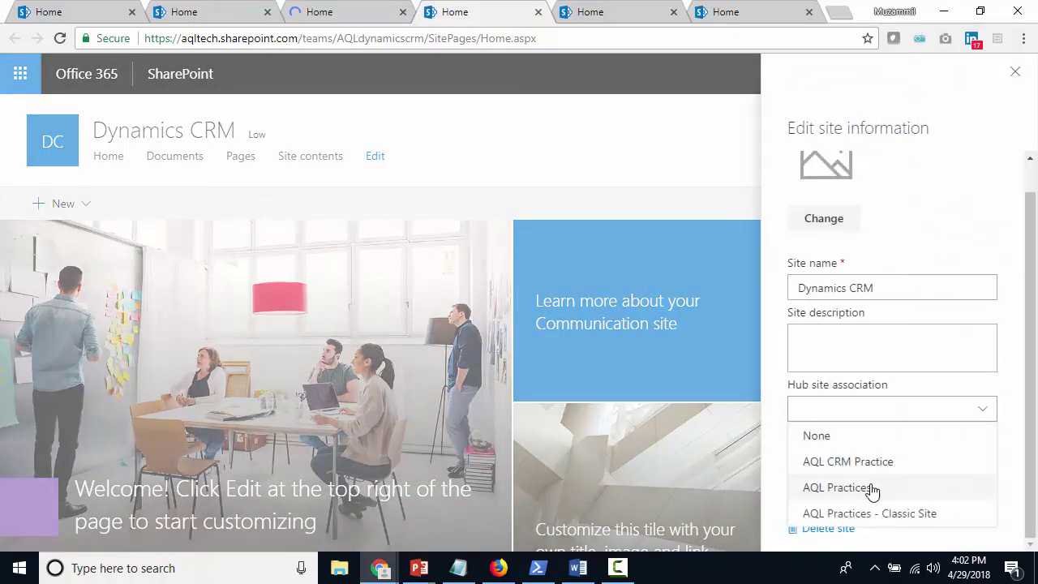
{"action": "left_click", "coordinate": [862, 489]}
{"action": "left_click", "coordinate": [818, 499]}
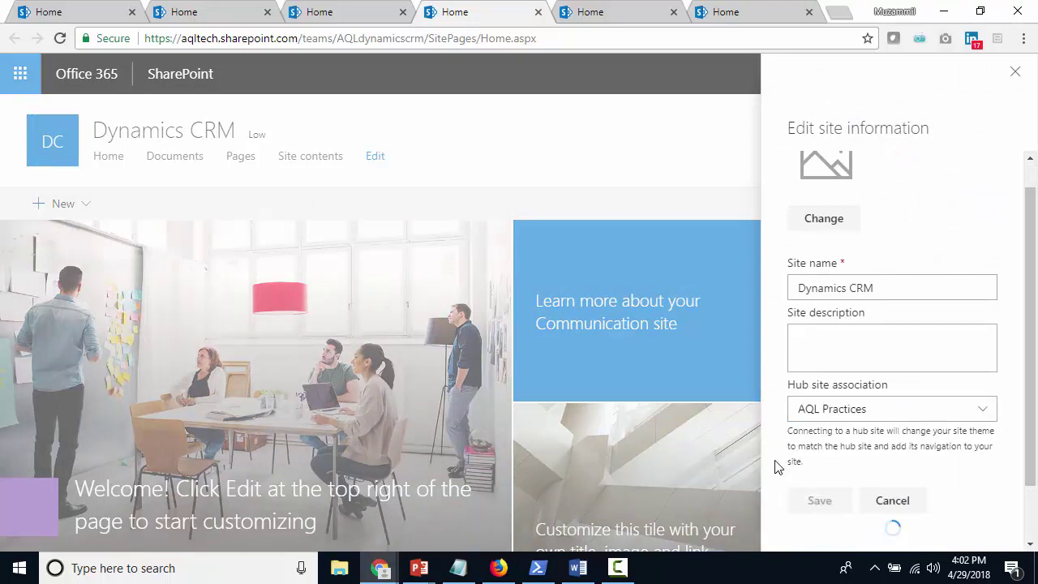
{"action": "left_click", "coordinate": [614, 15]}
Associate the DotNet site with the AQL Practices hub and reload it to see the hub navigation
{"action": "left_click", "coordinate": [943, 77]}
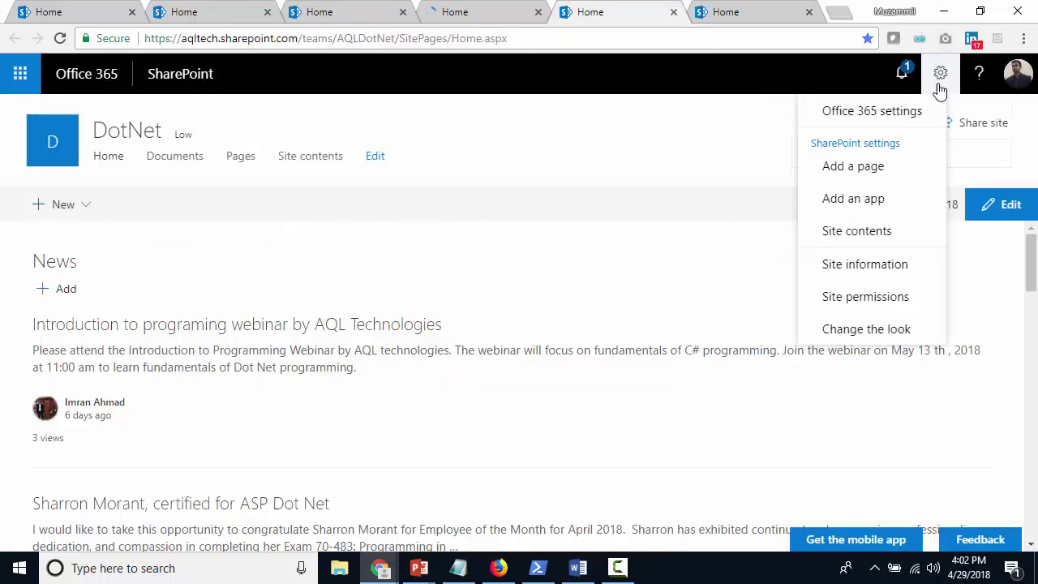
{"action": "left_click", "coordinate": [896, 270]}
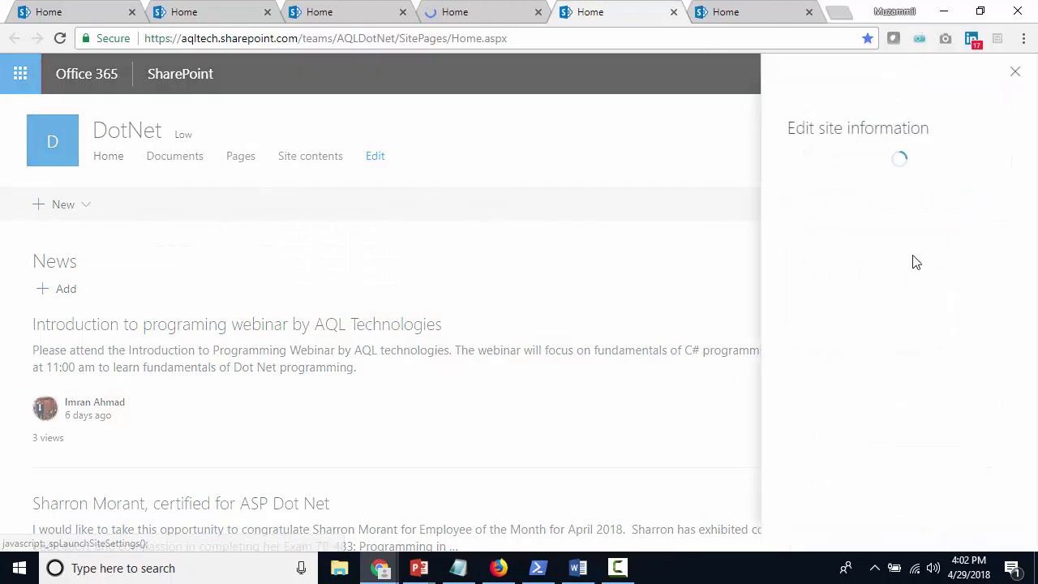
{"action": "left_click", "coordinate": [865, 446]}
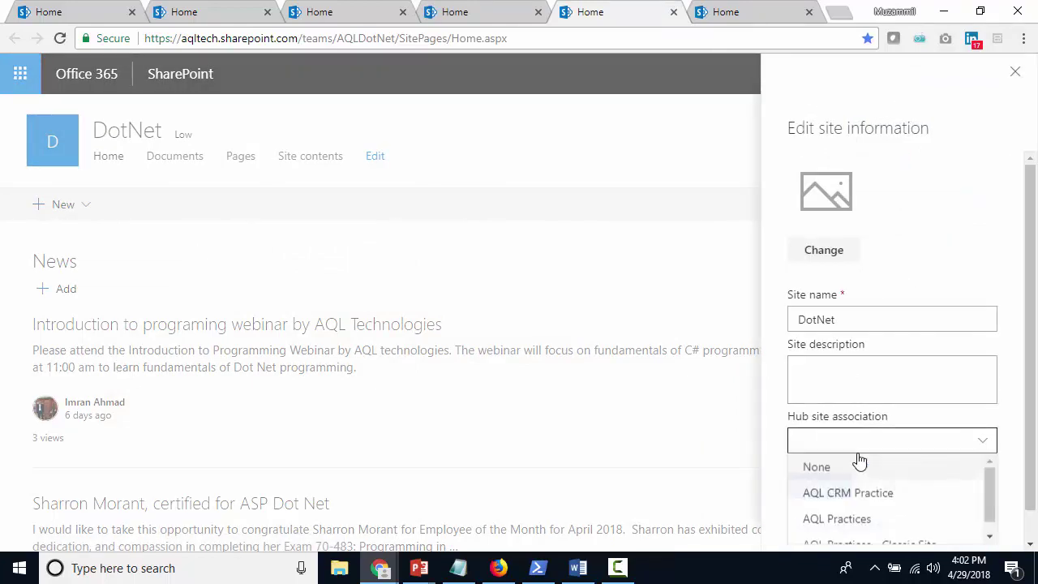
{"action": "left_click", "coordinate": [848, 519]}
{"action": "left_click", "coordinate": [820, 532]}
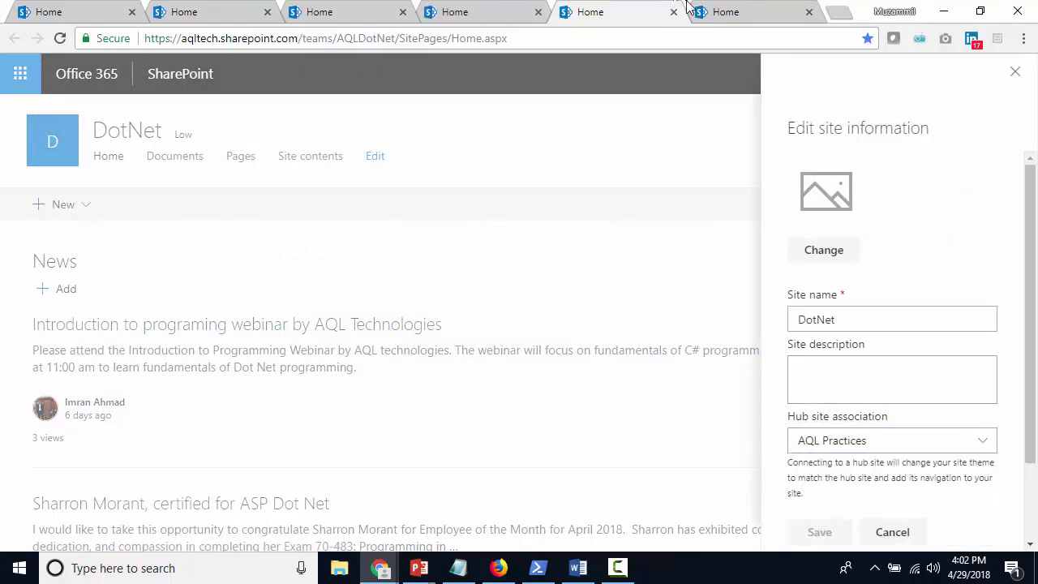
{"action": "left_click", "coordinate": [748, 16]}
{"action": "left_click", "coordinate": [638, 16]}
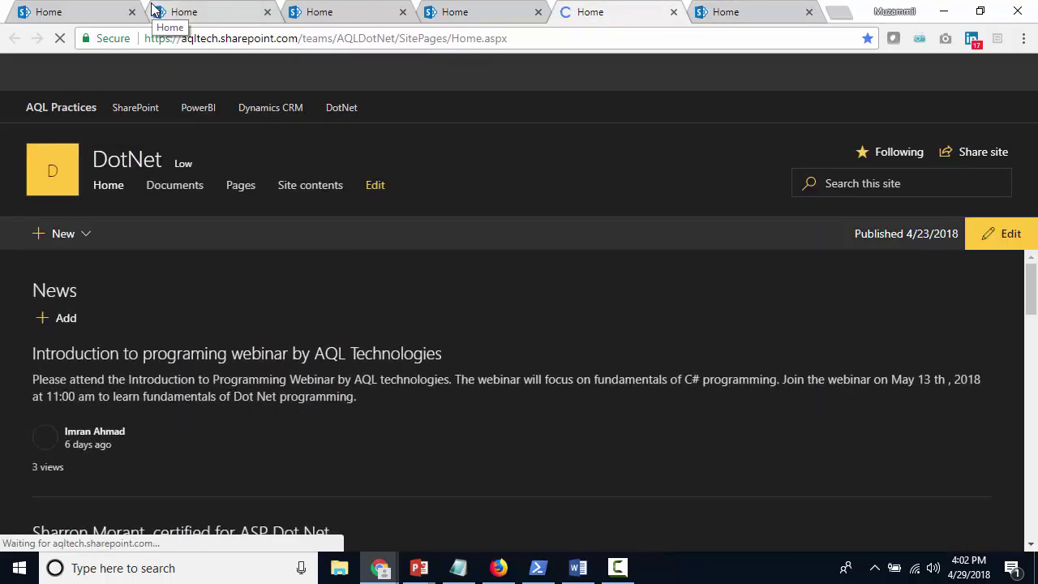
Review the SharePoint, Power BI, Dynamics CRM and DotNet sites for the AQL Practices hub theme and bar
{"action": "left_click", "coordinate": [78, 16]}
{"action": "left_click", "coordinate": [217, 14]}
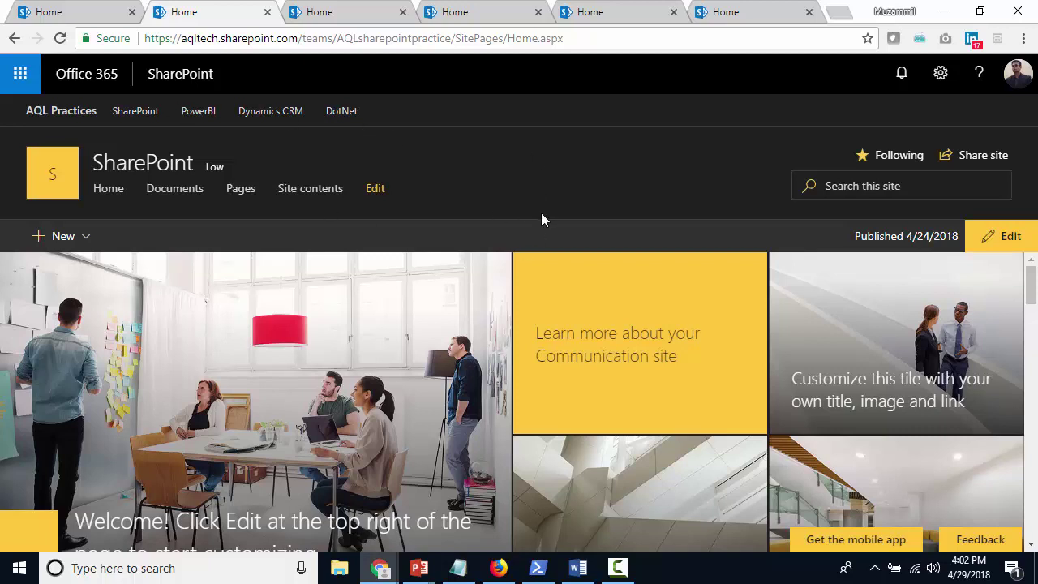
{"action": "left_click", "coordinate": [358, 16]}
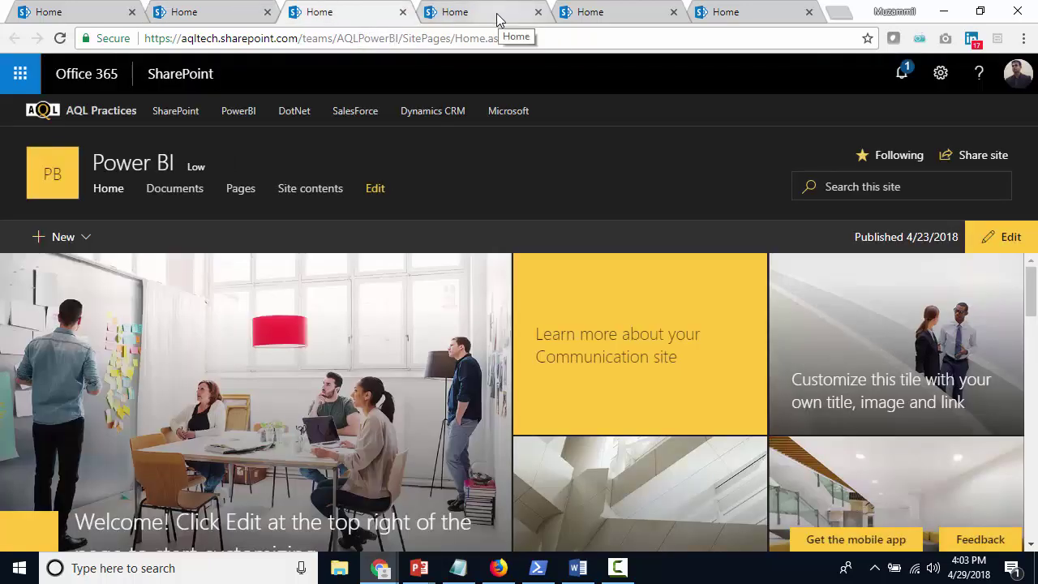
{"action": "left_click", "coordinate": [498, 19]}
{"action": "left_click", "coordinate": [636, 20]}
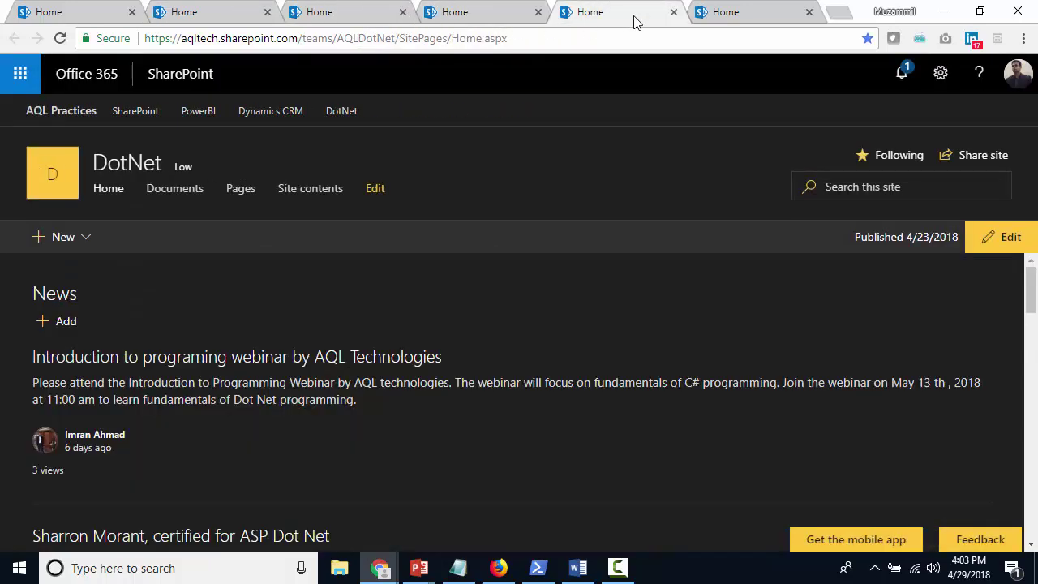
{"action": "left_click", "coordinate": [217, 18]}
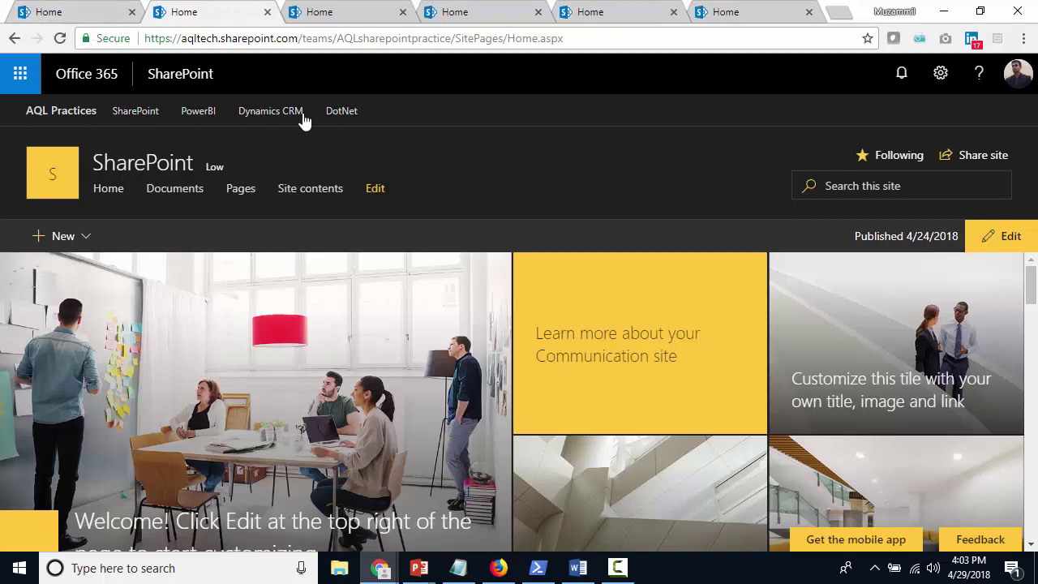
{"action": "left_click", "coordinate": [357, 15]}
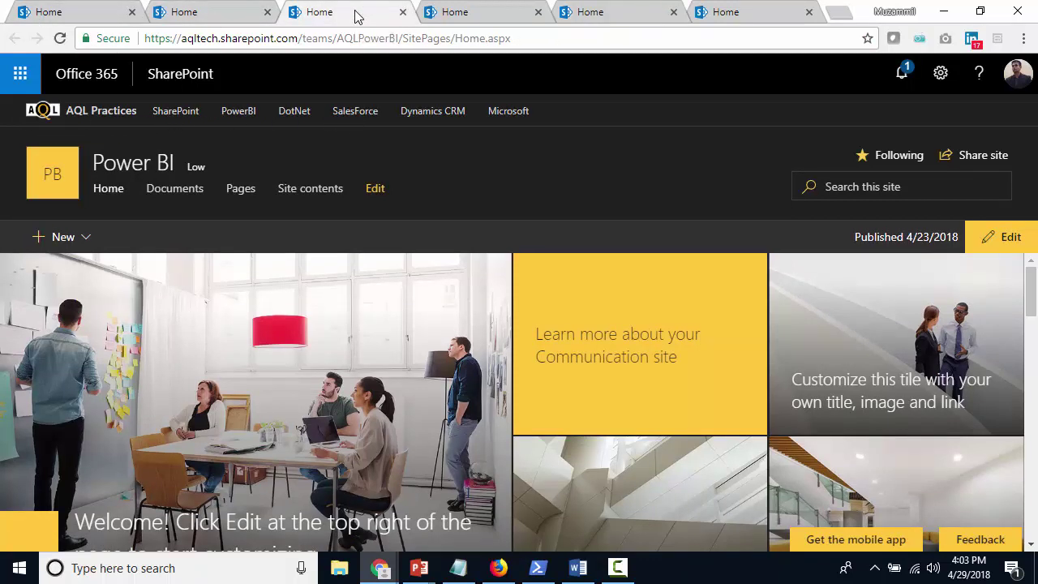
{"action": "left_click", "coordinate": [484, 14]}
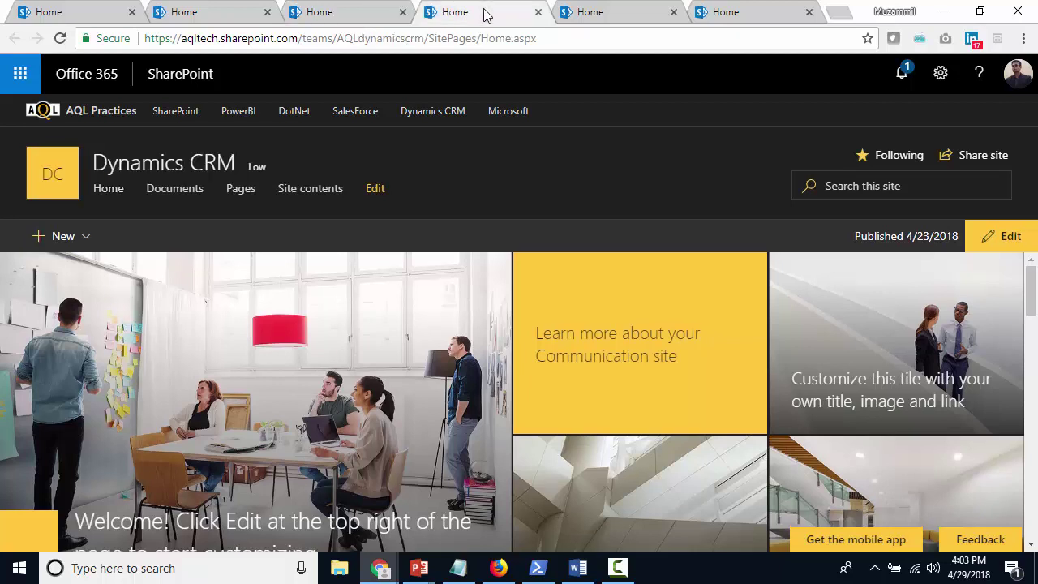
{"action": "left_click", "coordinate": [596, 18]}
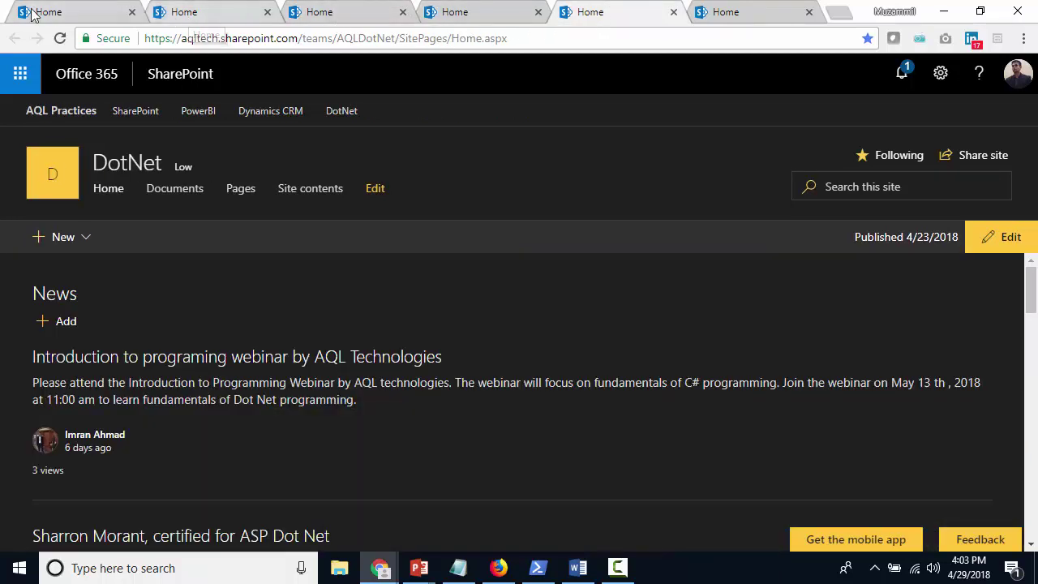
Make AQL Yellow Logo.png the AQL Practices site logo and save it
{"action": "left_click", "coordinate": [61, 13]}
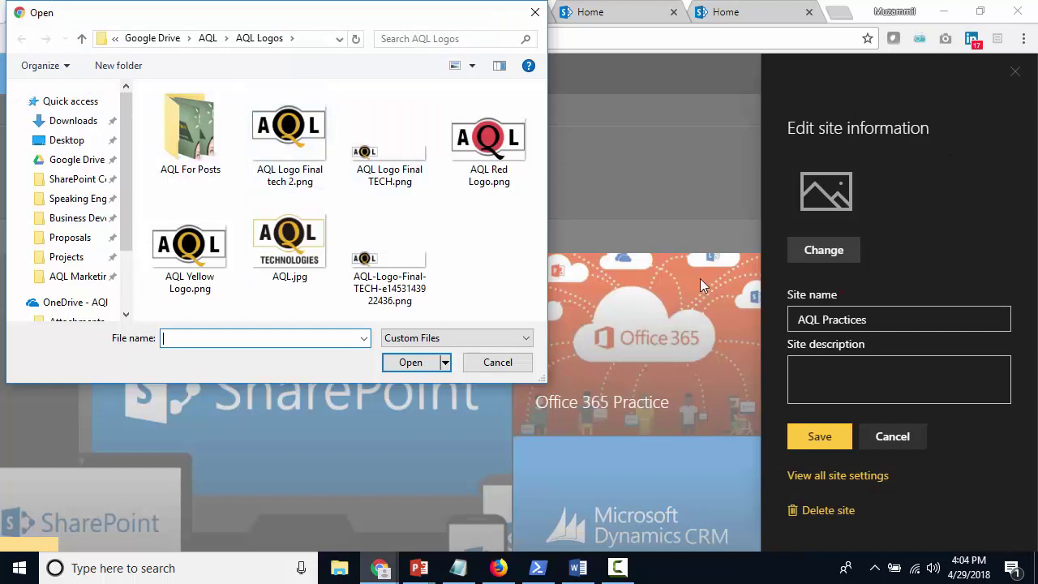
{"action": "left_click", "coordinate": [190, 268]}
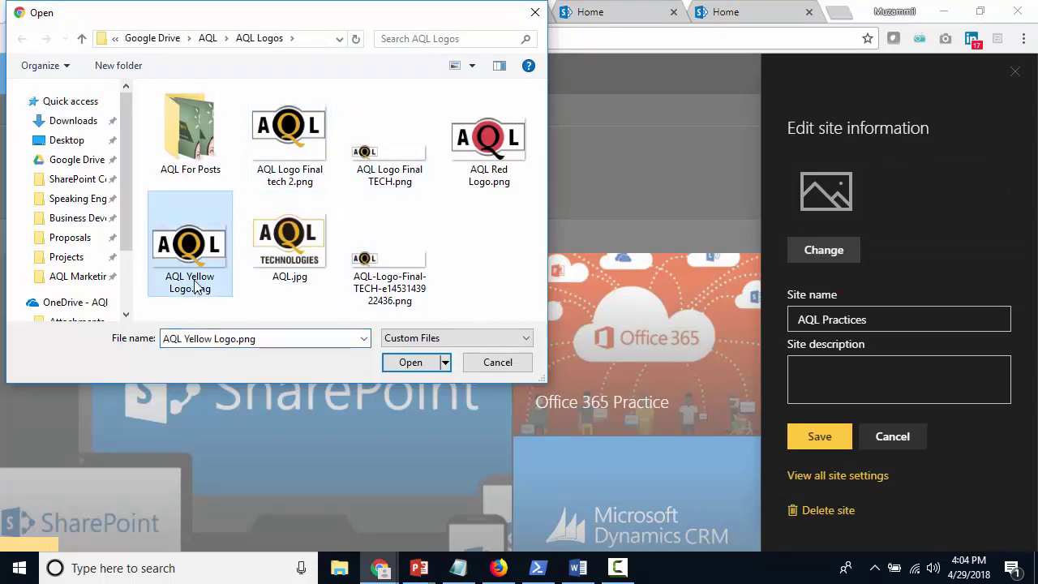
{"action": "left_click", "coordinate": [401, 365]}
{"action": "left_click", "coordinate": [818, 438]}
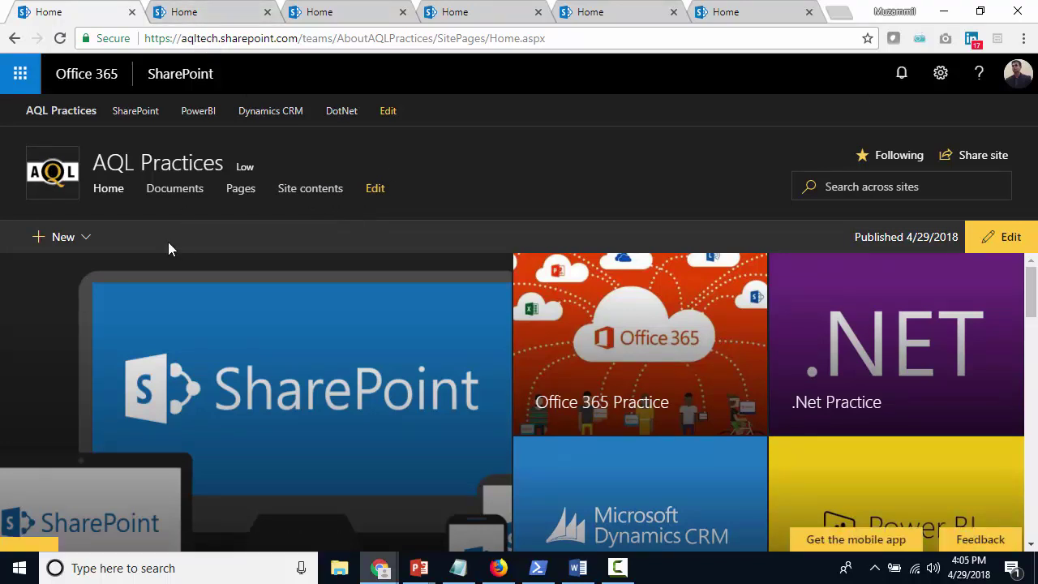
{"action": "left_click", "coordinate": [209, 14]}
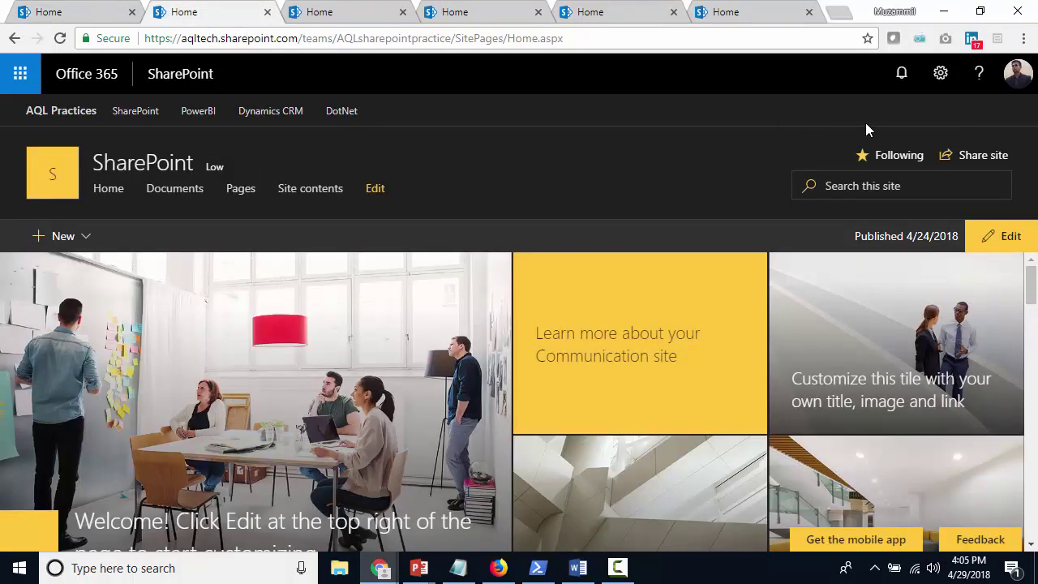
{"action": "left_click", "coordinate": [939, 77]}
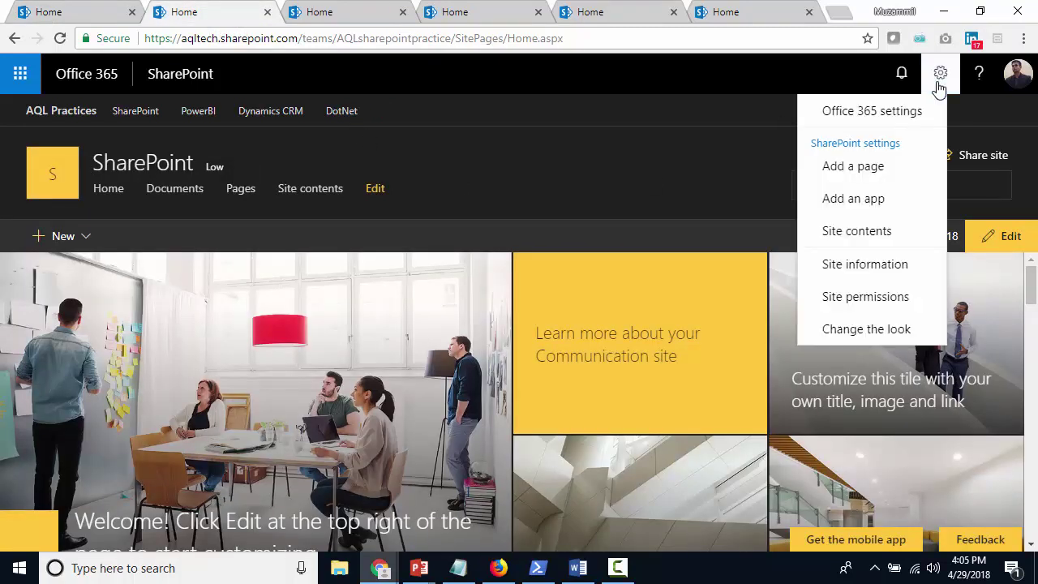
{"action": "left_click", "coordinate": [880, 334]}
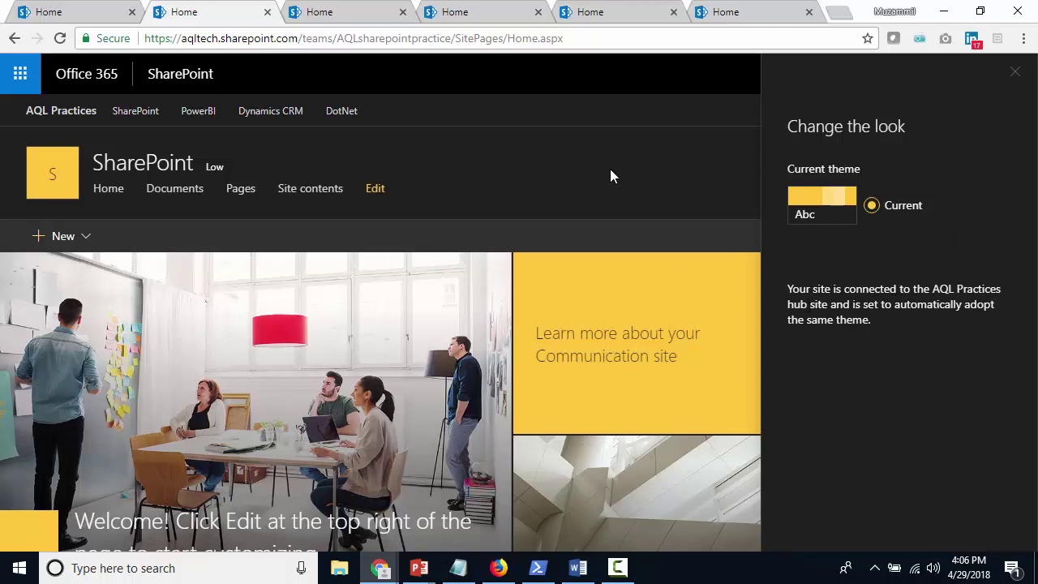
{"action": "left_click", "coordinate": [1014, 73]}
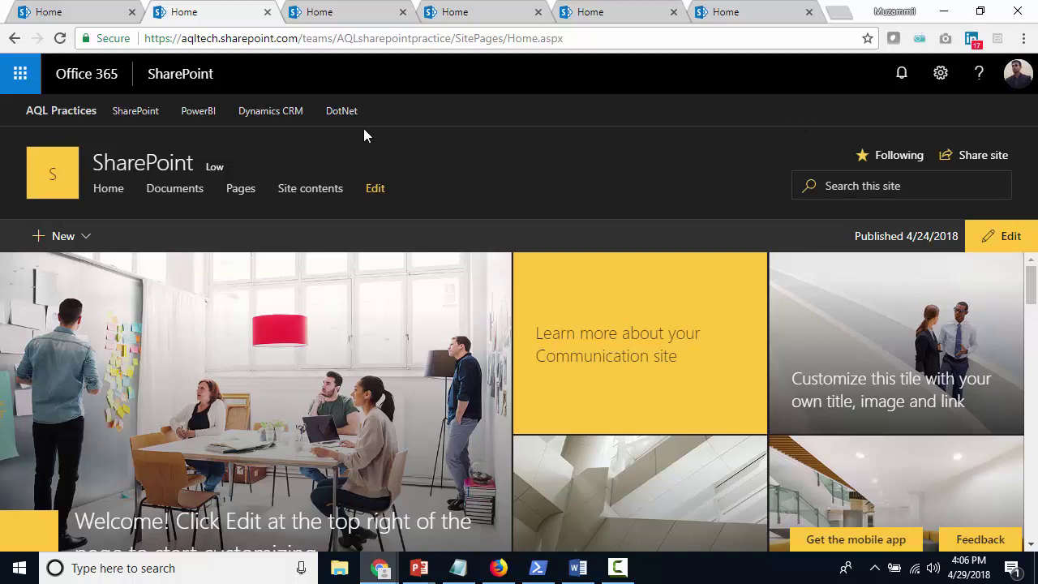
{"action": "left_click", "coordinate": [96, 17]}
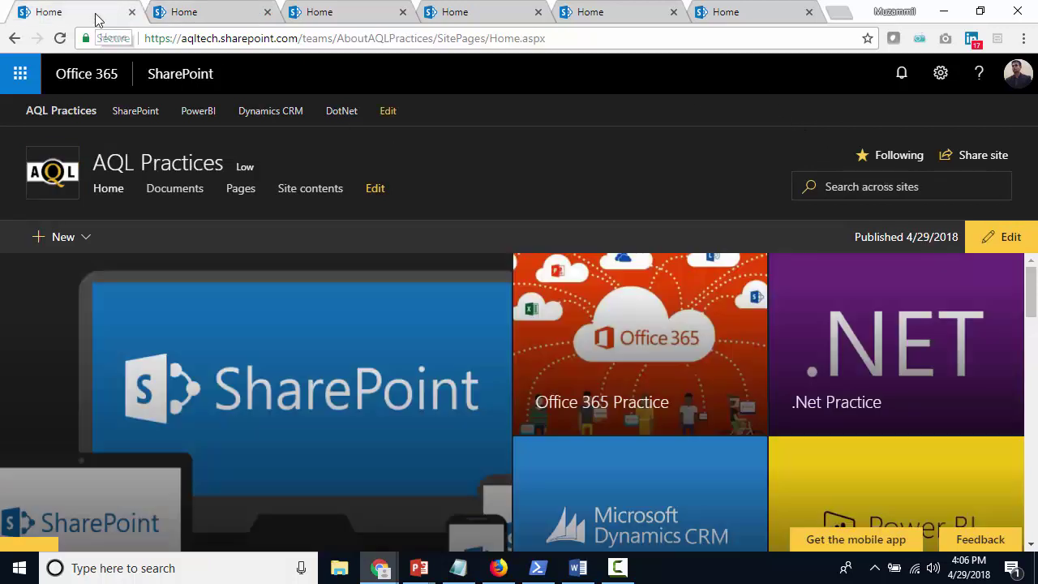
Add a Microsoft hub navigation link pointing to microsoft.com
{"action": "left_click", "coordinate": [389, 114]}
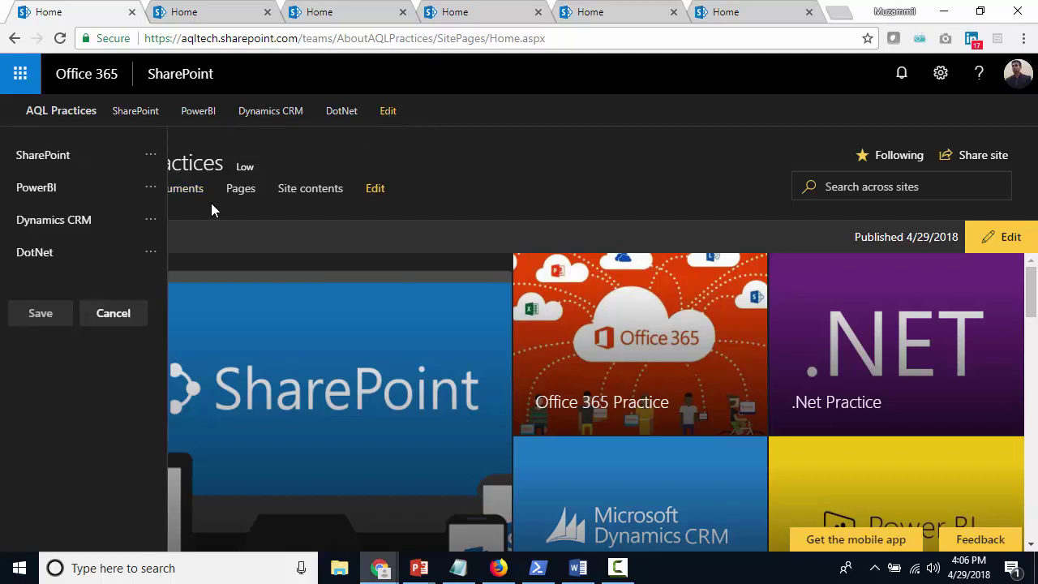
{"action": "left_click", "coordinate": [85, 271]}
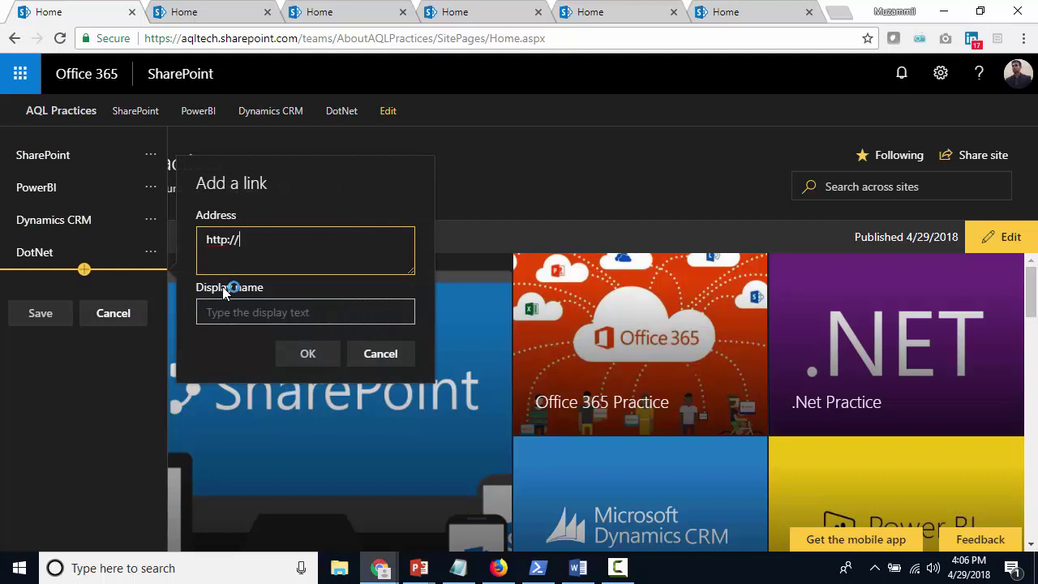
{"action": "type", "text": "microsoft.com"}
{"action": "type", "text": "Microsoft"}
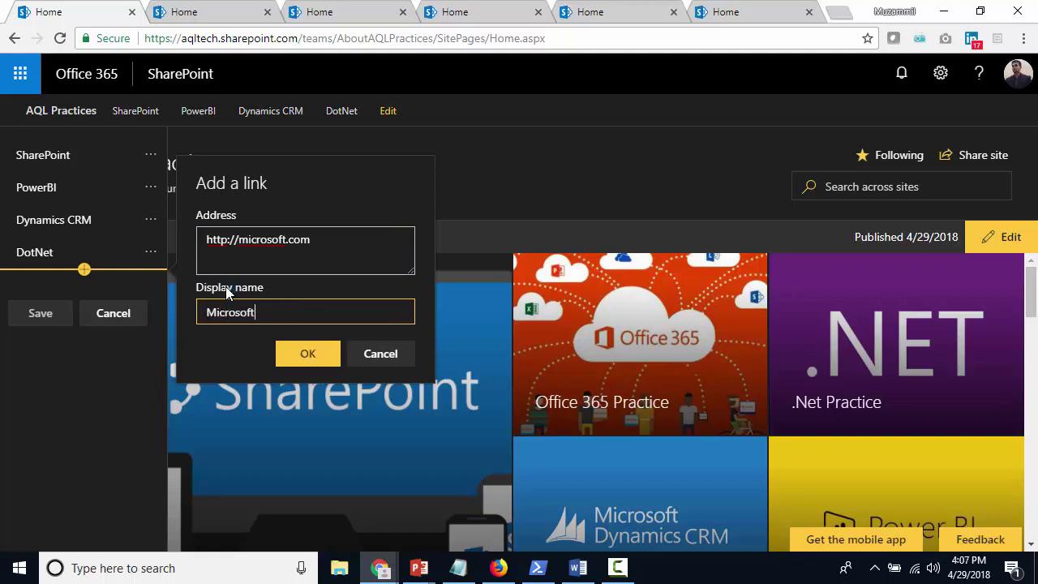
{"action": "left_click", "coordinate": [315, 361]}
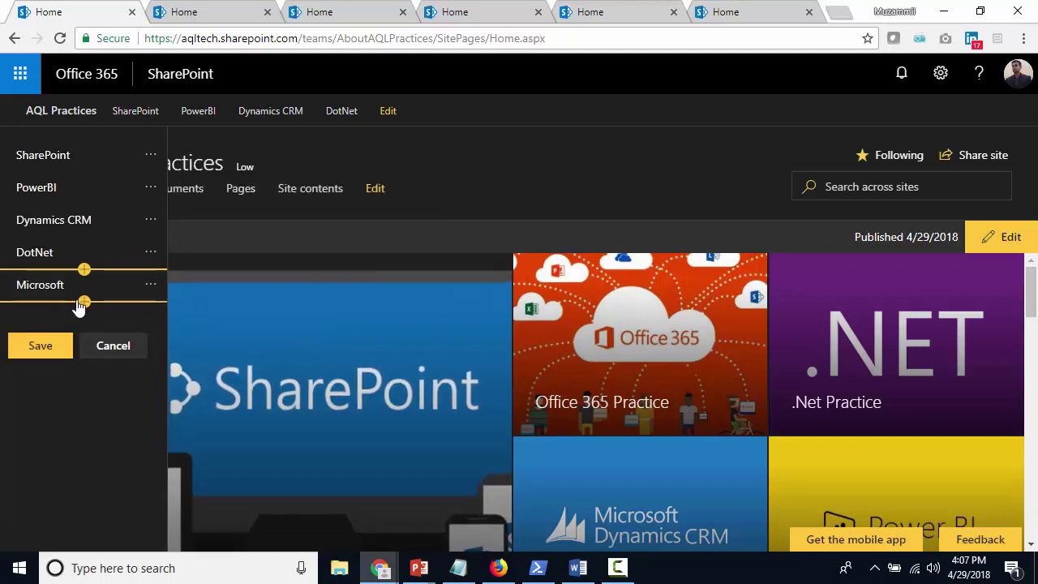
Add a Windows Azure link to windowsazure.com below Microsoft
{"action": "left_click", "coordinate": [84, 301]}
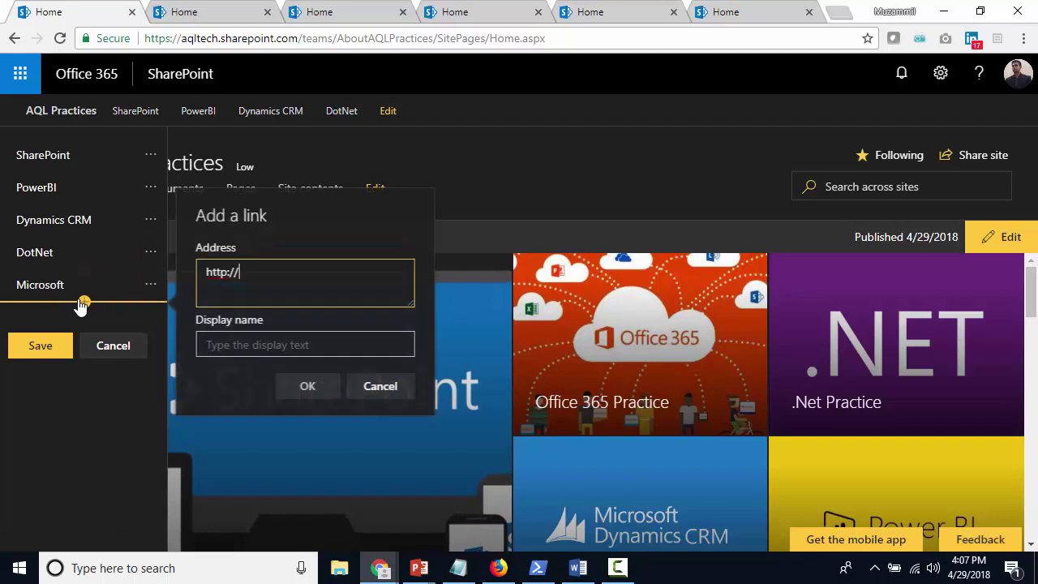
{"action": "triple_click", "coordinate": [247, 281]}
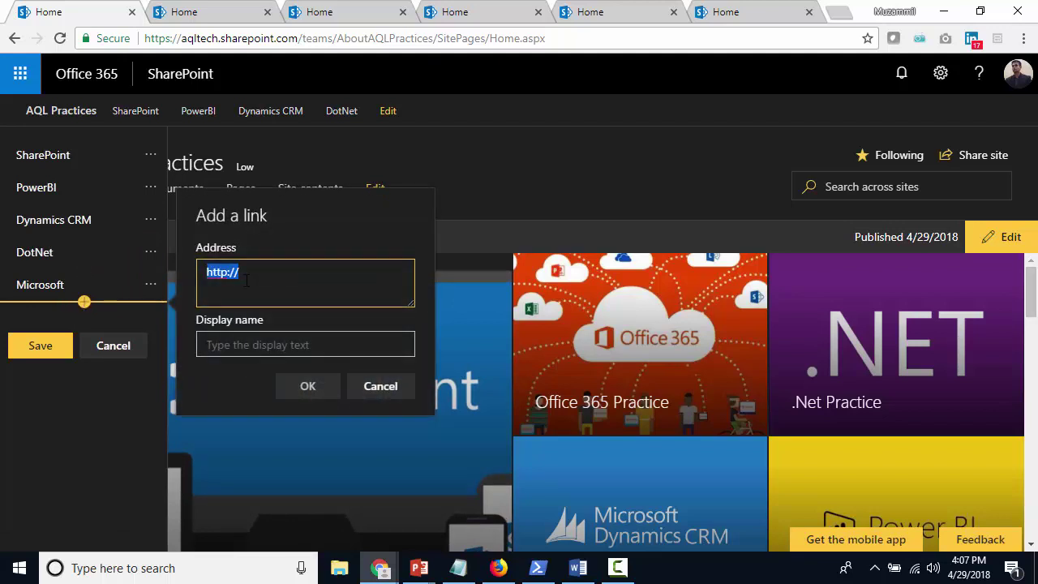
{"action": "left_click", "coordinate": [246, 280]}
{"action": "type", "text": "windows"}
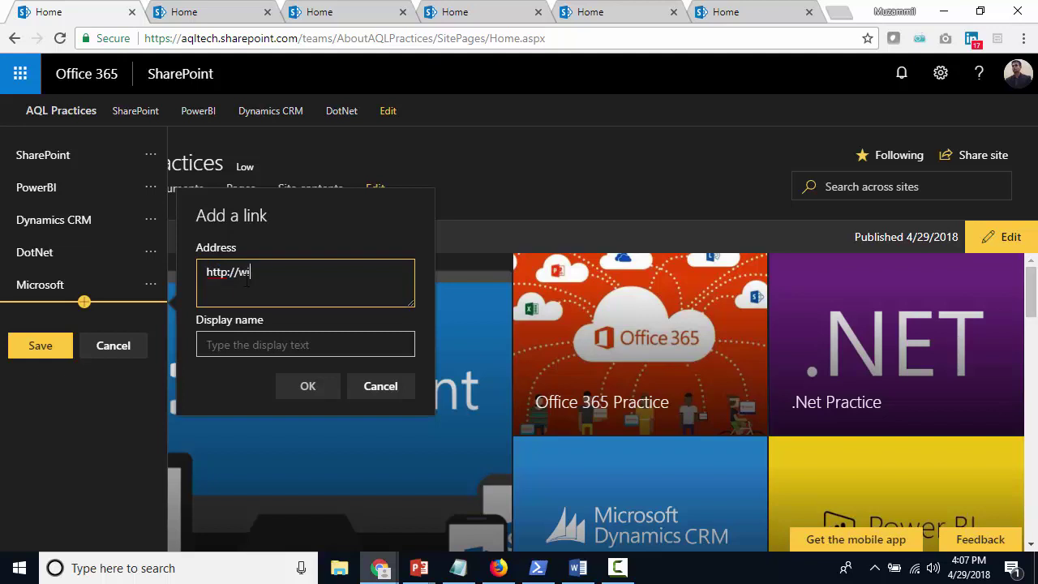
{"action": "type", "text": "azure.com"}
{"action": "key", "text": "Tab"}
{"action": "type", "text": "Winc"}
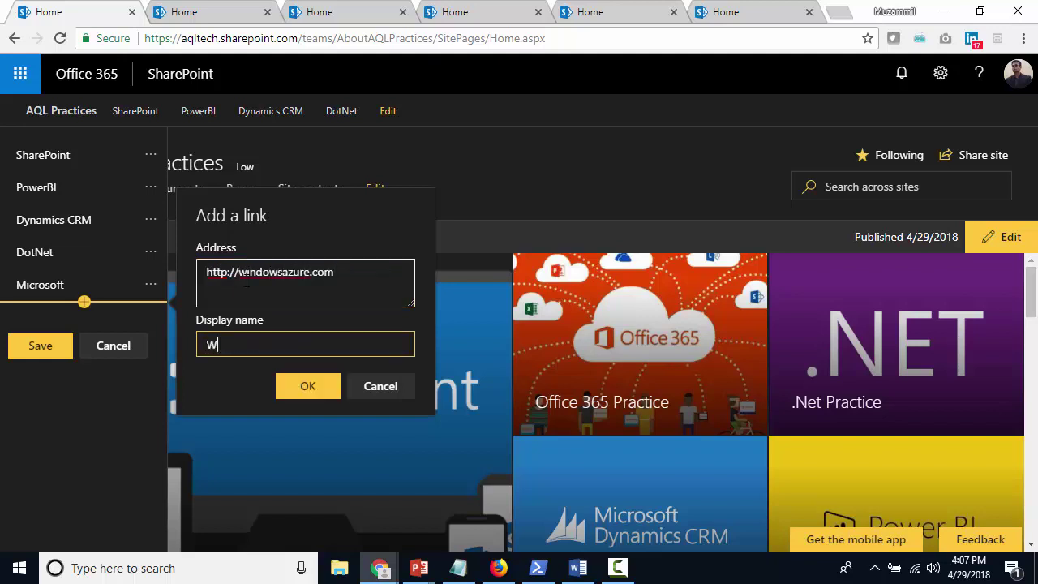
{"action": "type", "text": "ows"}
{"action": "key", "text": "BackSpace"}
{"action": "key", "text": "BackSpace"}
{"action": "key", "text": "BackSpace"}
{"action": "key", "text": "BackSpace"}
{"action": "type", "text": "dows Azure"}
{"action": "key", "text": "Return"}
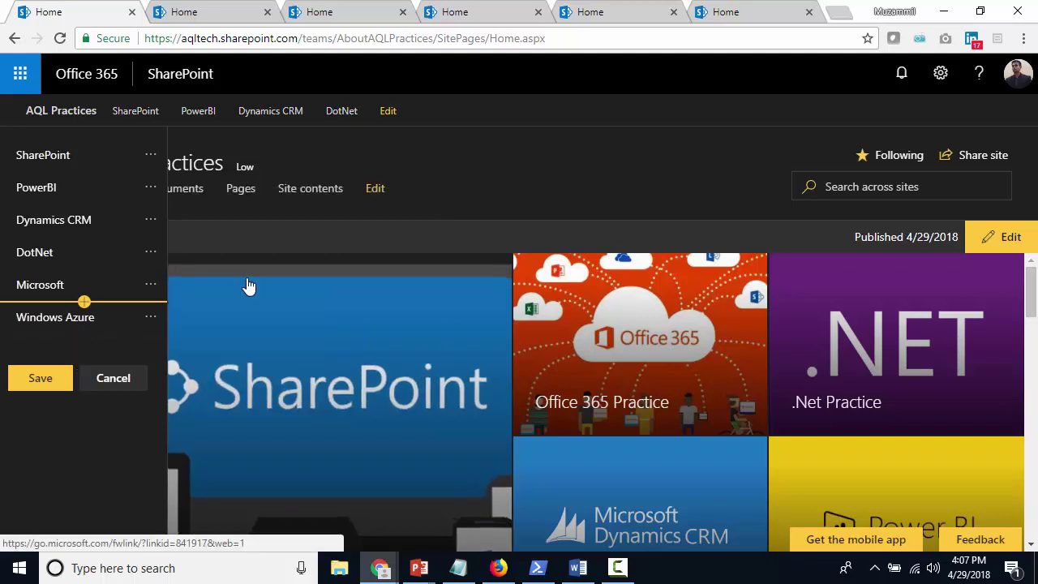
Add a Machine Learning link below Windows Azure
{"action": "left_click", "coordinate": [85, 335]}
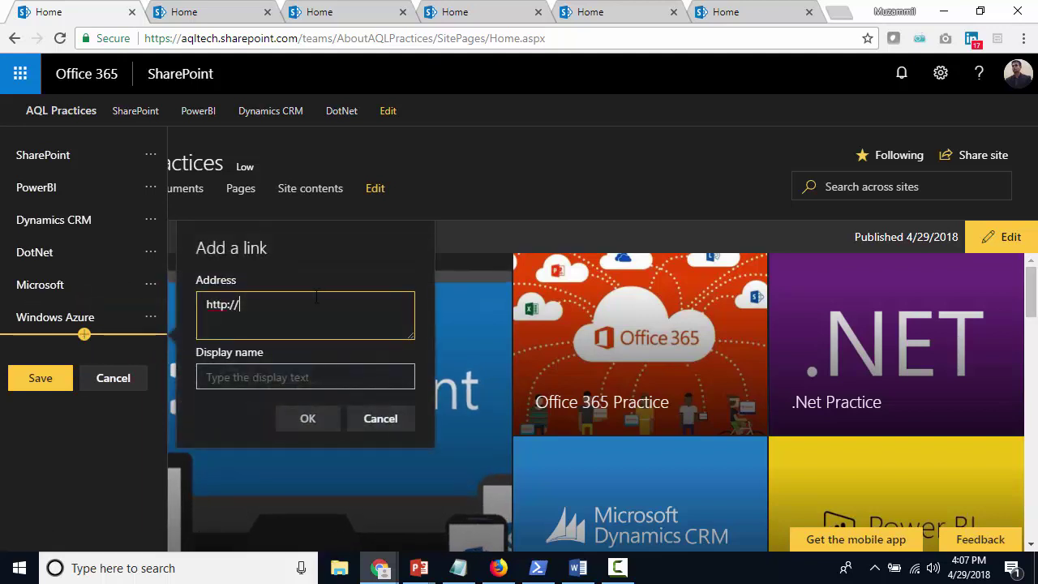
{"action": "type", "text": "machinelearning"}
{"action": "key", "text": "Tab"}
{"action": "type", "text": "Machine Learning"}
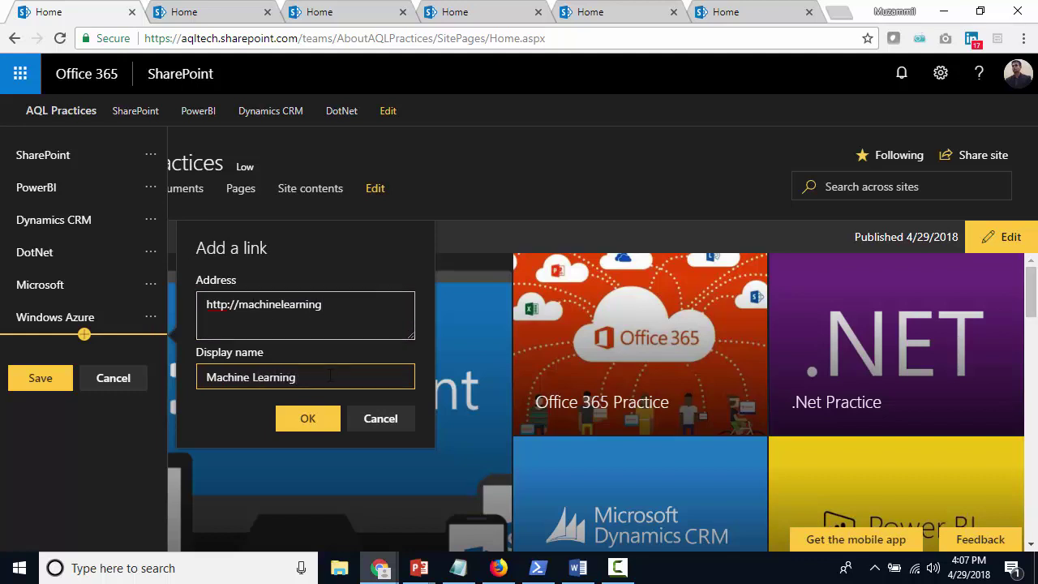
{"action": "left_click", "coordinate": [306, 424]}
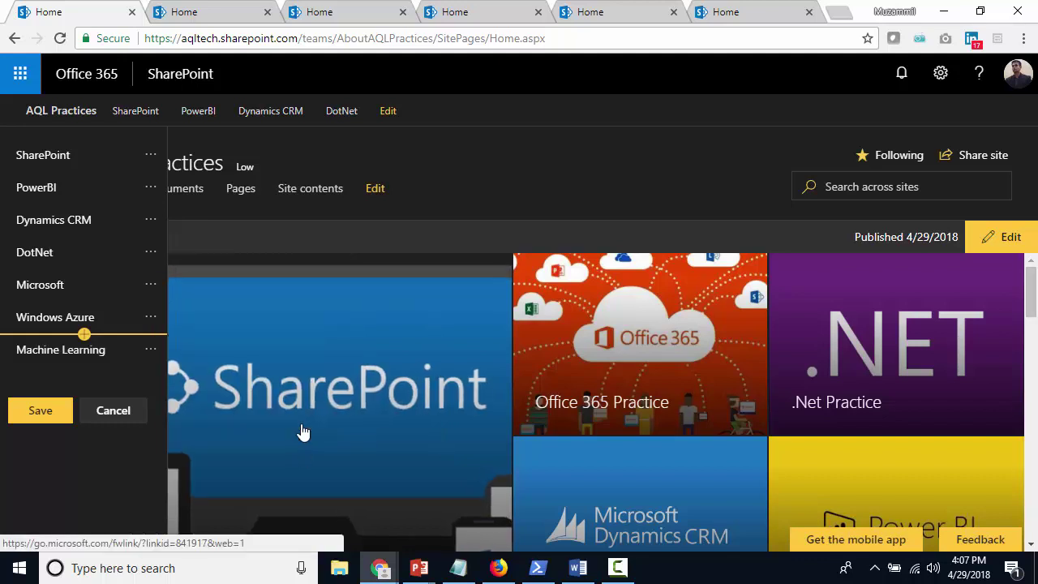
Make Machine Learning and Windows Azure sub links, then save the hub navigation
{"action": "left_click", "coordinate": [153, 354]}
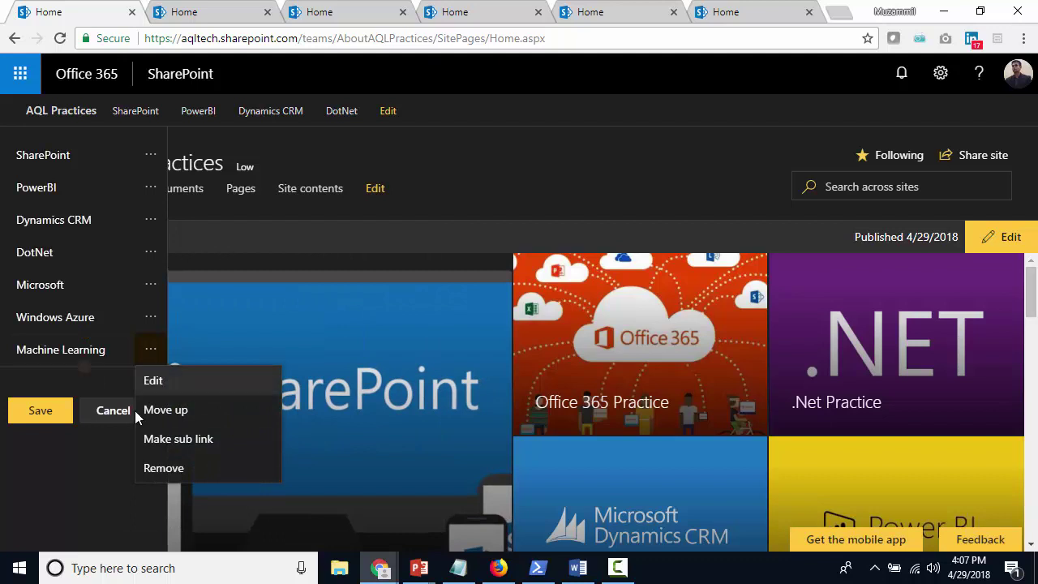
{"action": "left_click", "coordinate": [204, 445]}
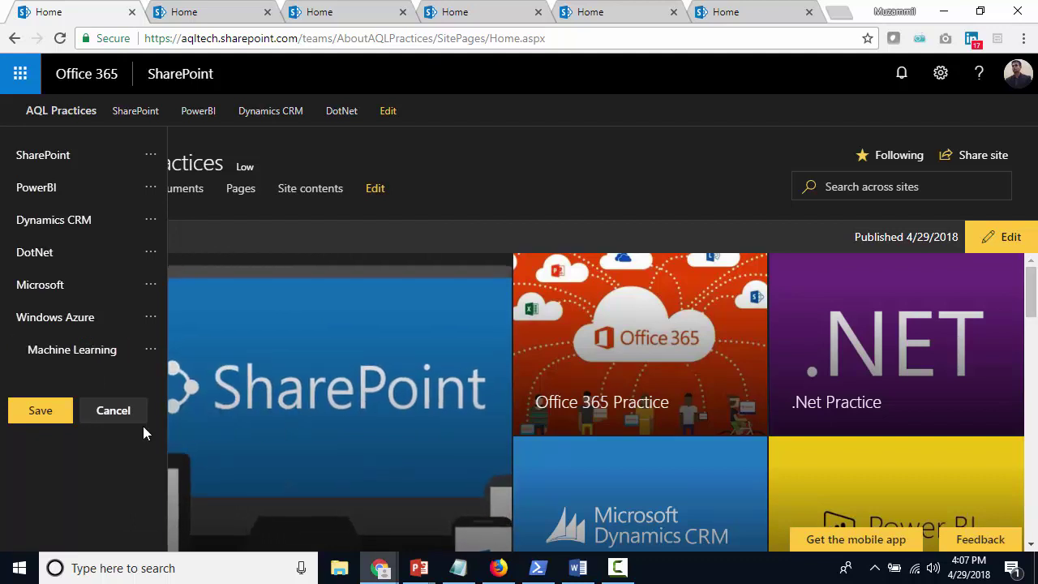
{"action": "left_click", "coordinate": [154, 321]}
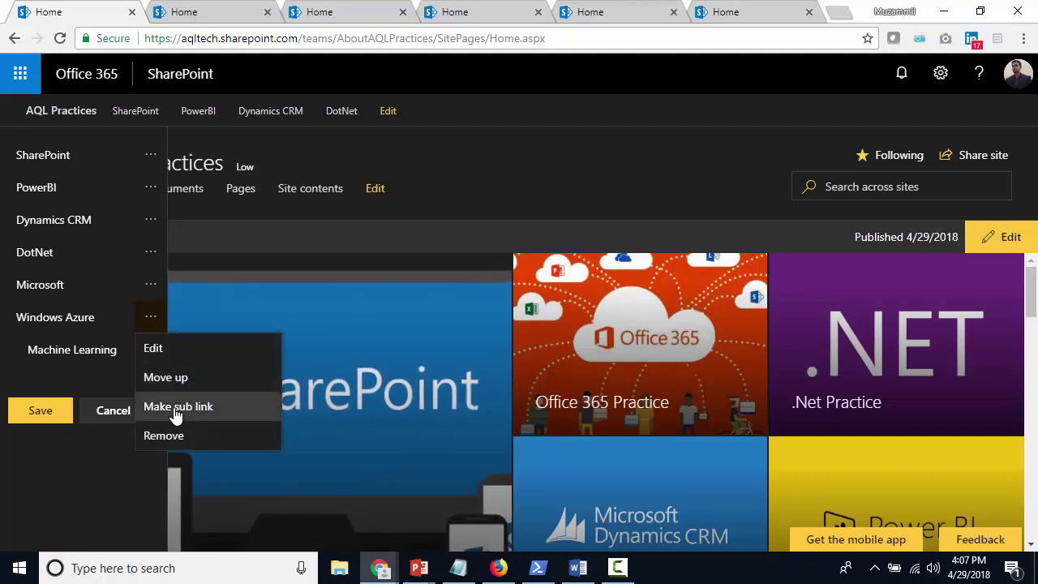
{"action": "left_click", "coordinate": [203, 408]}
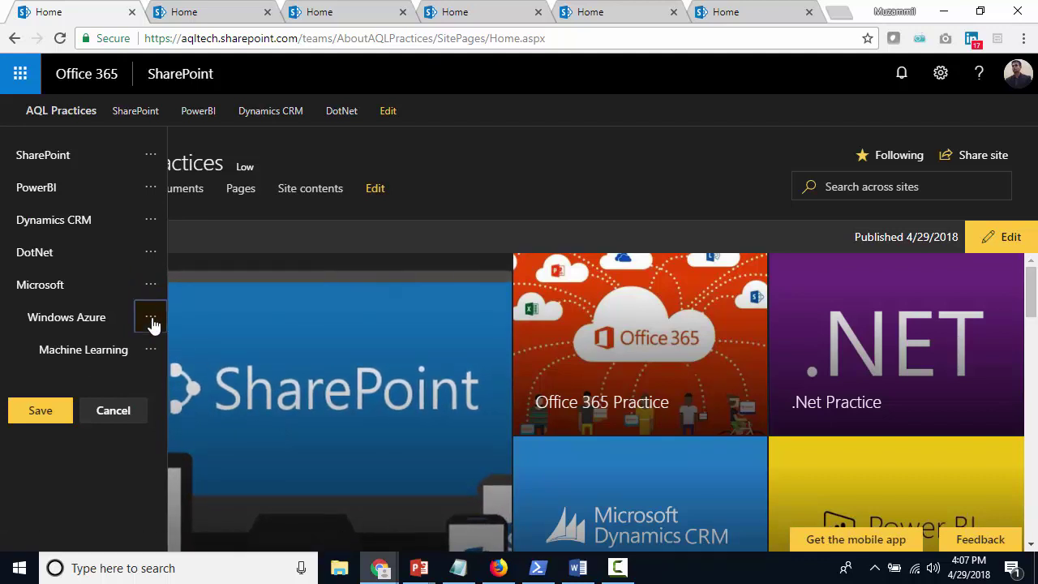
{"action": "left_click", "coordinate": [152, 323]}
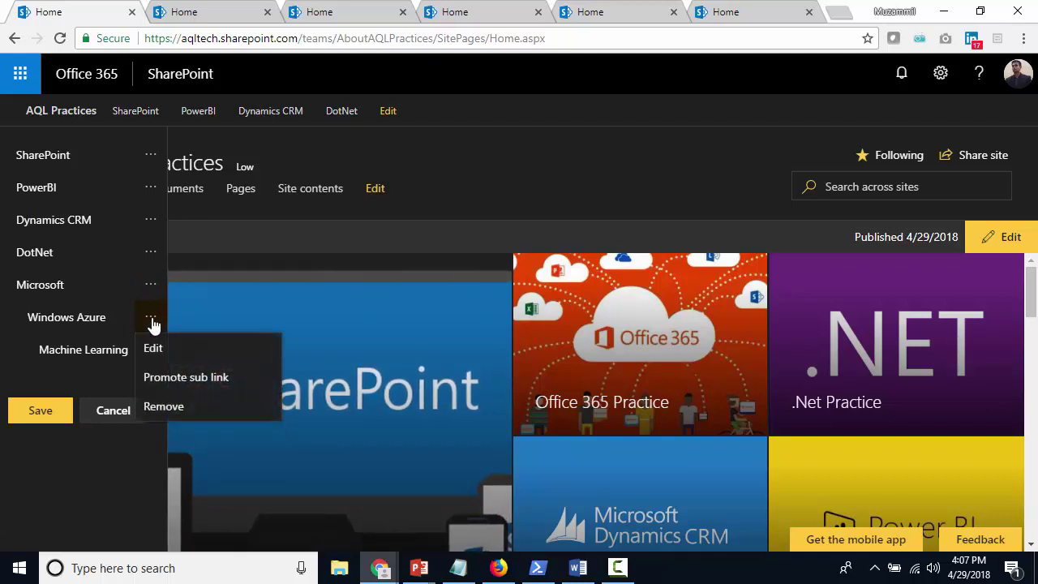
{"action": "left_click", "coordinate": [39, 413]}
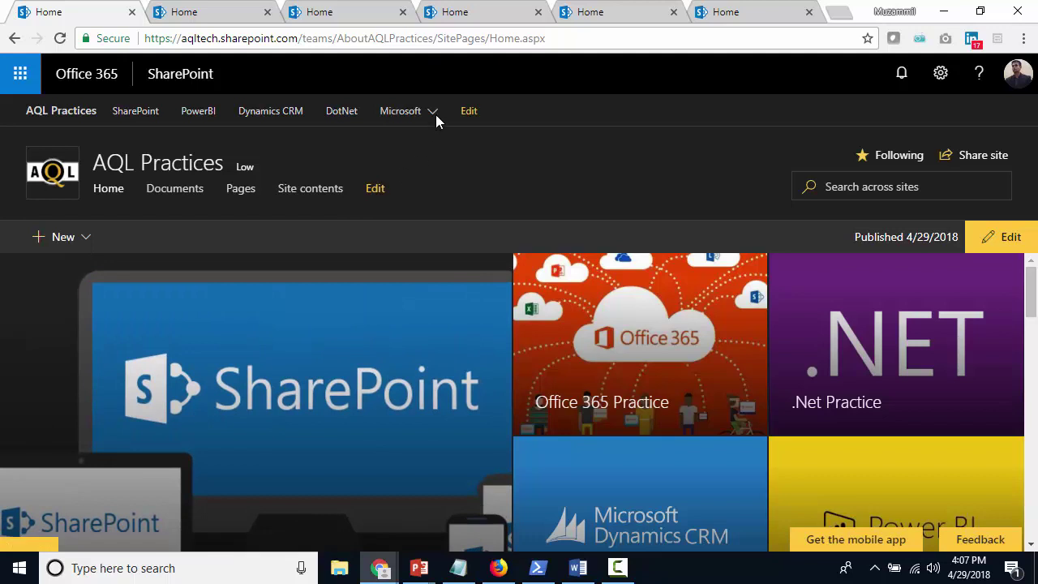
Upload AQL Yellow Logo.png as the hub logo in Hub site settings and save
{"action": "mouse_move", "coordinate": [435, 112]}
{"action": "mouse_move", "coordinate": [484, 143]}
{"action": "left_click", "coordinate": [941, 73]}
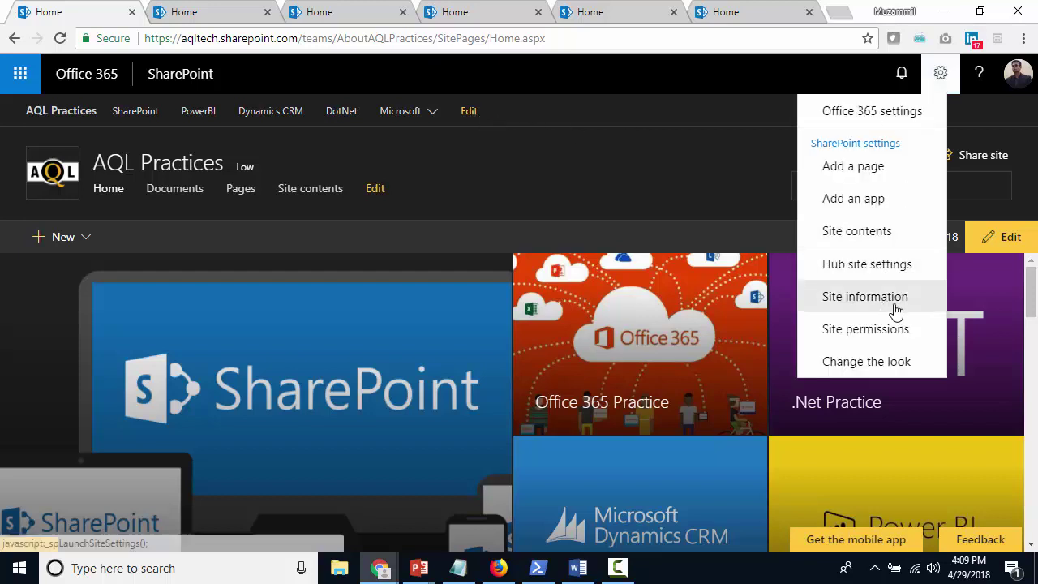
{"action": "left_click", "coordinate": [867, 265]}
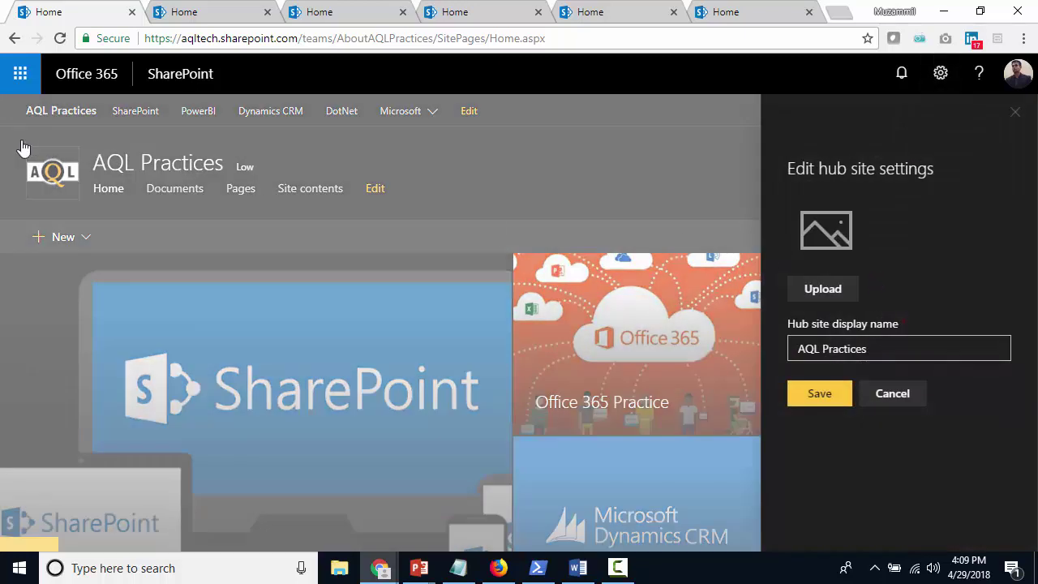
{"action": "left_click", "coordinate": [824, 291]}
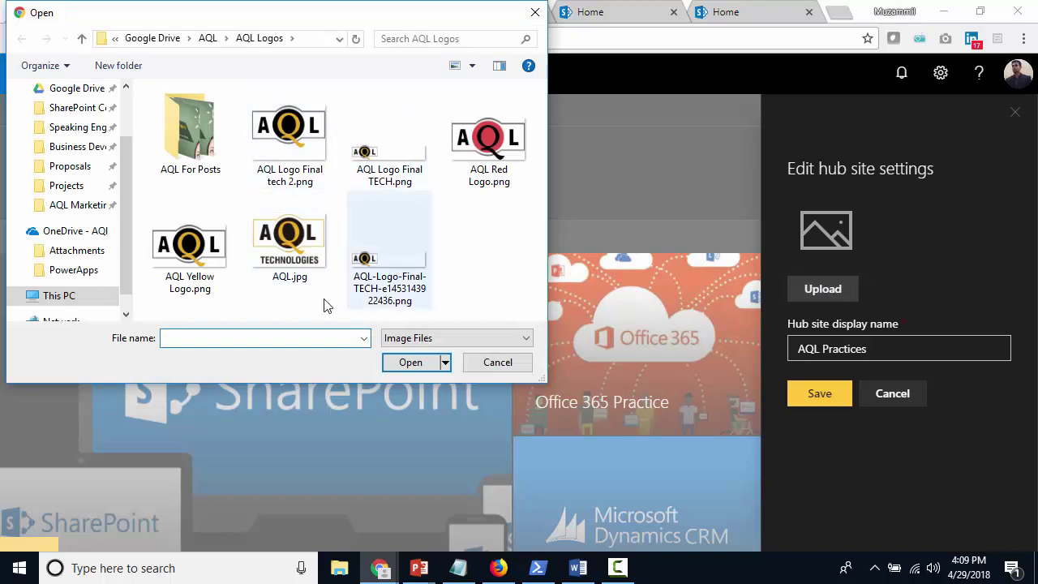
{"action": "double_click", "coordinate": [192, 254]}
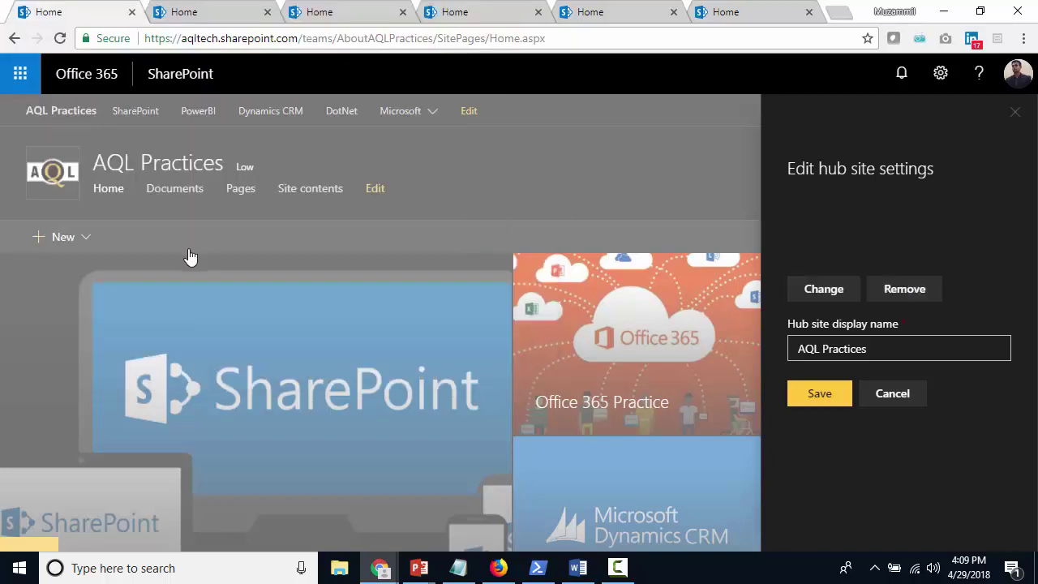
{"action": "left_click", "coordinate": [819, 393]}
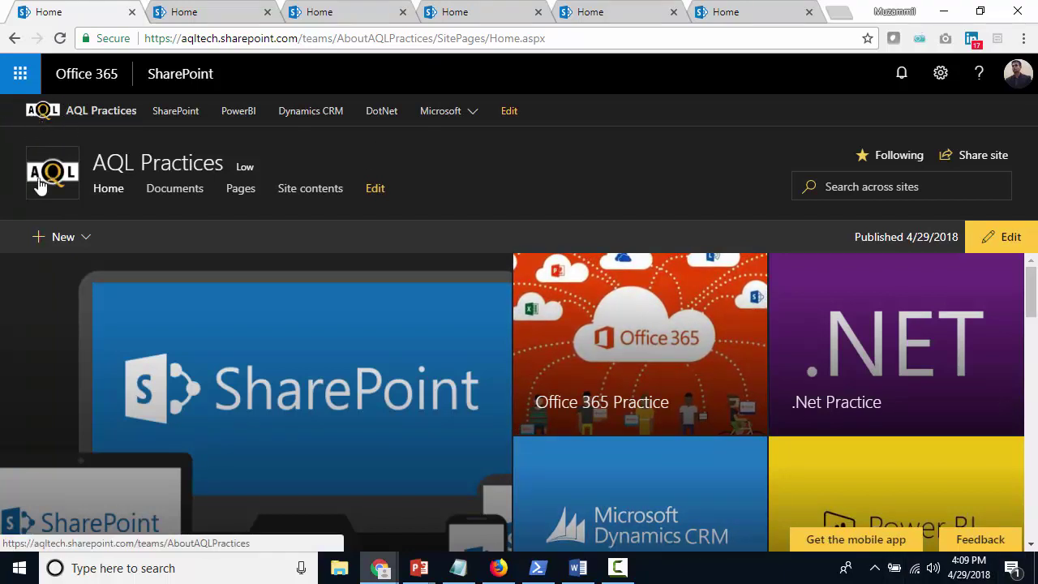
{"action": "left_click", "coordinate": [940, 73]}
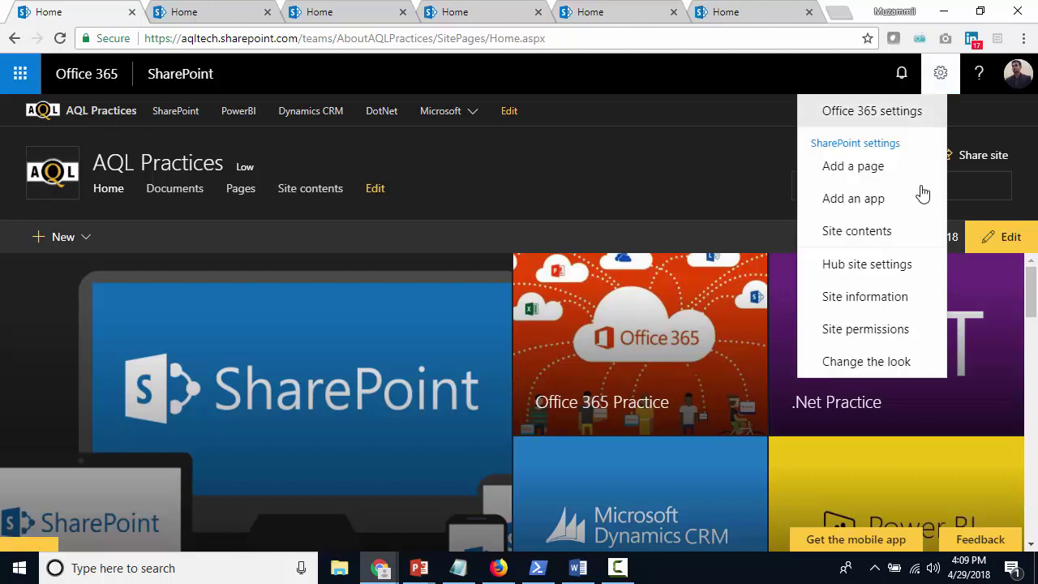
{"action": "left_click", "coordinate": [907, 300]}
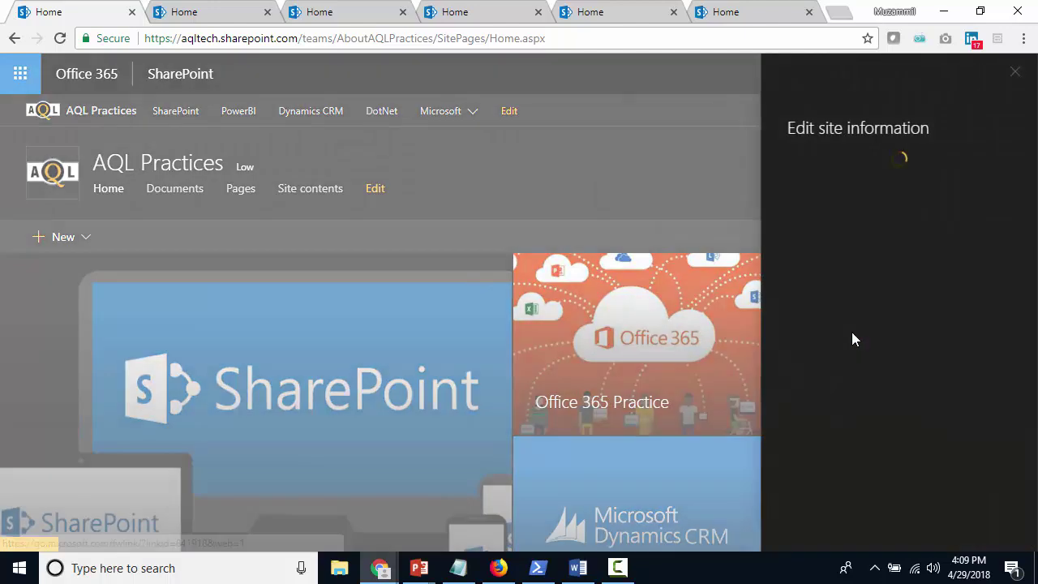
{"action": "left_click", "coordinate": [542, 176]}
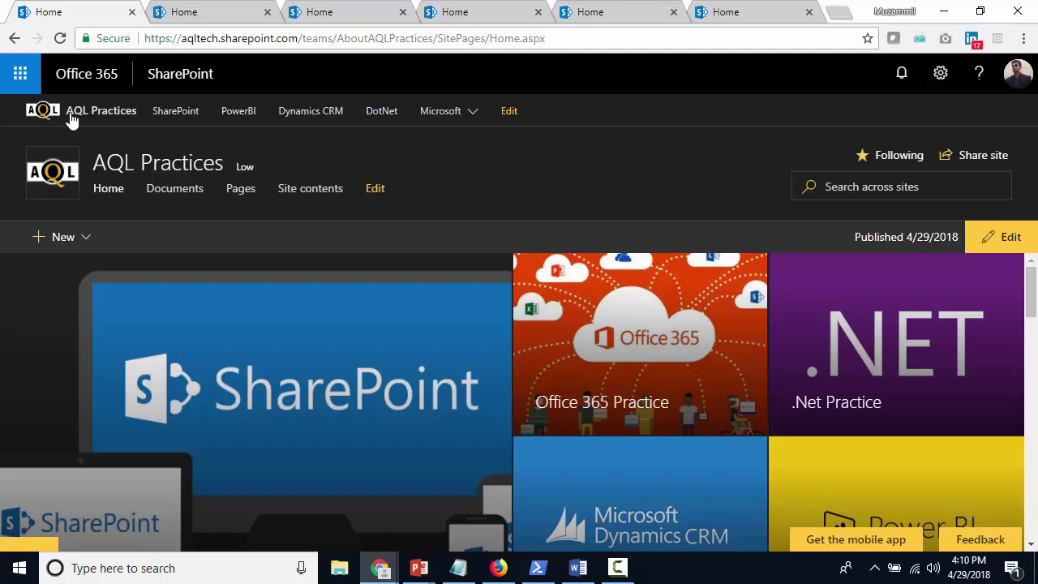
{"action": "left_click", "coordinate": [363, 21]}
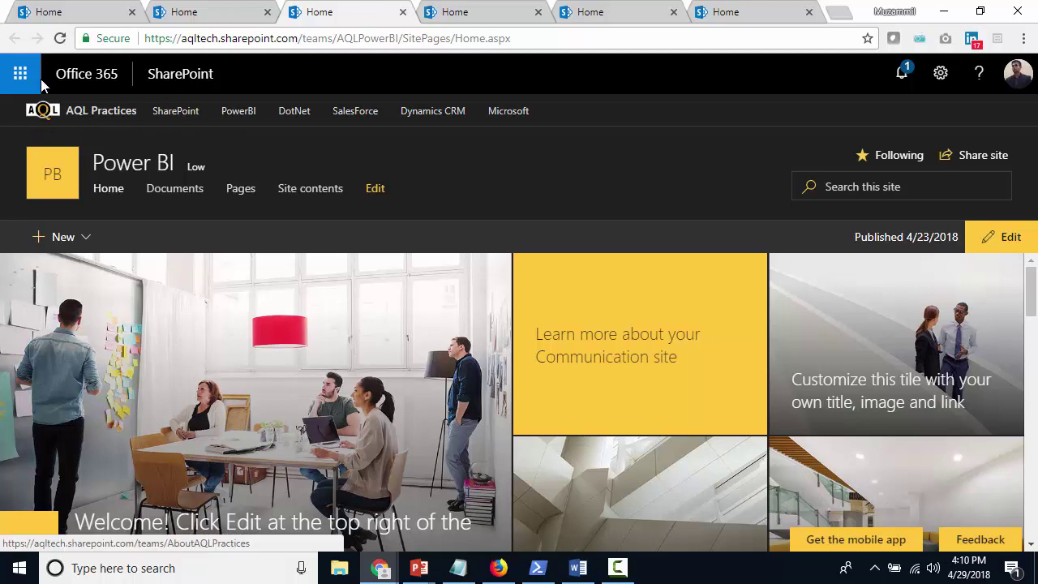
{"action": "left_click", "coordinate": [71, 11]}
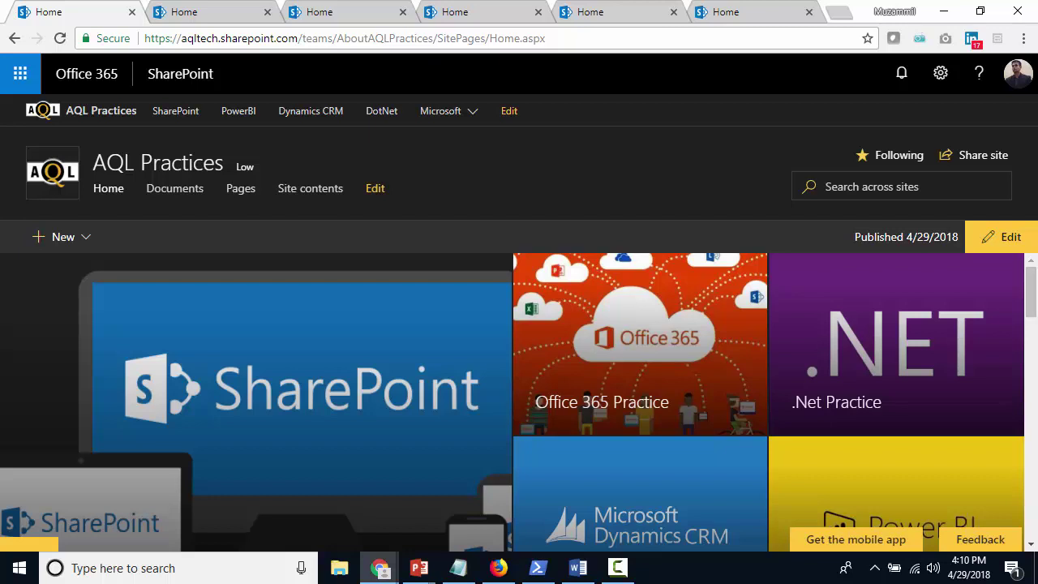
Return to the PowerPoint slideshow and advance to slide 9, the hub sites diagram
{"action": "key", "text": "alt+Tab"}
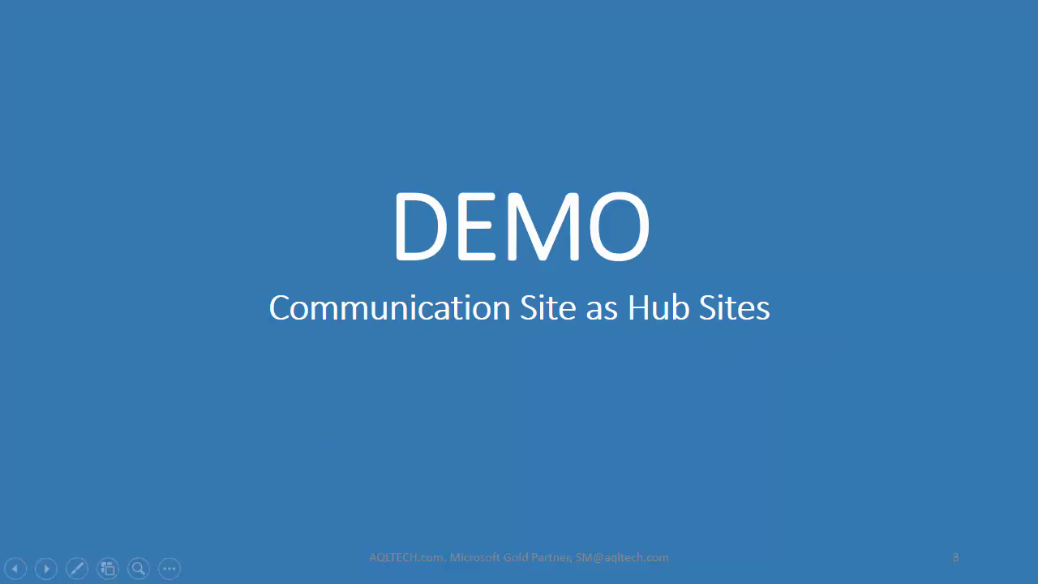
{"action": "key", "text": "ctrl+t"}
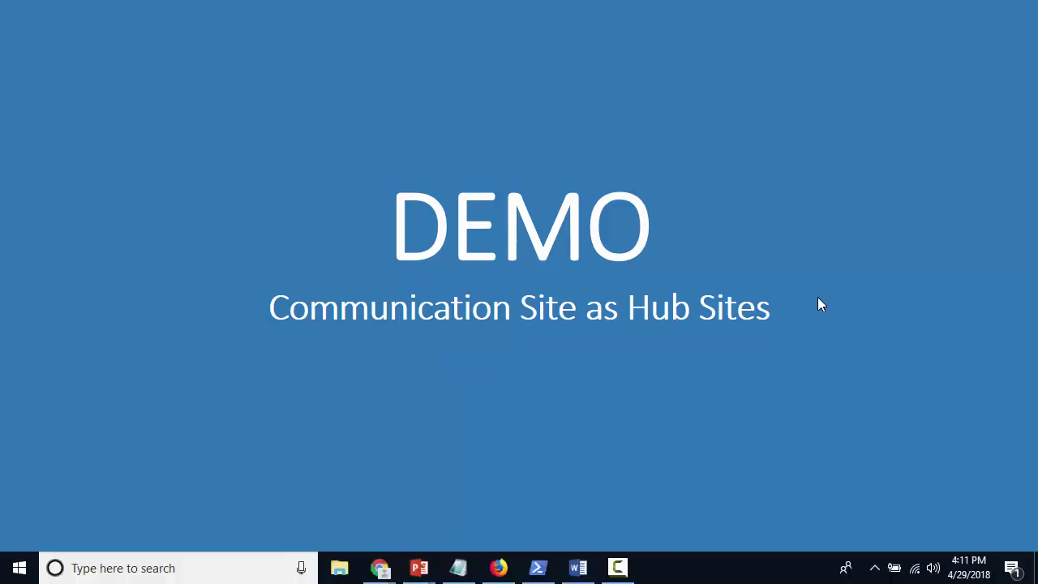
{"action": "mouse_move", "coordinate": [382, 572]}
{"action": "left_click", "coordinate": [73, 517]}
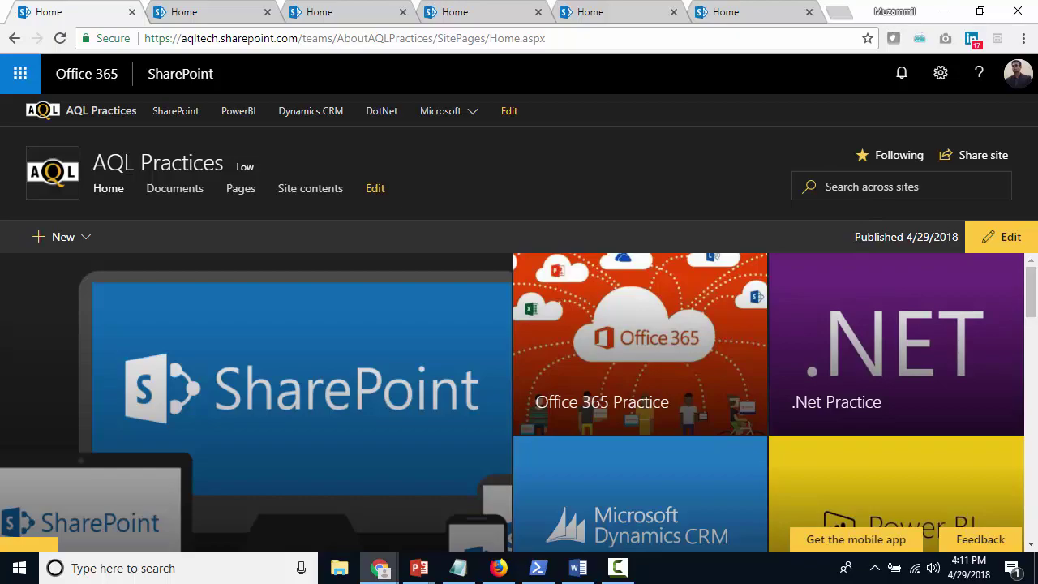
{"action": "key", "text": "alt+Tab"}
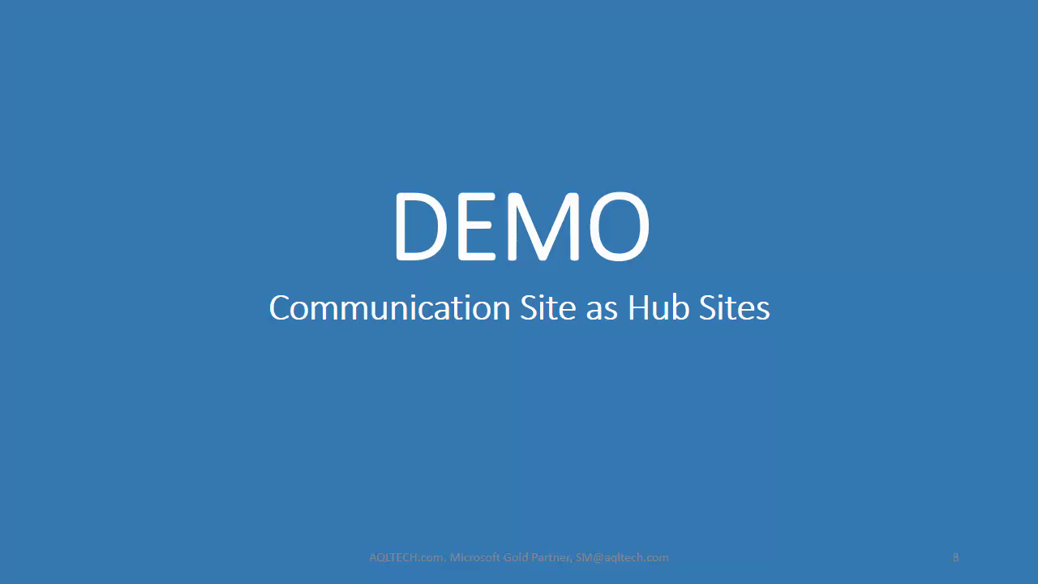
{"action": "left_click", "coordinate": [526, 390]}
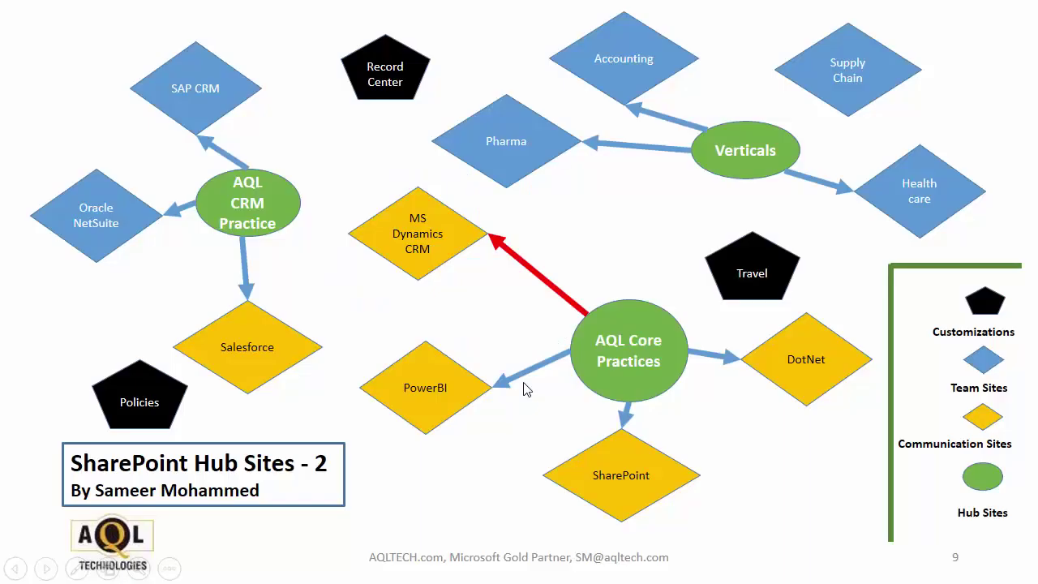
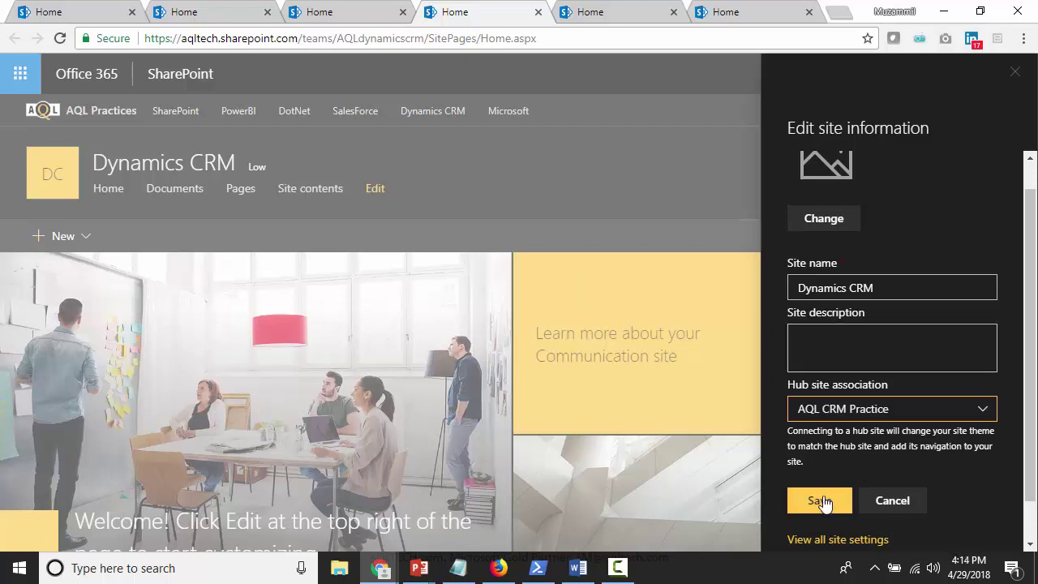
Pick AQL CRM Practice under Hub site association for the Dynamics CRM site and save
{"action": "mouse_move", "coordinate": [377, 574]}
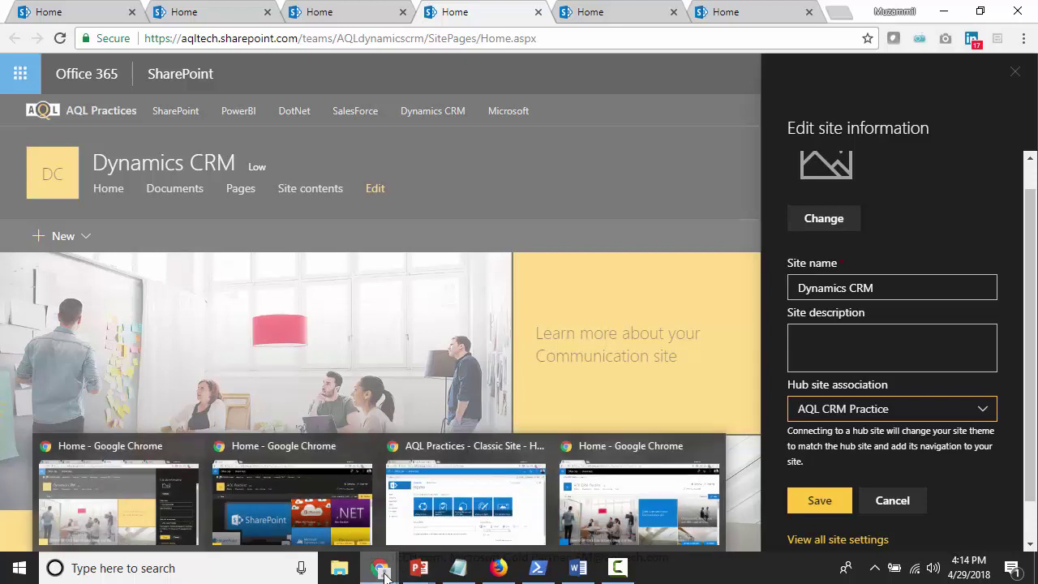
Reload the Dynamics CRM site to show the AQL CRM Practice hub navigation, then return to the slideshow
{"action": "left_click", "coordinate": [621, 497]}
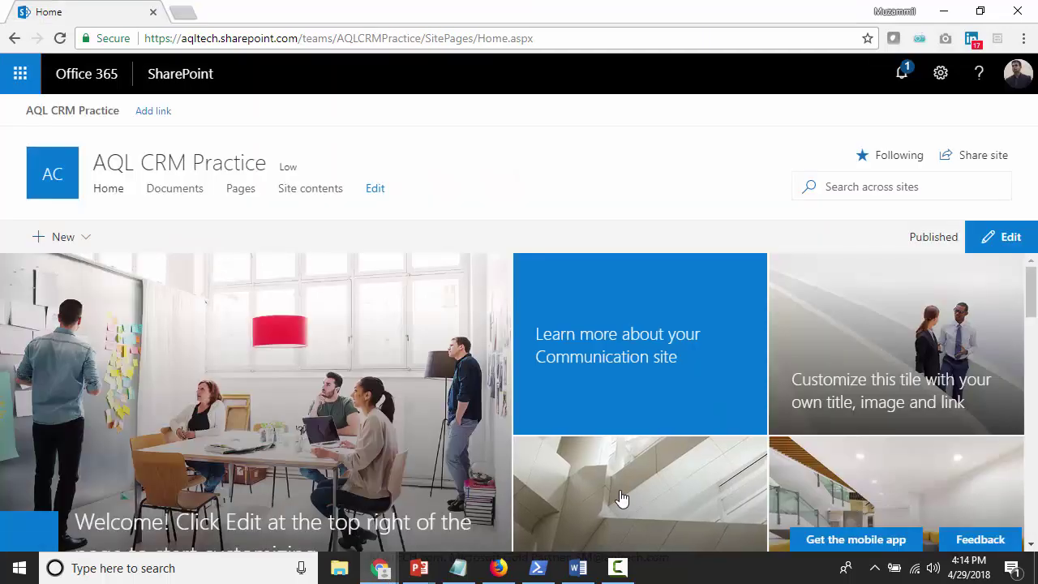
{"action": "double_click", "coordinate": [365, 39]}
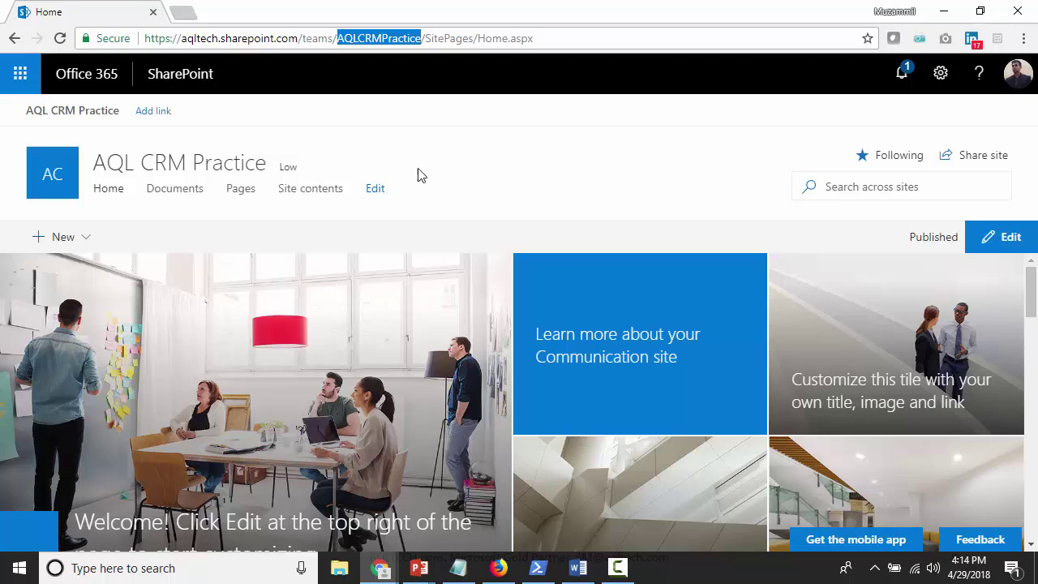
{"action": "key", "text": "alt+Tab"}
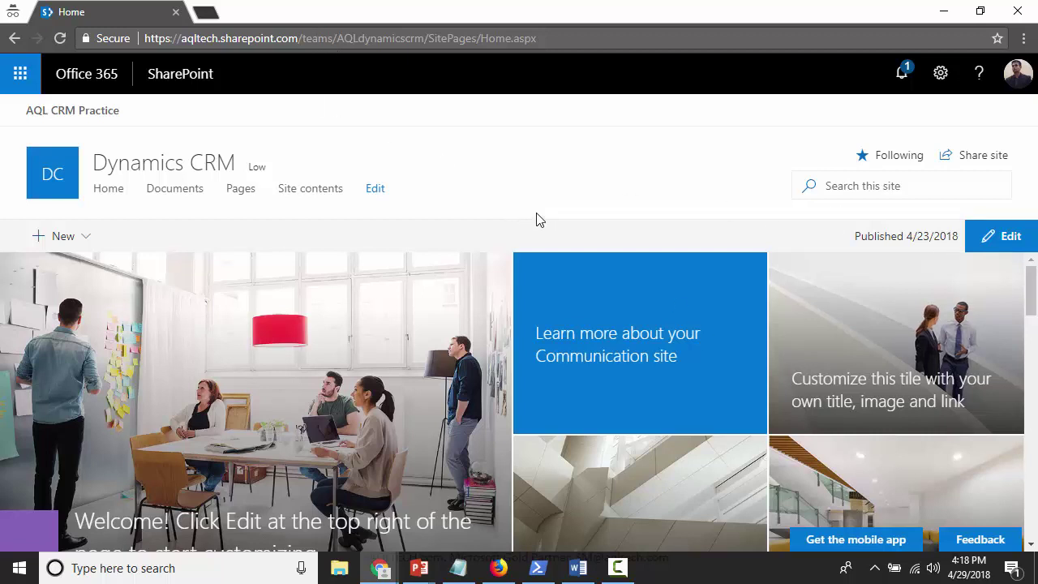
{"action": "key", "text": "alt+Tab"}
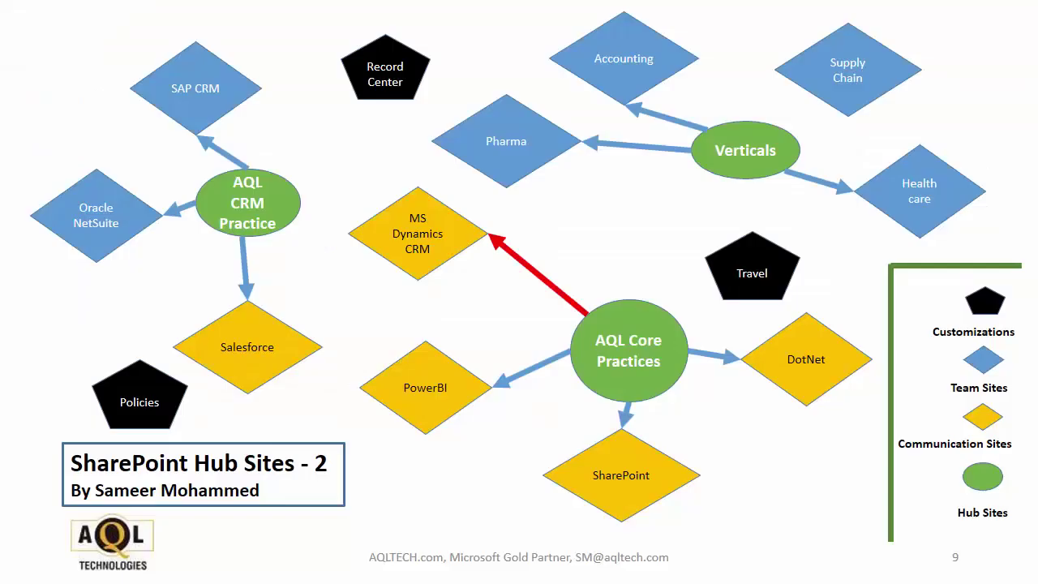
Compare slides 9 and 10, with MS Dynamics CRM under AQL Core Practices versus AQL CRM Practice
{"action": "left_click", "coordinate": [590, 328]}
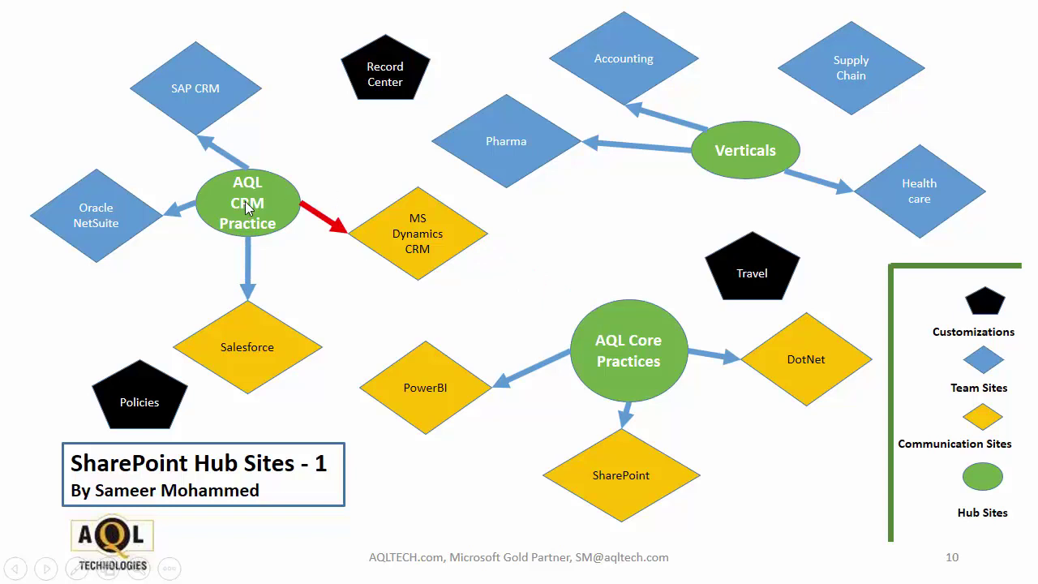
{"action": "key", "text": "Left"}
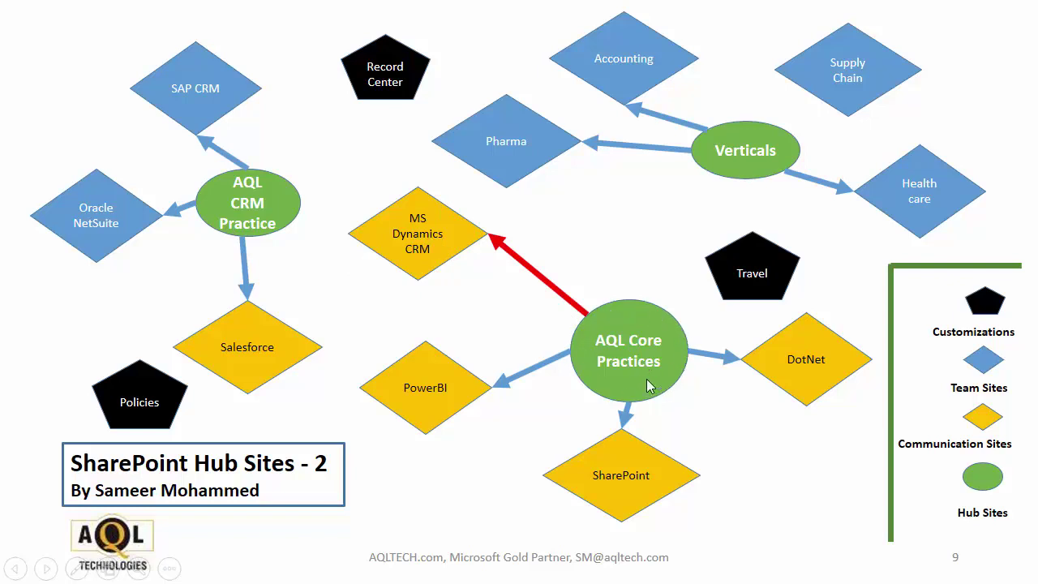
{"action": "left_click", "coordinate": [477, 326]}
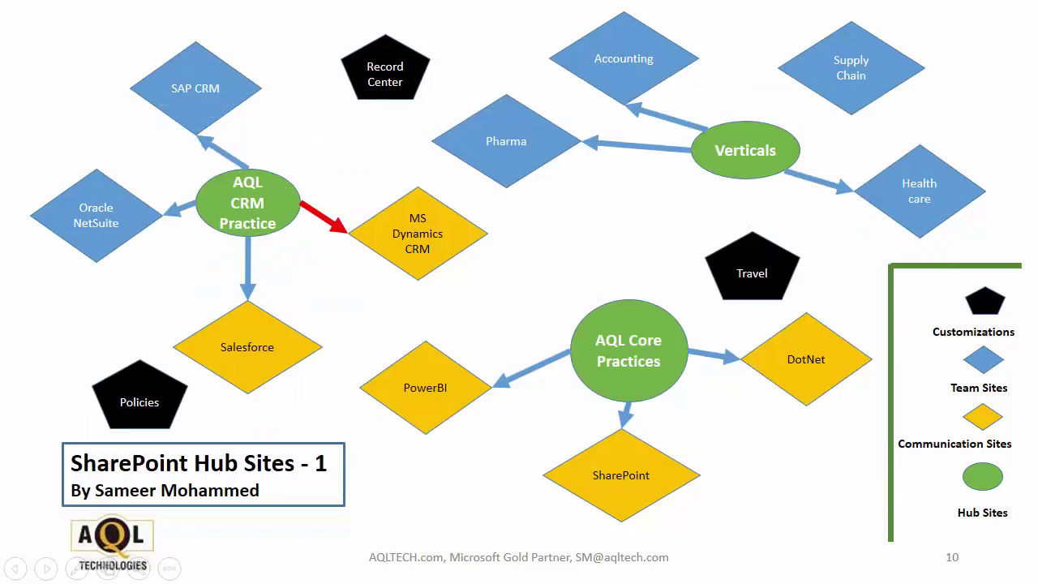
{"action": "key", "text": "alt+Tab"}
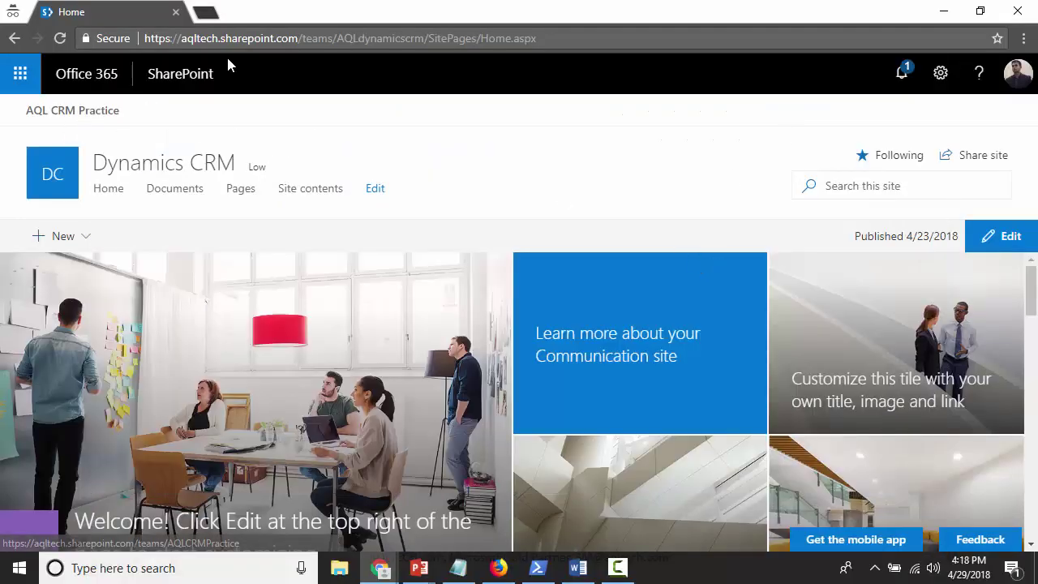
Reload the AQL CRM Practice hub home page, then bring up the classic AQL Practices site
{"action": "key", "text": "alt+Tab"}
{"action": "key", "text": "alt+Tab"}
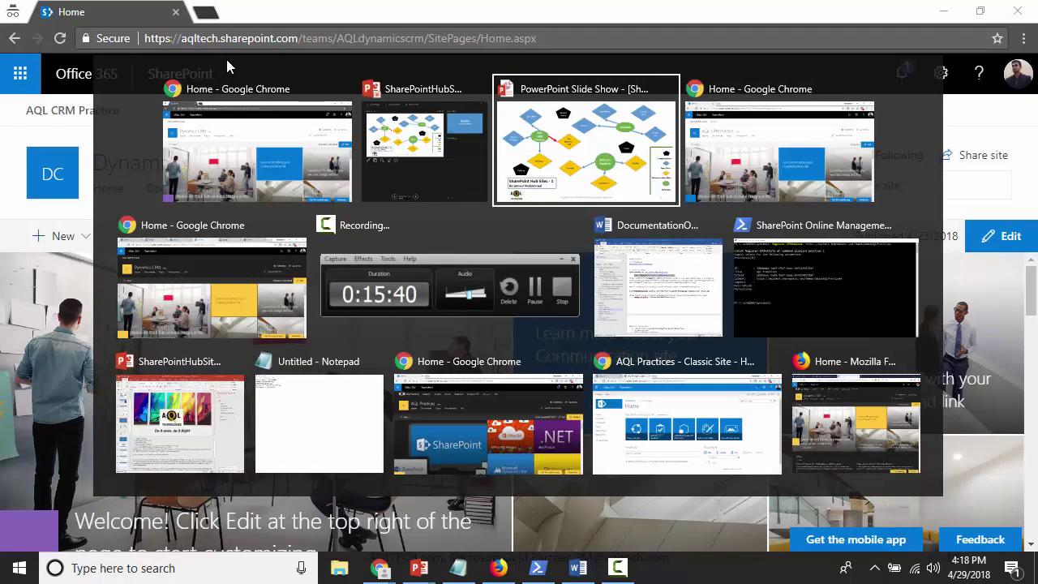
{"action": "key", "text": "alt+shift+Tab"}
{"action": "key", "text": "alt+shift+Tab"}
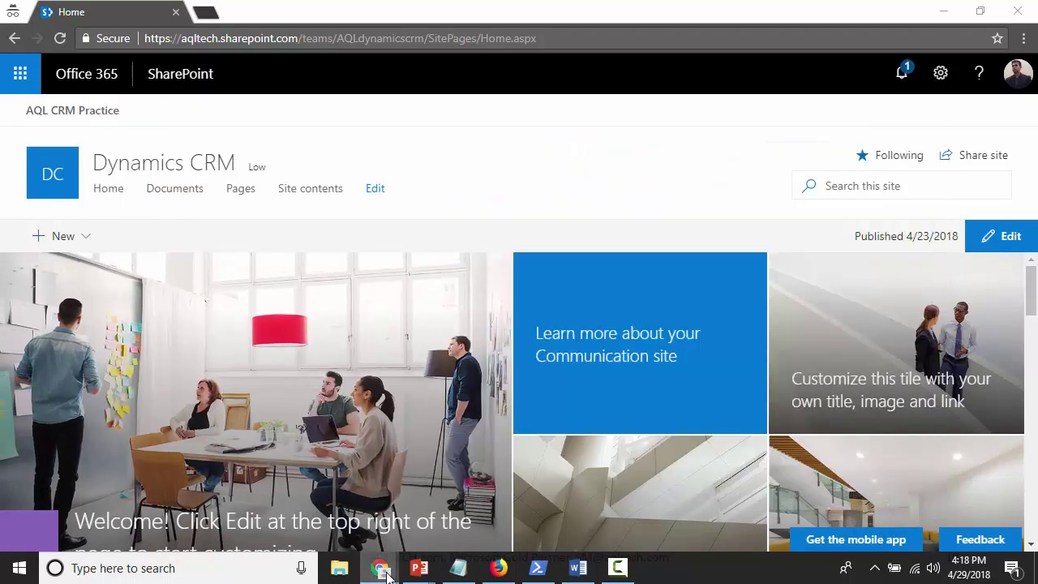
{"action": "mouse_move", "coordinate": [380, 568]}
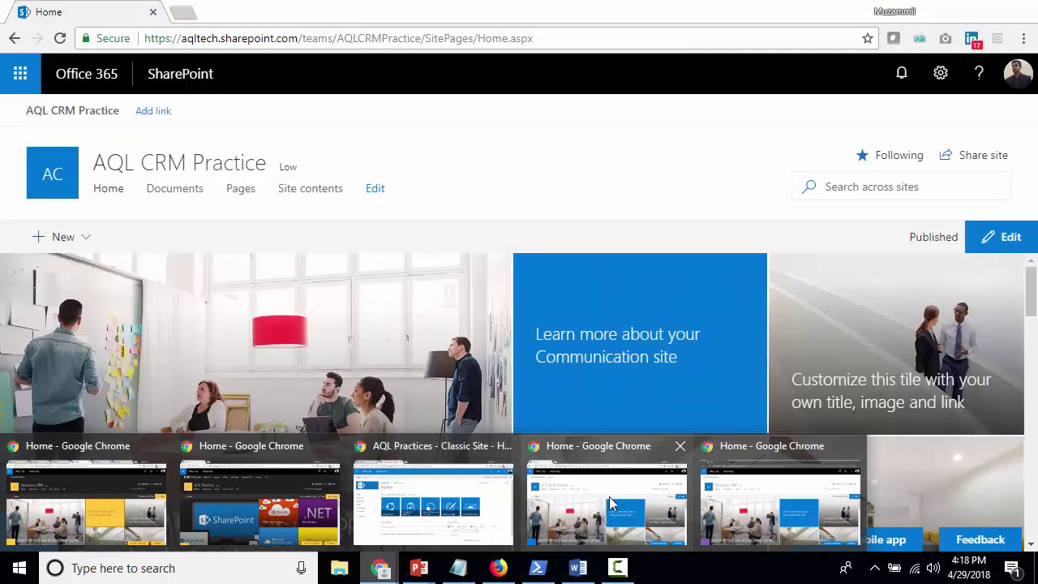
{"action": "left_click", "coordinate": [609, 496]}
{"action": "left_click", "coordinate": [337, 38]}
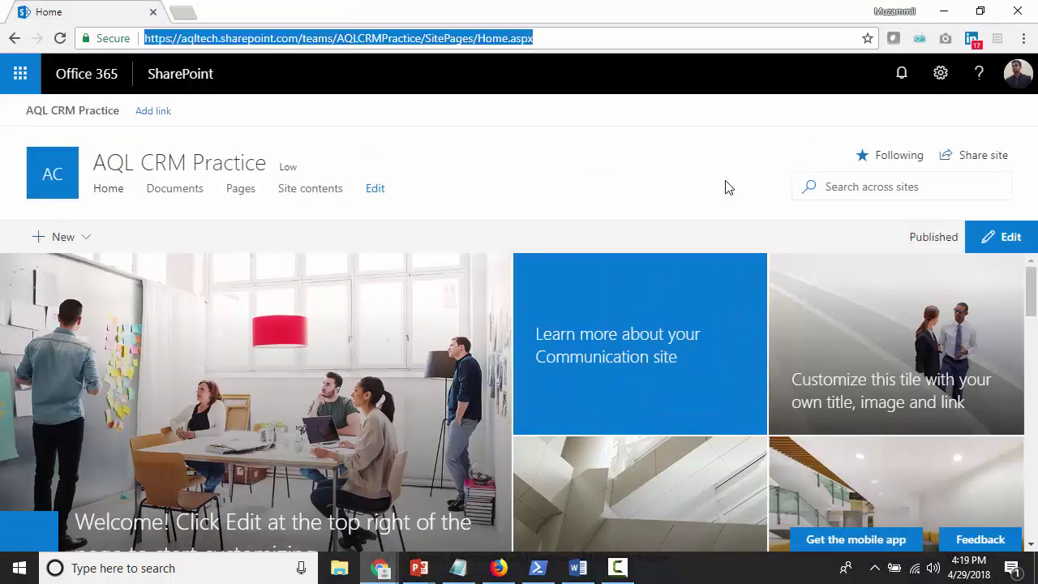
{"action": "key", "text": "Return"}
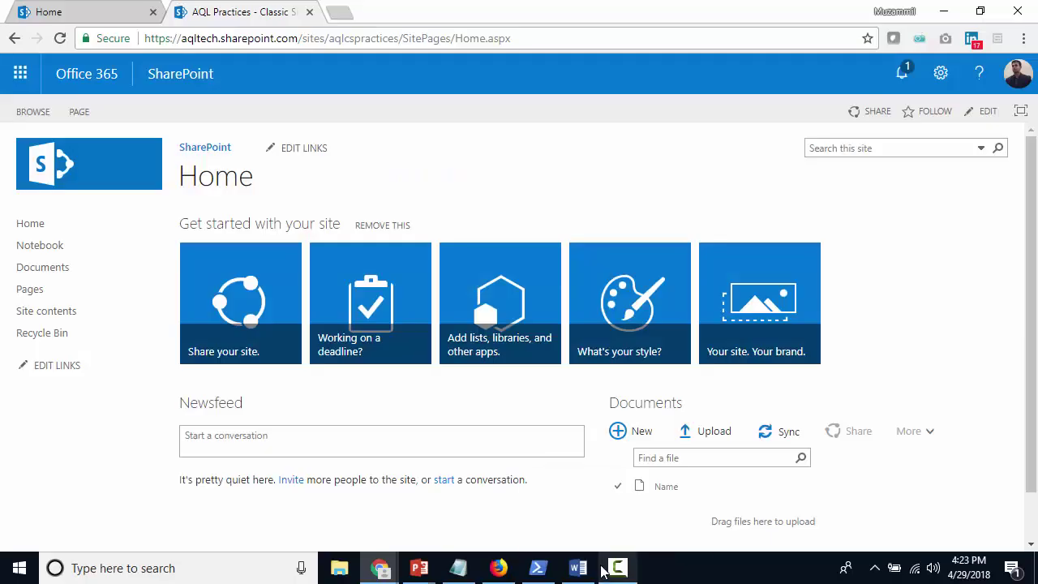
{"action": "mouse_move", "coordinate": [606, 568]}
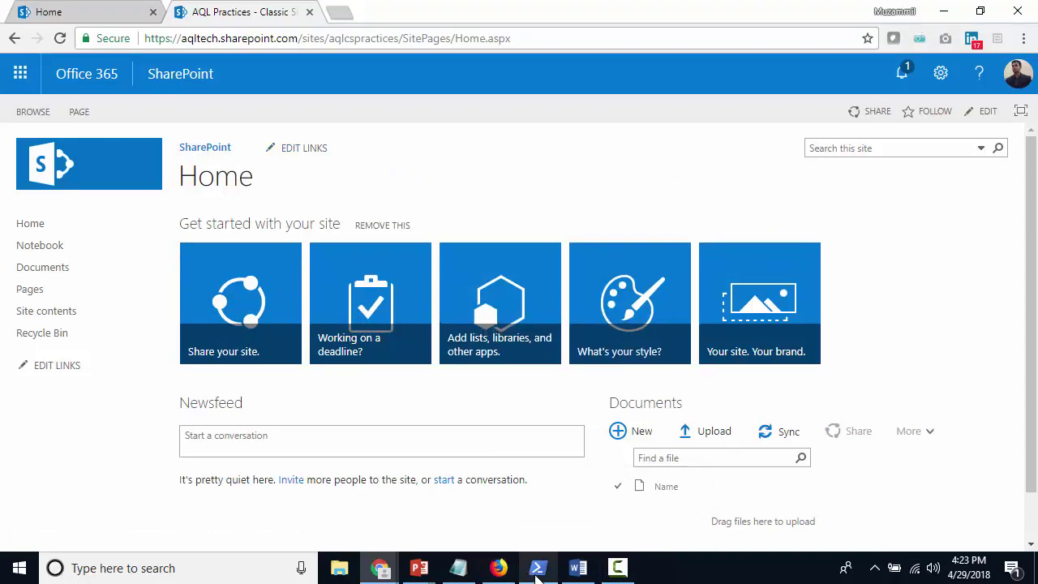
Run Register-SPOHubSite for the aqlcspractices classic site, which reports it is already a HubSite
{"action": "left_click", "coordinate": [538, 568]}
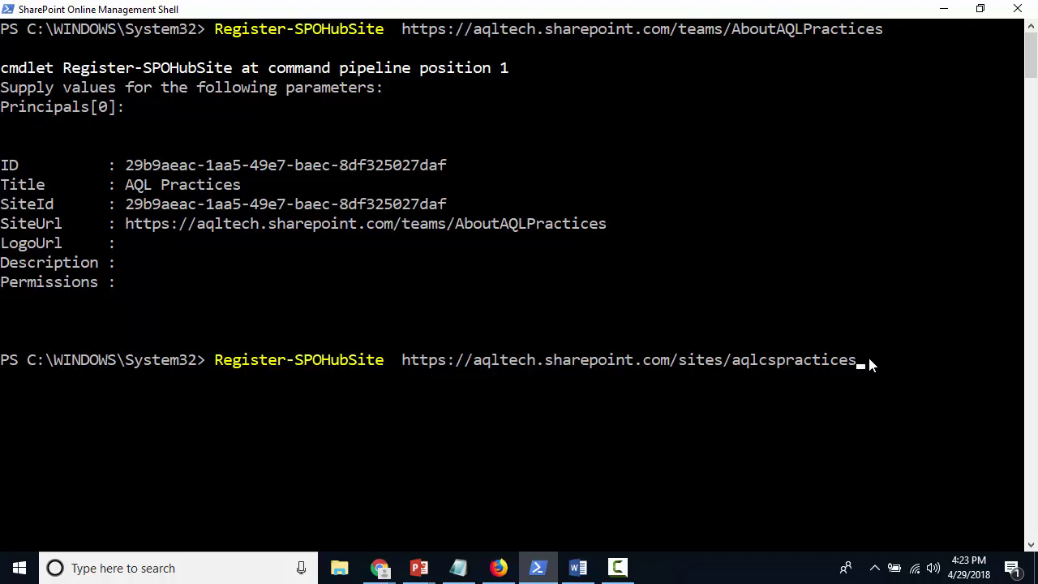
{"action": "key", "text": "Return"}
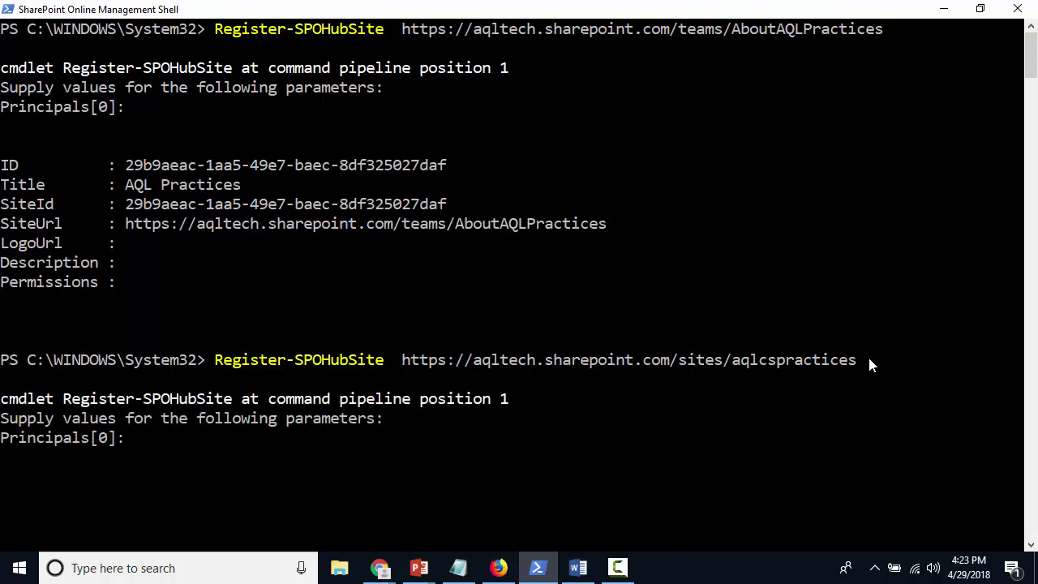
{"action": "key", "text": "Return"}
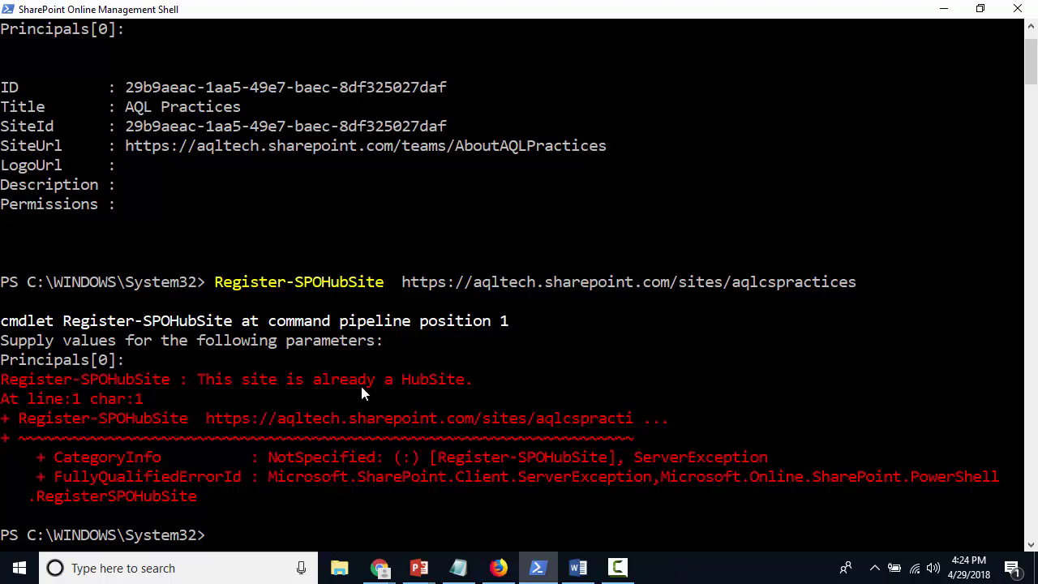
{"action": "key", "text": "alt+Tab"}
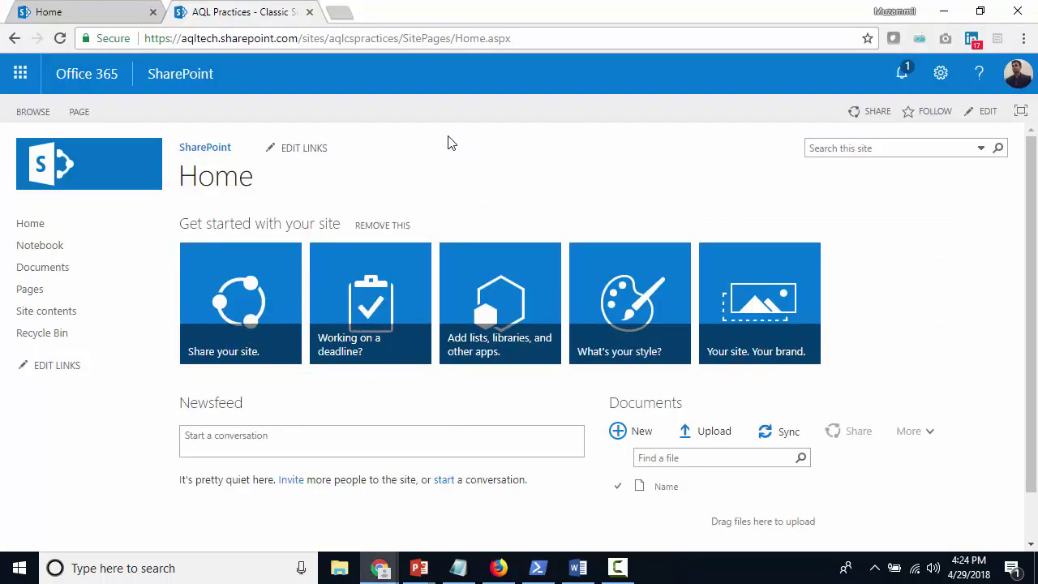
Reload the classic AQL Practices home page and bring up its settings gear menu
{"action": "left_click", "coordinate": [418, 39]}
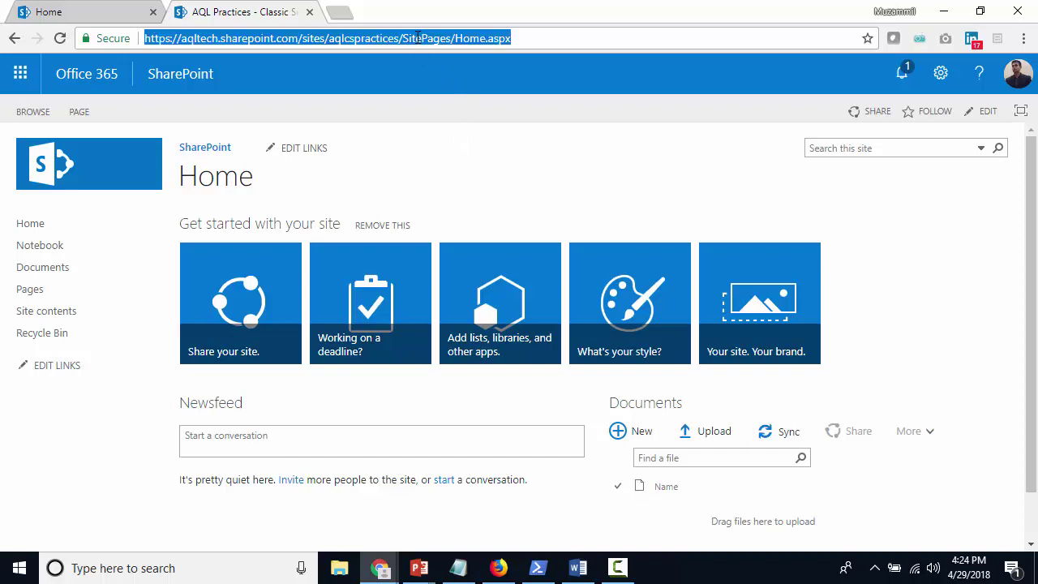
{"action": "key", "text": "Return"}
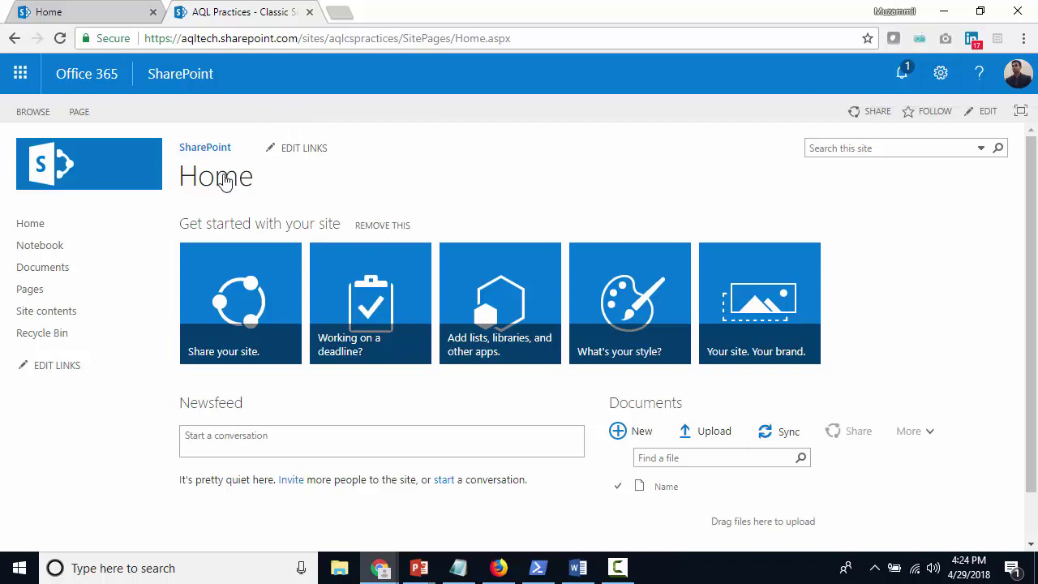
{"action": "left_click", "coordinate": [941, 75]}
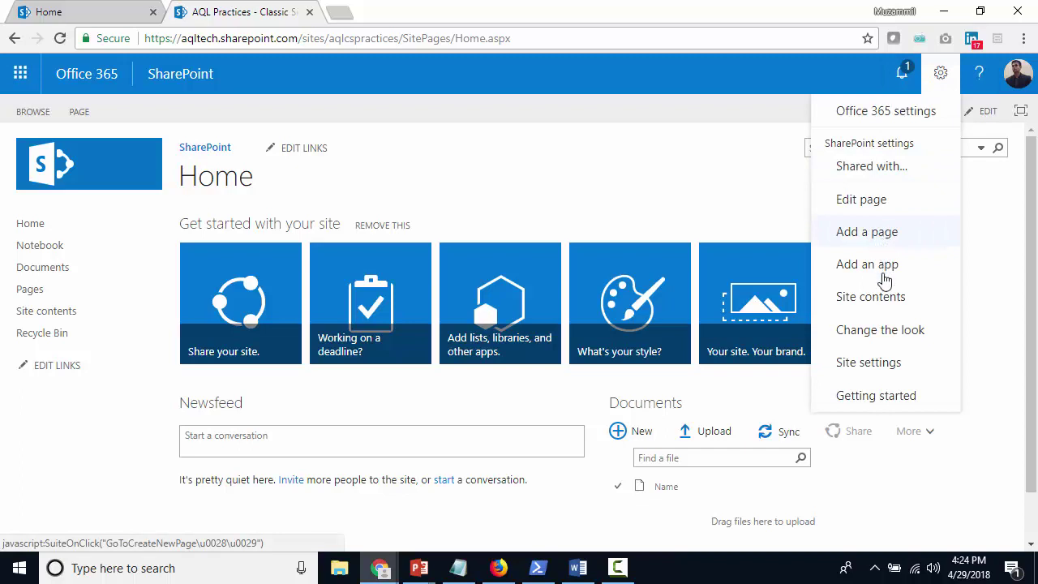
In Site Pages, make My Classic Site's Modern Home Page the homepage, then reload the site home
{"action": "left_click", "coordinate": [886, 299]}
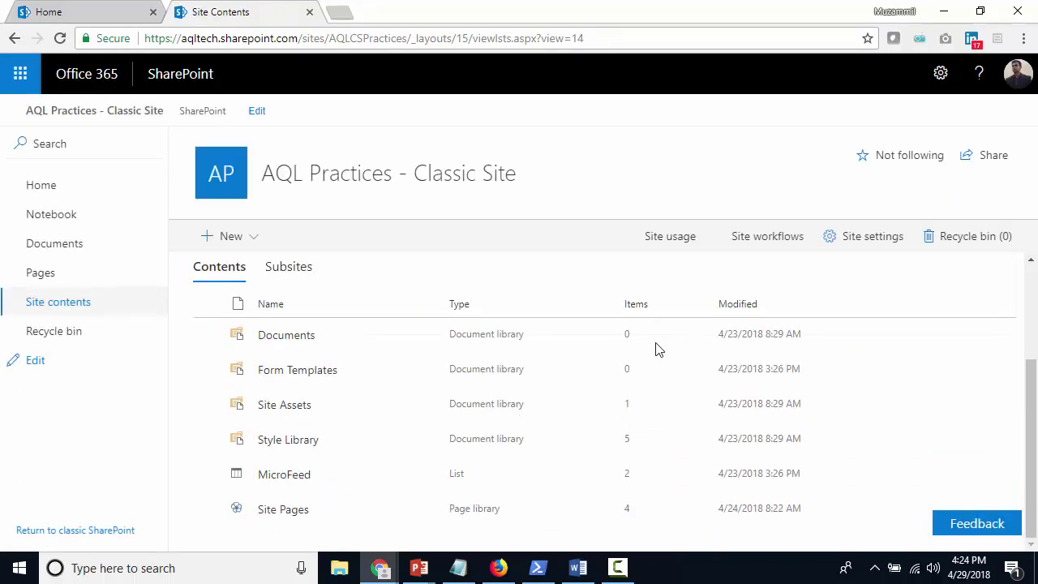
{"action": "left_click", "coordinate": [278, 509]}
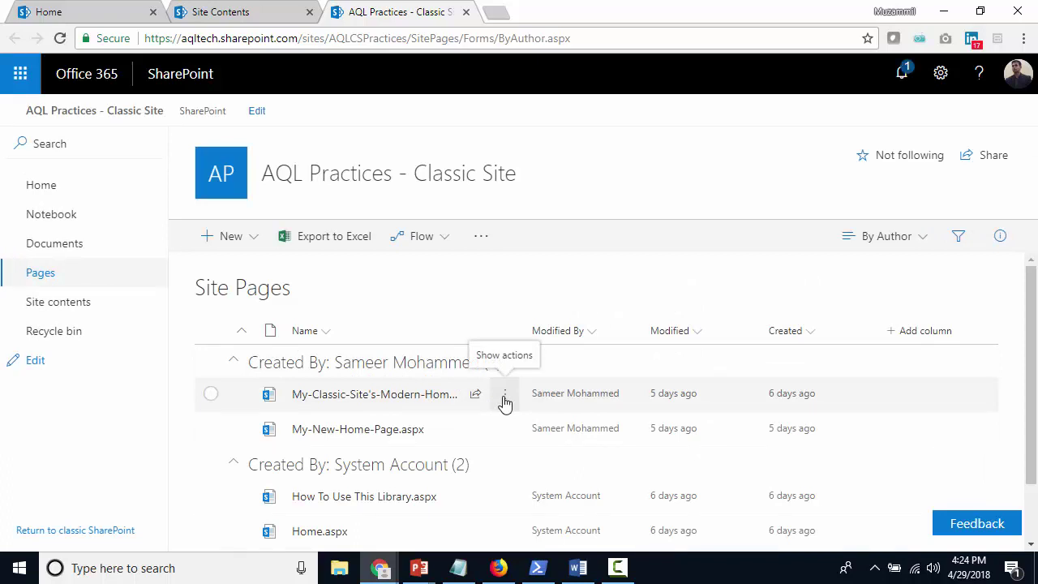
{"action": "left_click", "coordinate": [504, 398]}
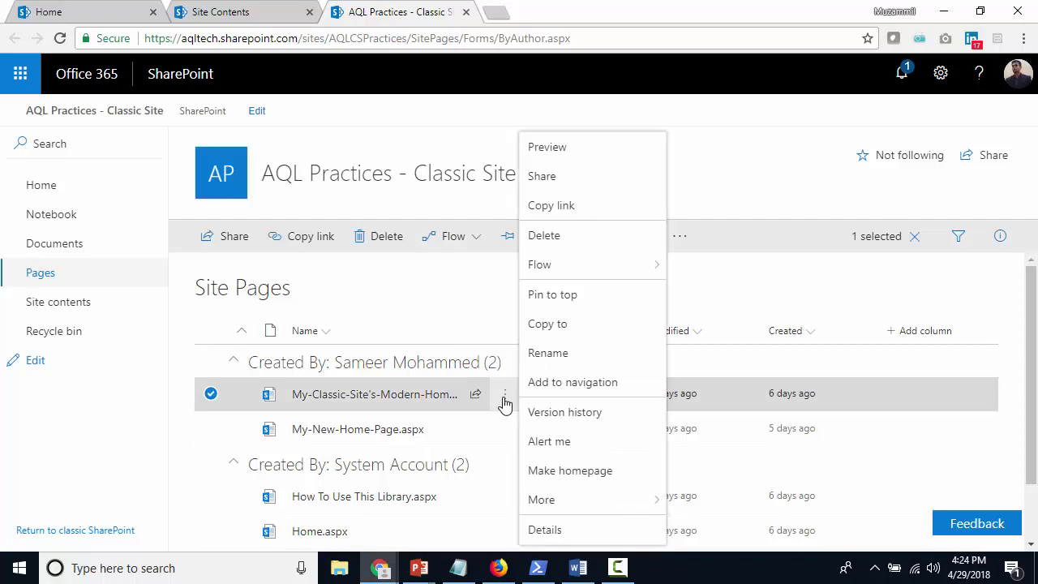
{"action": "left_click", "coordinate": [582, 474]}
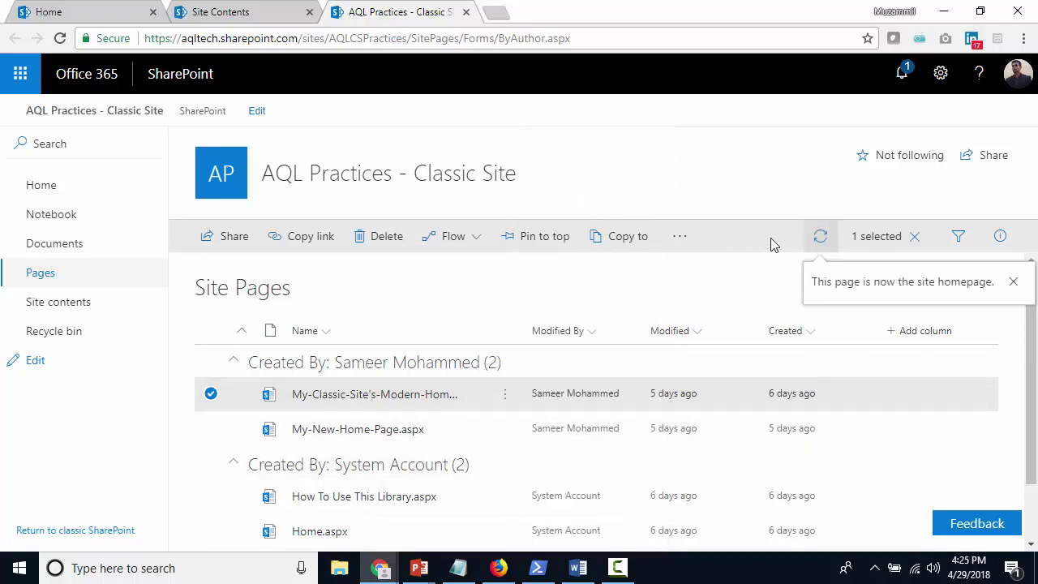
{"action": "left_click", "coordinate": [230, 177]}
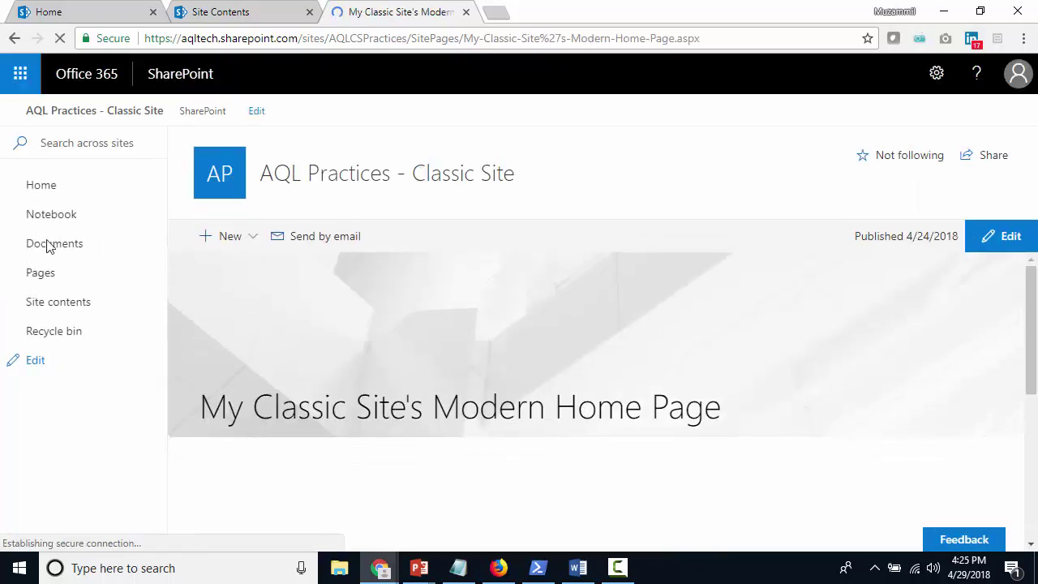
{"action": "left_click", "coordinate": [43, 193]}
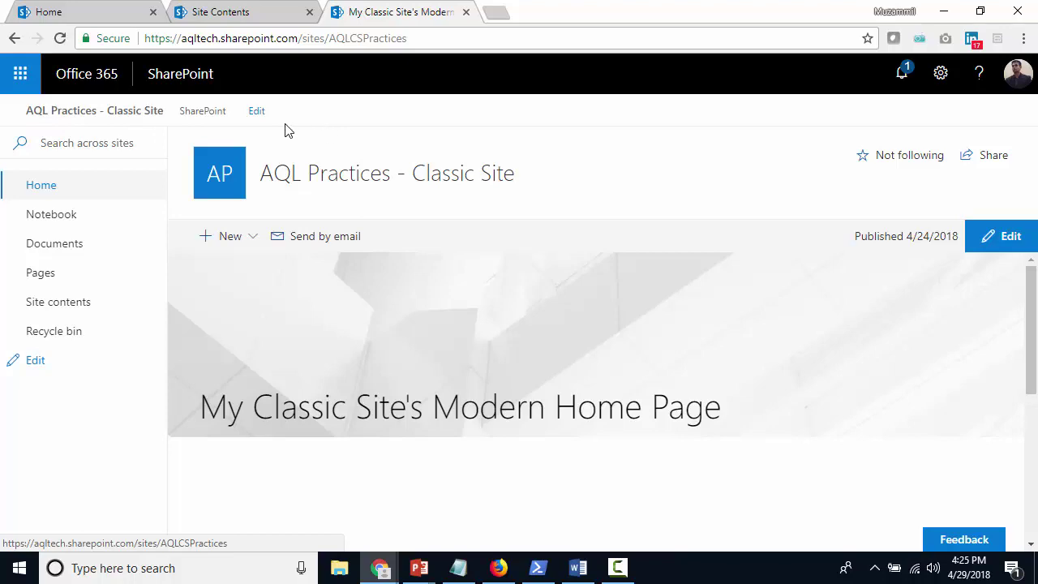
Set the SalesForce site's hub association to AQL Practices - Classic Site and save
{"action": "mouse_move", "coordinate": [379, 568]}
{"action": "left_click", "coordinate": [208, 487]}
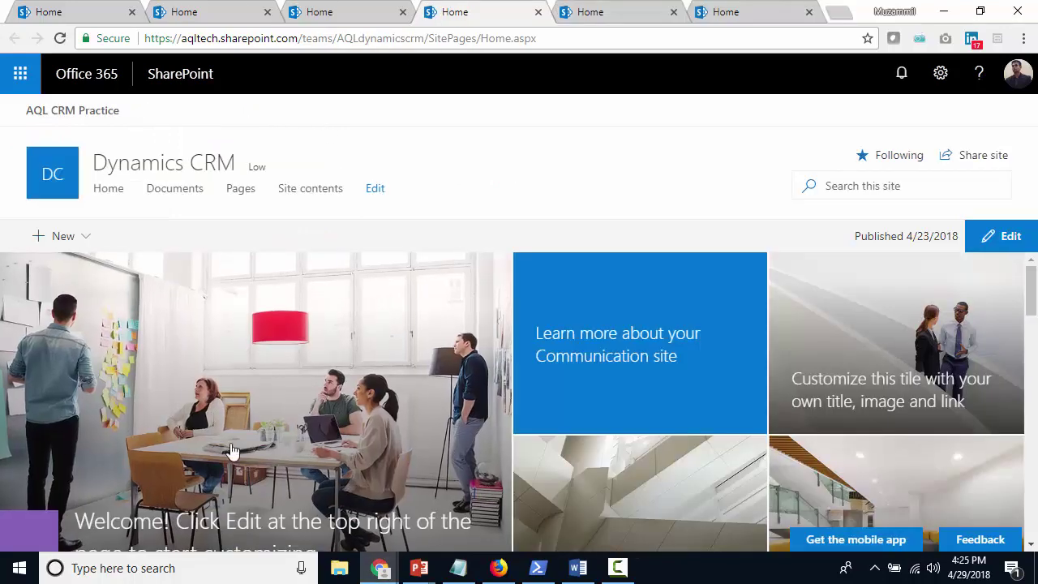
{"action": "left_click", "coordinate": [754, 12]}
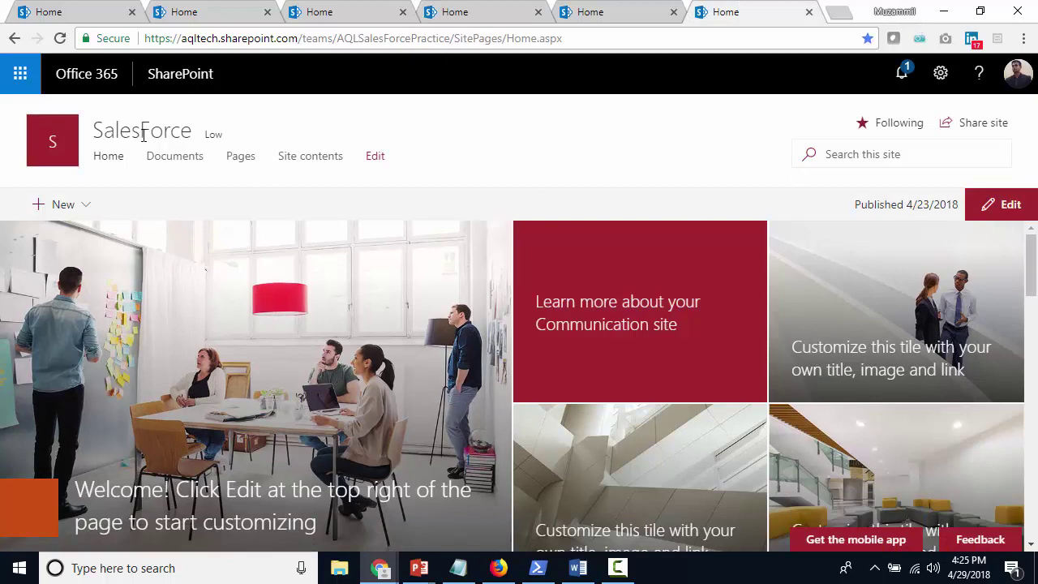
{"action": "left_click", "coordinate": [941, 73]}
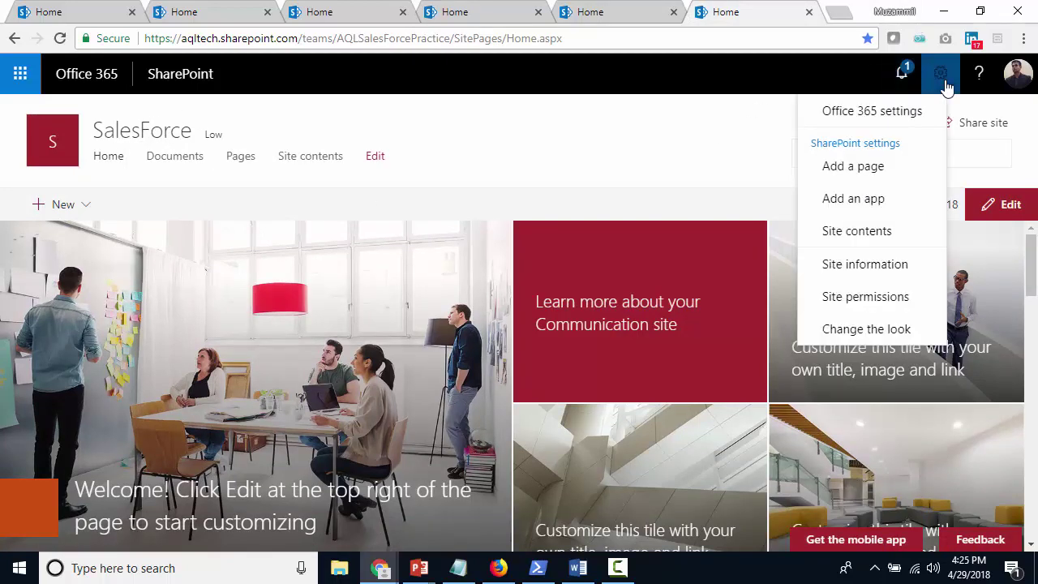
{"action": "left_click", "coordinate": [904, 263]}
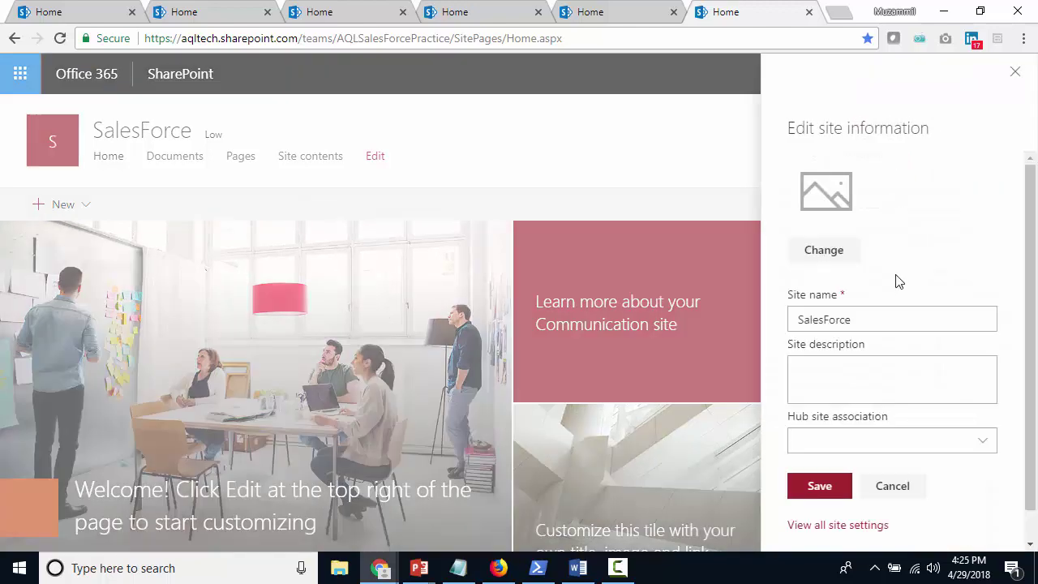
{"action": "left_click", "coordinate": [989, 445]}
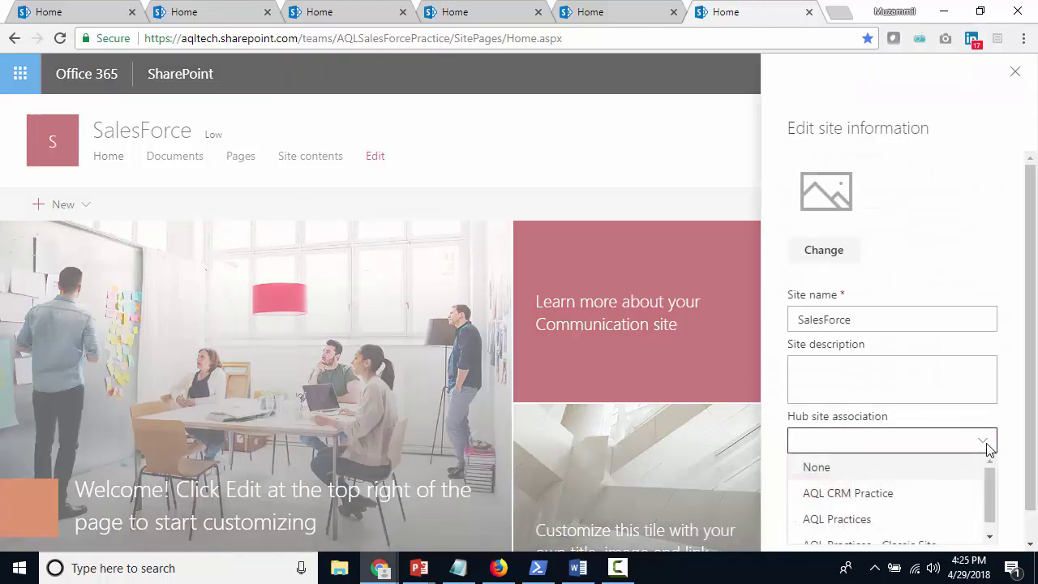
{"action": "scroll", "coordinate": [984, 444], "scroll_direction": "down", "scroll_amount": 1}
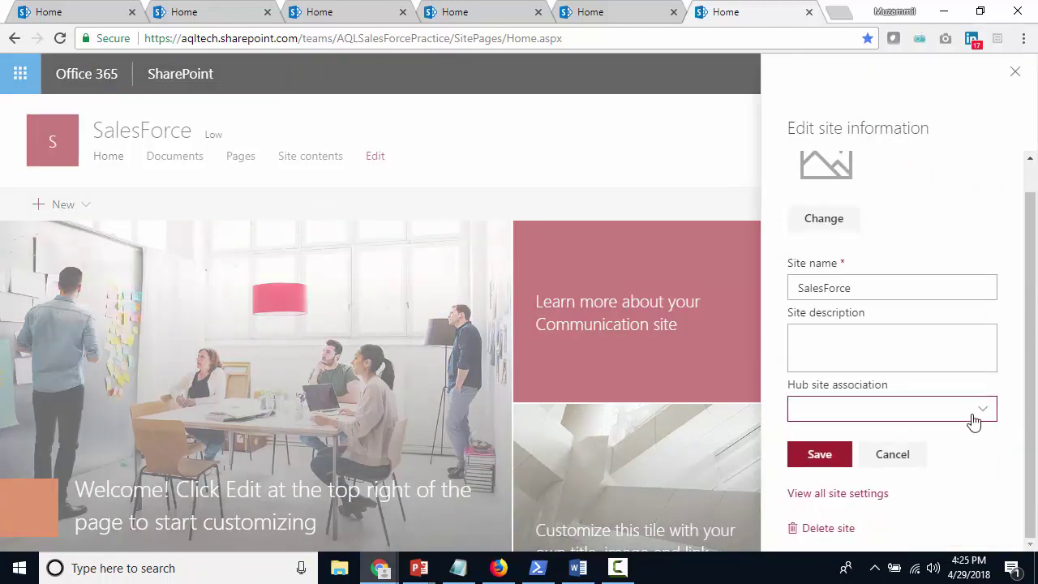
{"action": "left_click", "coordinate": [983, 413]}
{"action": "left_click", "coordinate": [900, 518]}
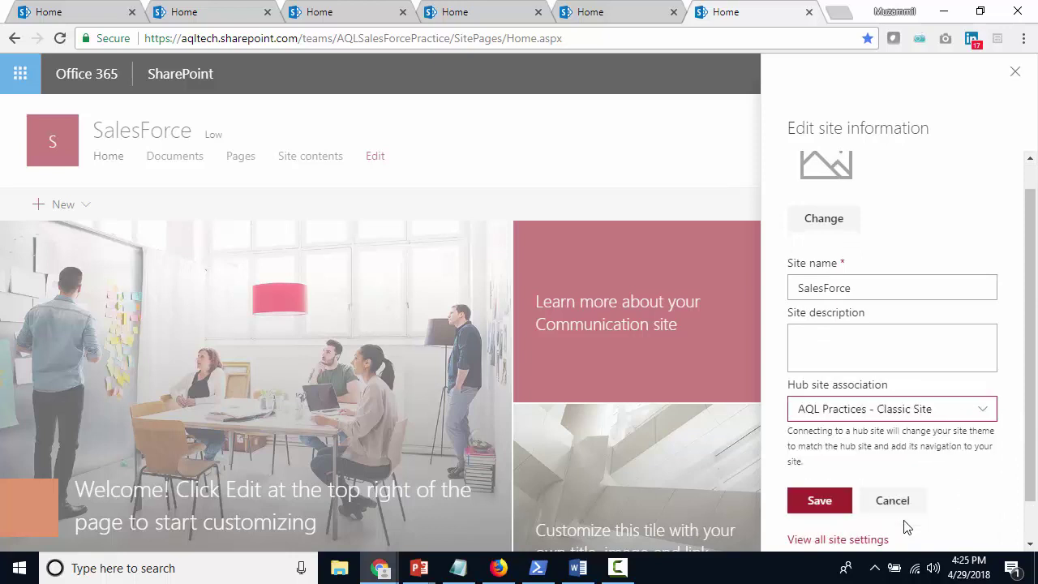
{"action": "left_click", "coordinate": [819, 503]}
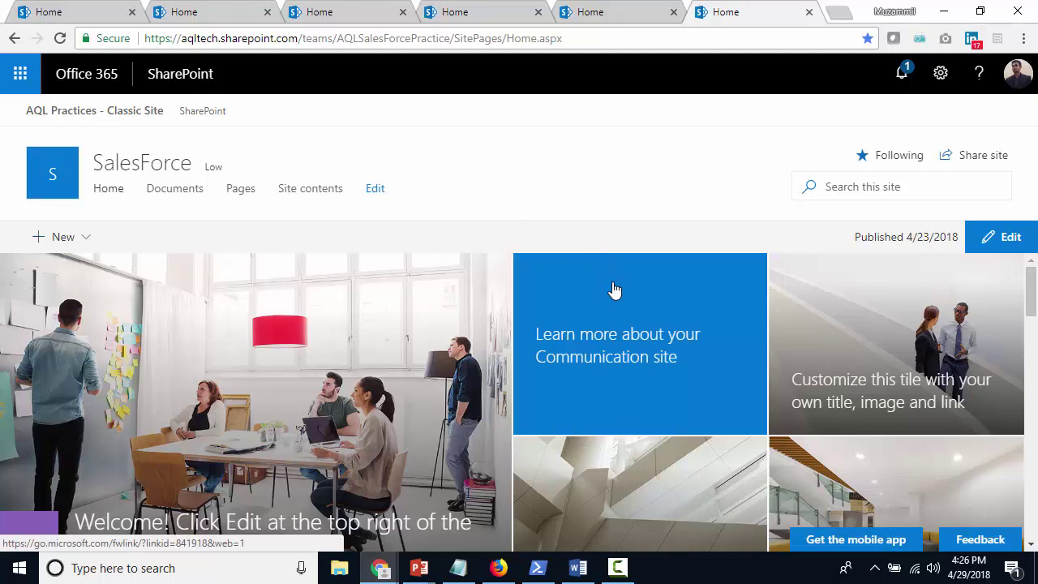
{"action": "left_click", "coordinate": [470, 16]}
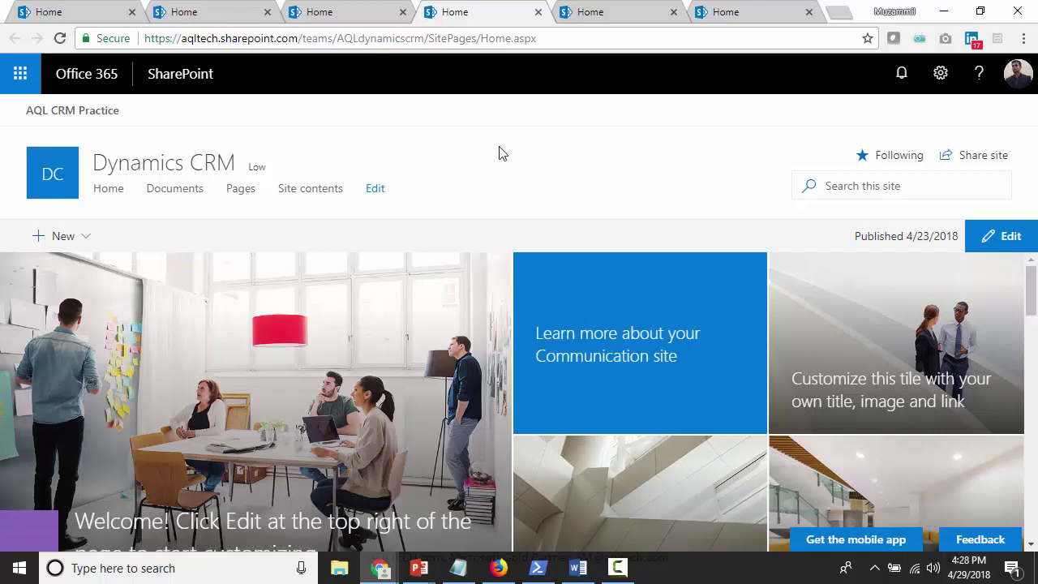
Change Dynamics CRM's hub association from AQL CRM Practice to AQL Practices and save
{"action": "left_click", "coordinate": [941, 73]}
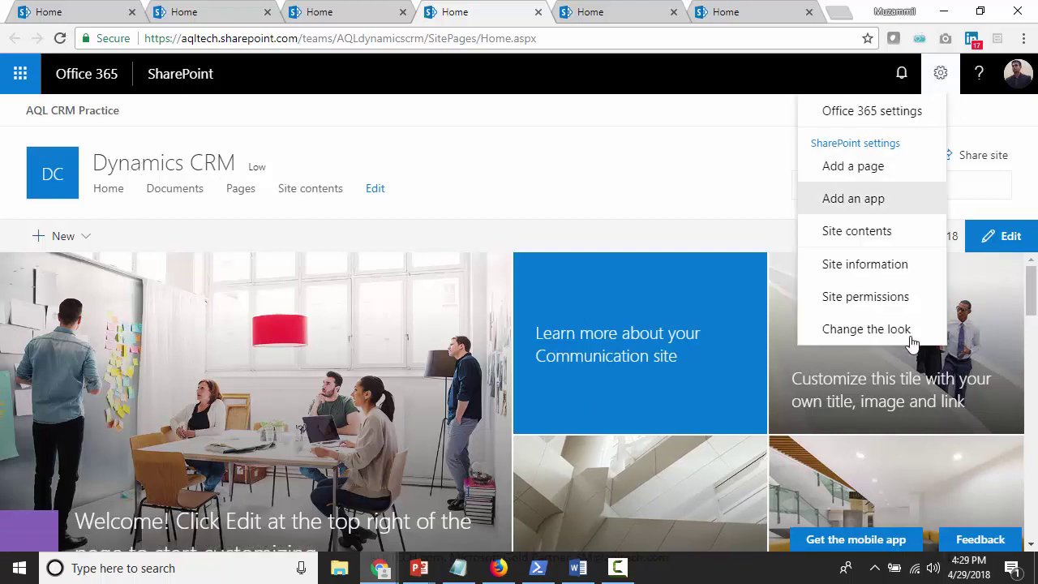
{"action": "left_click", "coordinate": [889, 267]}
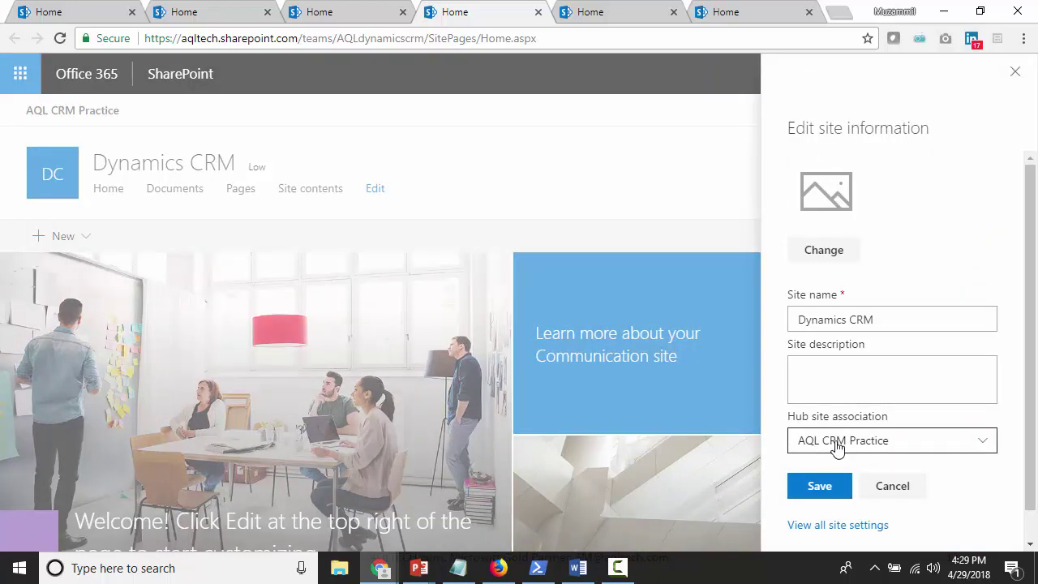
{"action": "left_click", "coordinate": [881, 443]}
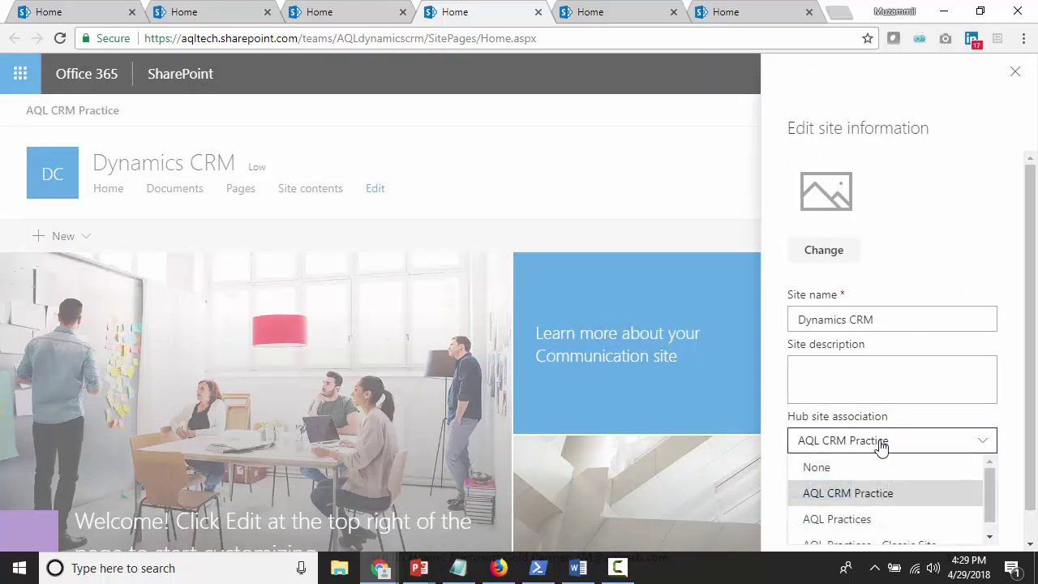
{"action": "left_click", "coordinate": [850, 521]}
{"action": "left_click", "coordinate": [817, 534]}
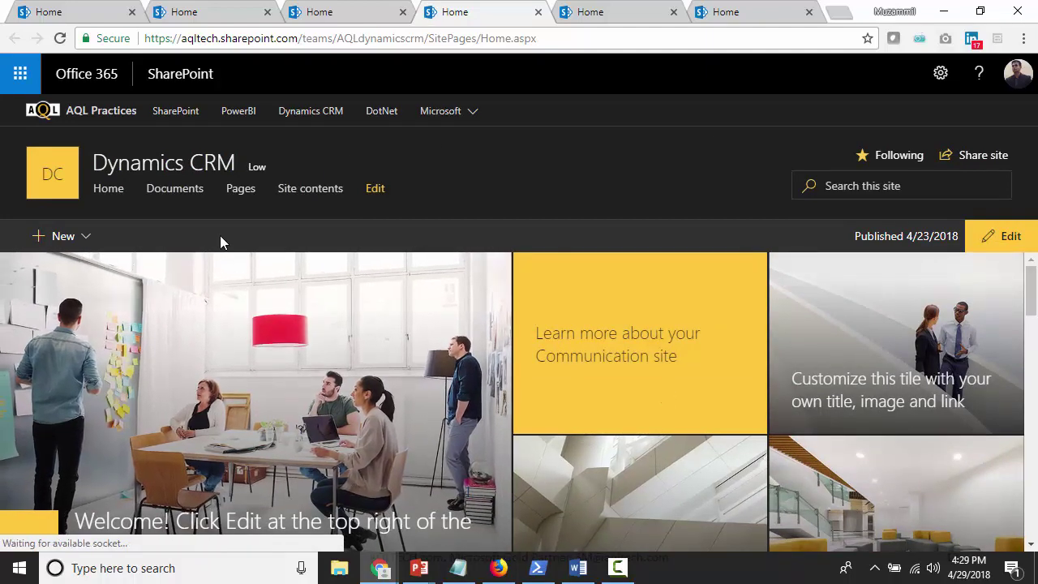
{"action": "left_click", "coordinate": [114, 119]}
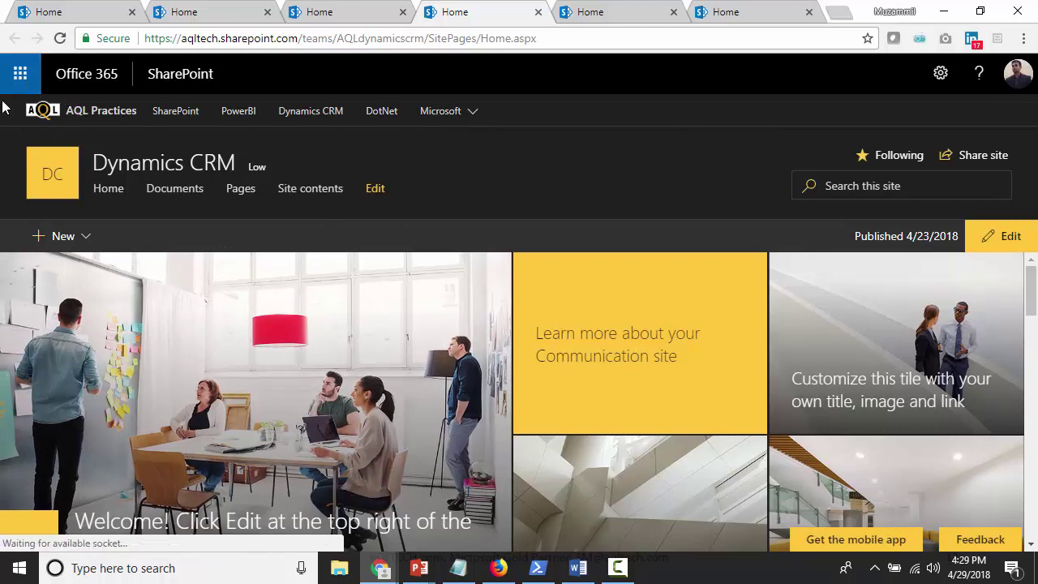
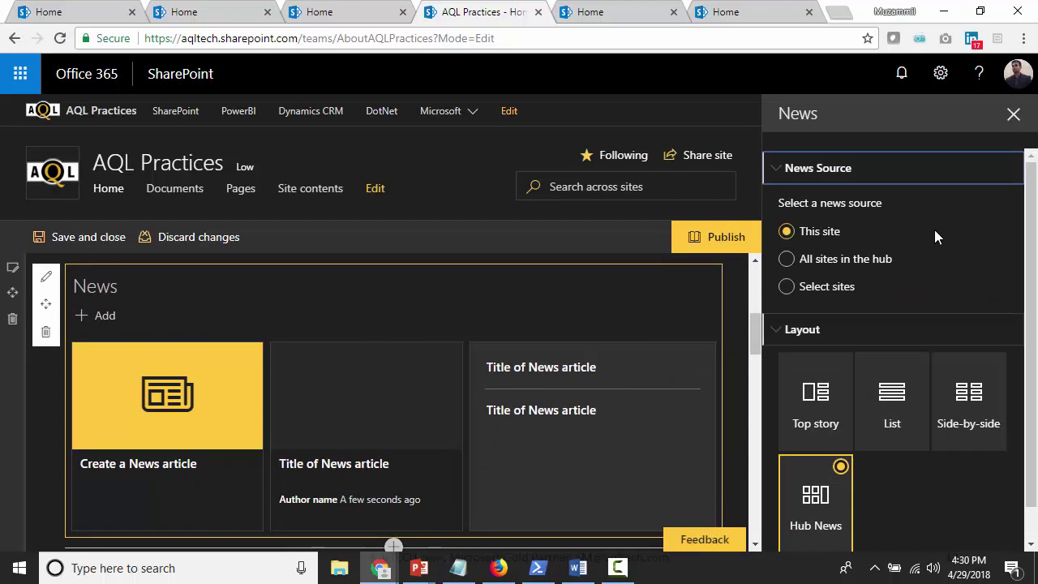
Set the News web part's source to 'All sites in the hub' and close its settings pane
{"action": "left_click", "coordinate": [787, 260]}
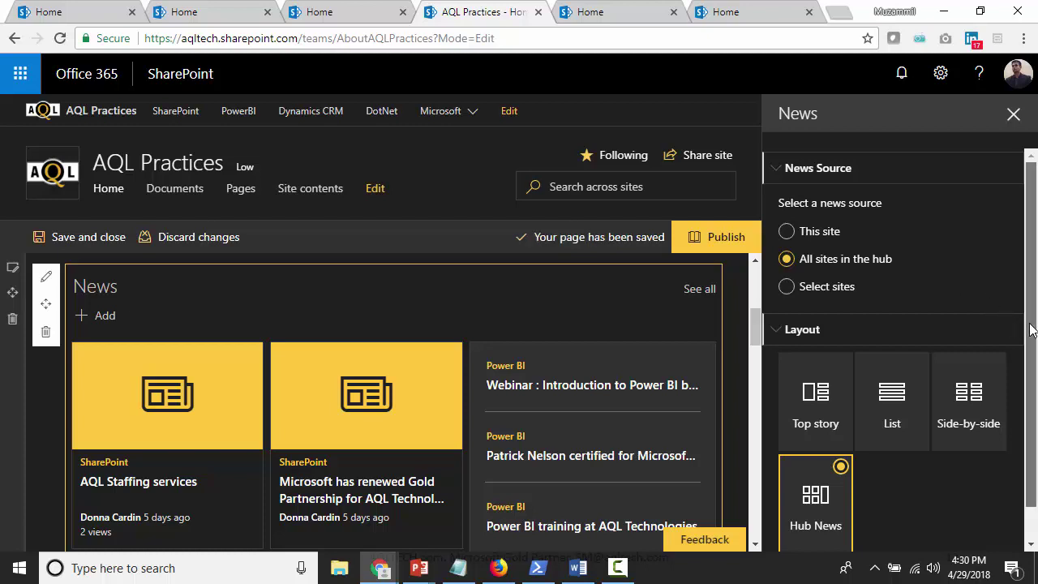
{"action": "scroll", "coordinate": [1032, 329], "scroll_direction": "down", "scroll_amount": 1}
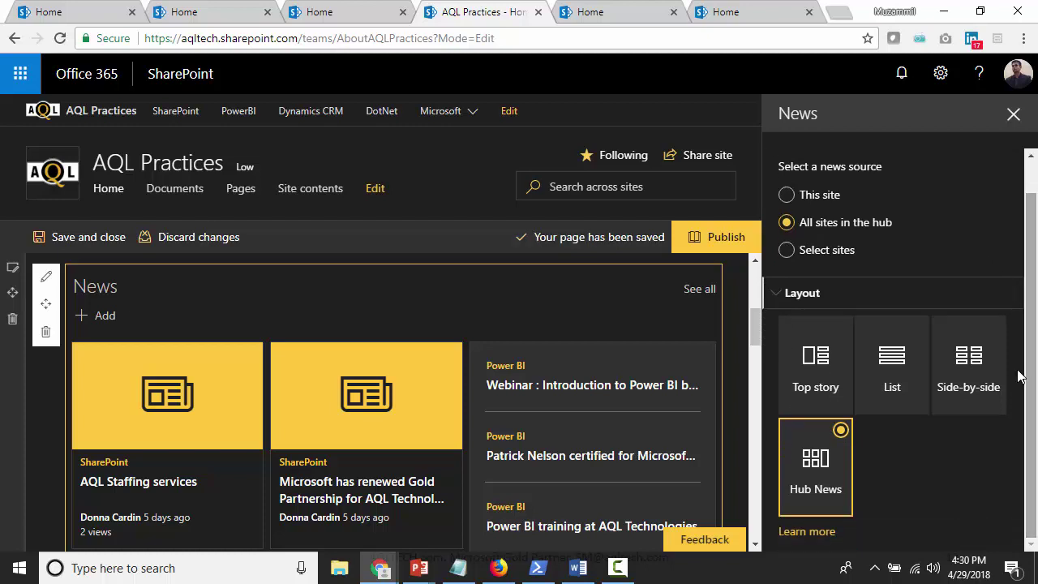
{"action": "left_click", "coordinate": [786, 250]}
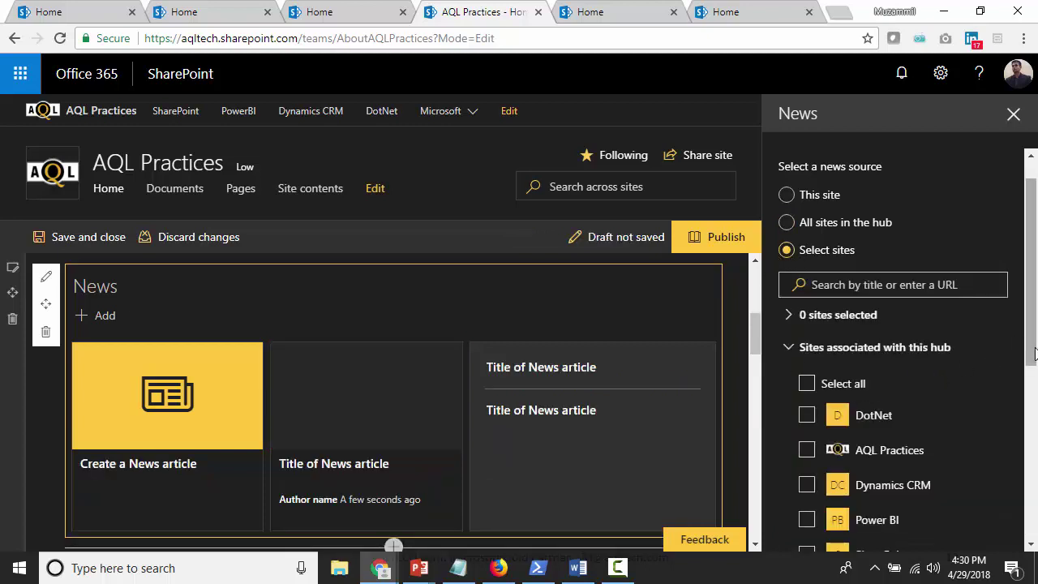
{"action": "left_click_drag", "start_coordinate": [1033, 355], "coordinate": [1033, 362]}
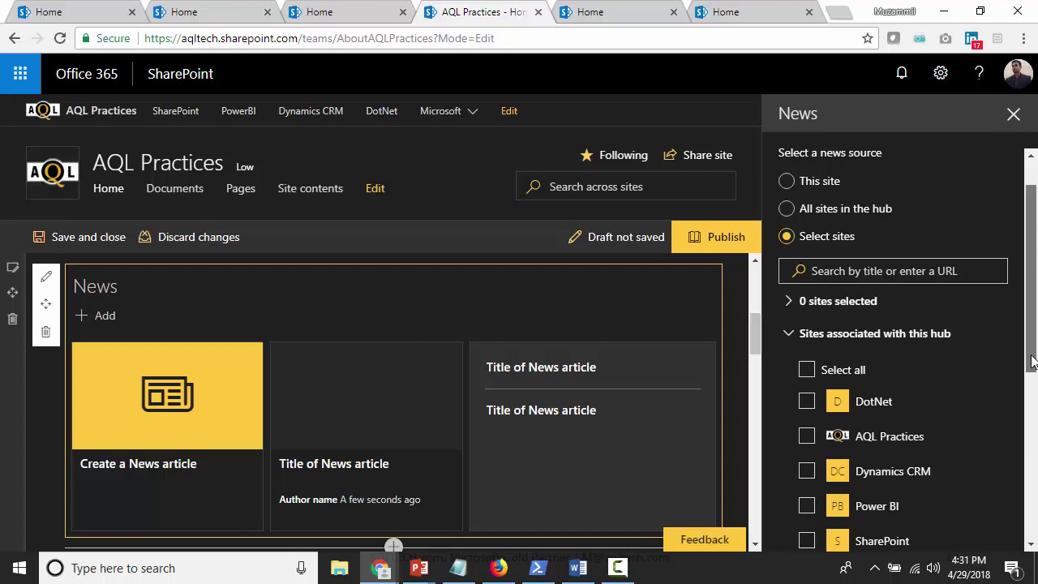
{"action": "mouse_move", "coordinate": [1032, 362]}
{"action": "left_mouse_down"}
{"action": "mouse_move", "coordinate": [1015, 470]}
{"action": "mouse_move", "coordinate": [1020, 346]}
{"action": "left_mouse_up"}
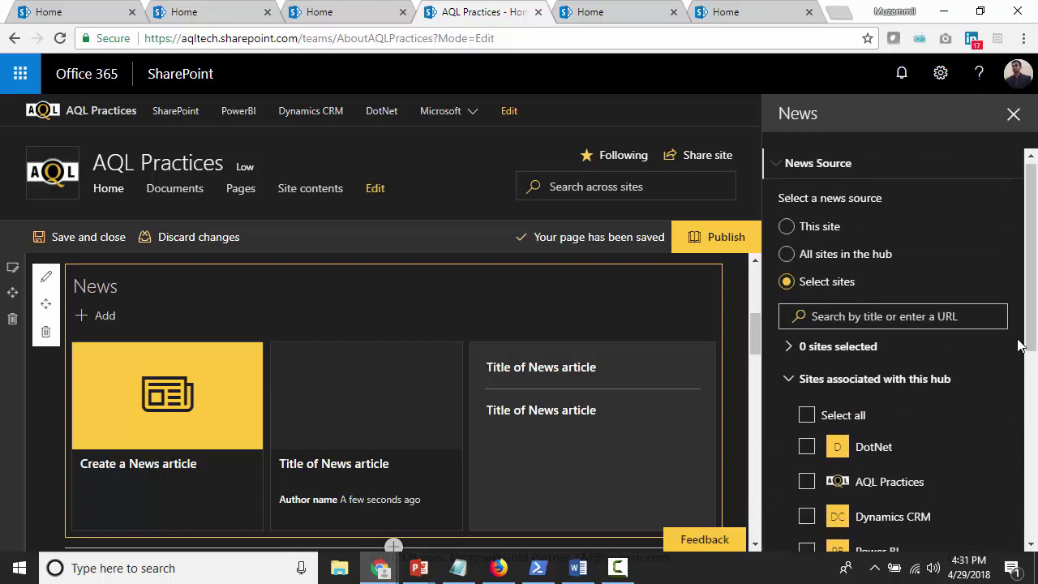
{"action": "left_click", "coordinate": [786, 254]}
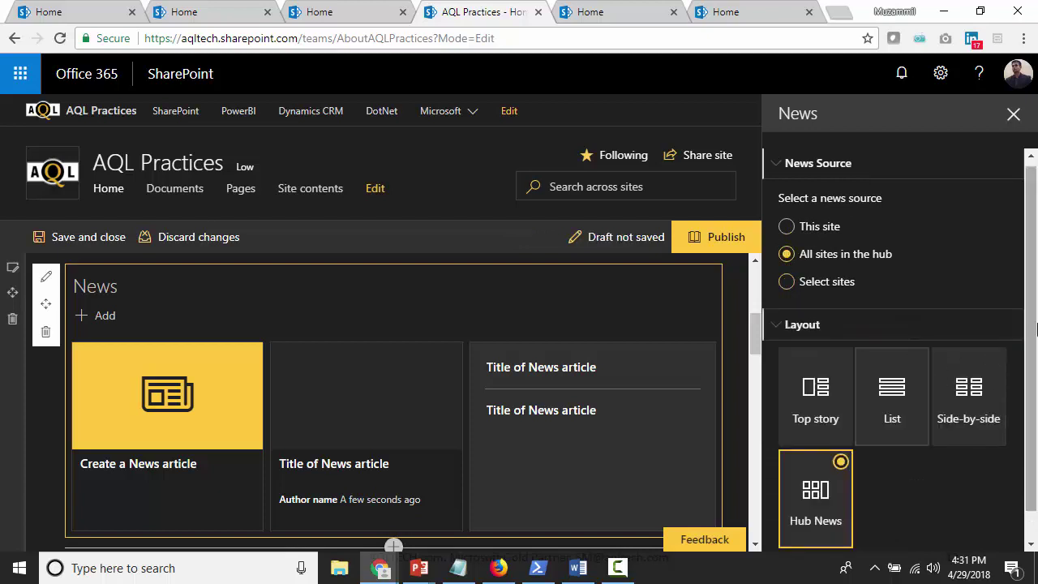
{"action": "scroll", "coordinate": [1032, 316], "scroll_direction": "down", "scroll_amount": 1}
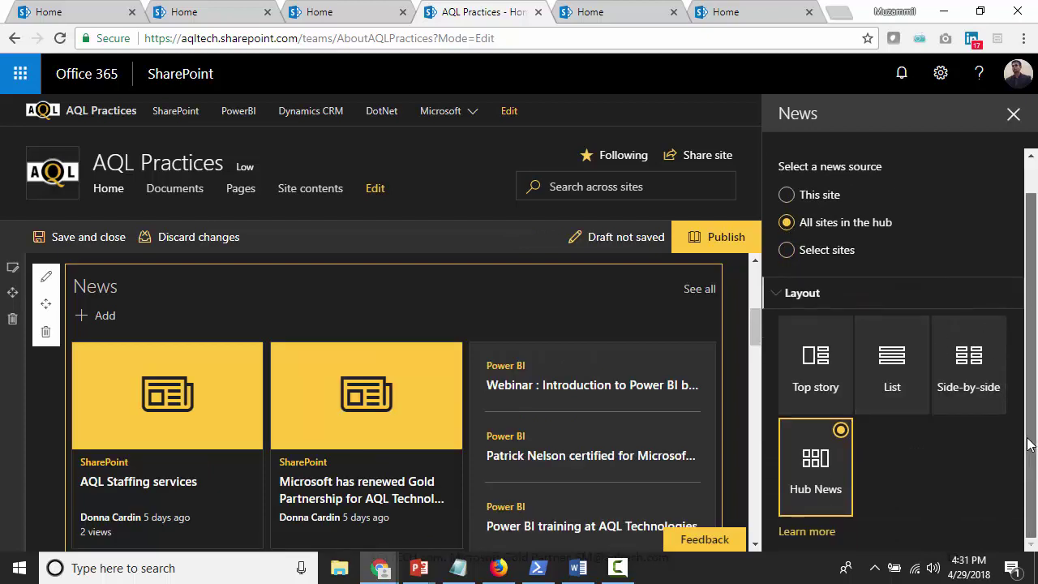
{"action": "left_click", "coordinate": [1014, 115]}
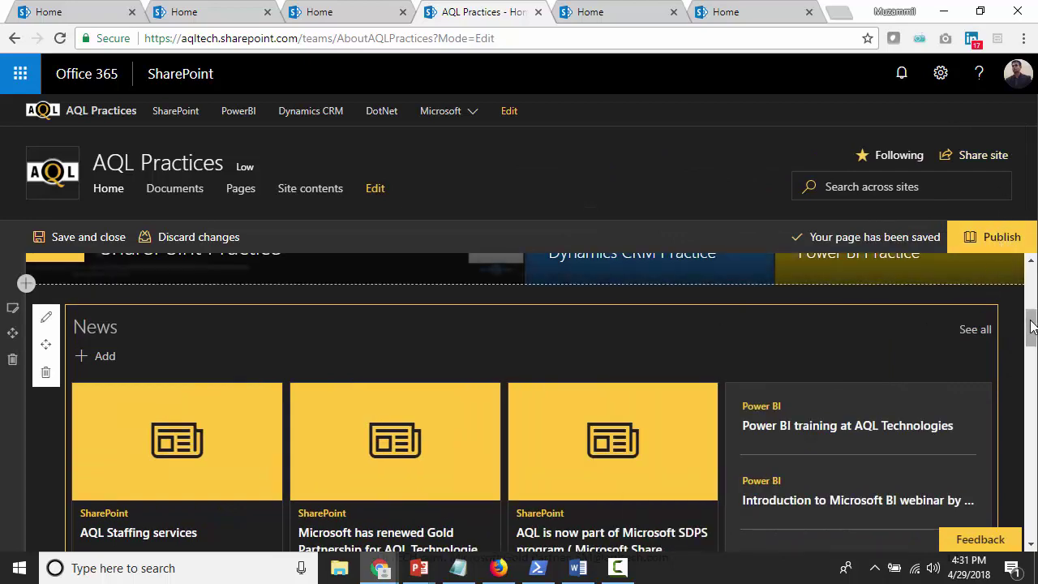
Insert a Sites web part below Documents and review its settings pane before closing it
{"action": "left_click_drag", "start_coordinate": [1032, 329], "coordinate": [1028, 474]}
{"action": "mouse_move", "coordinate": [954, 376]}
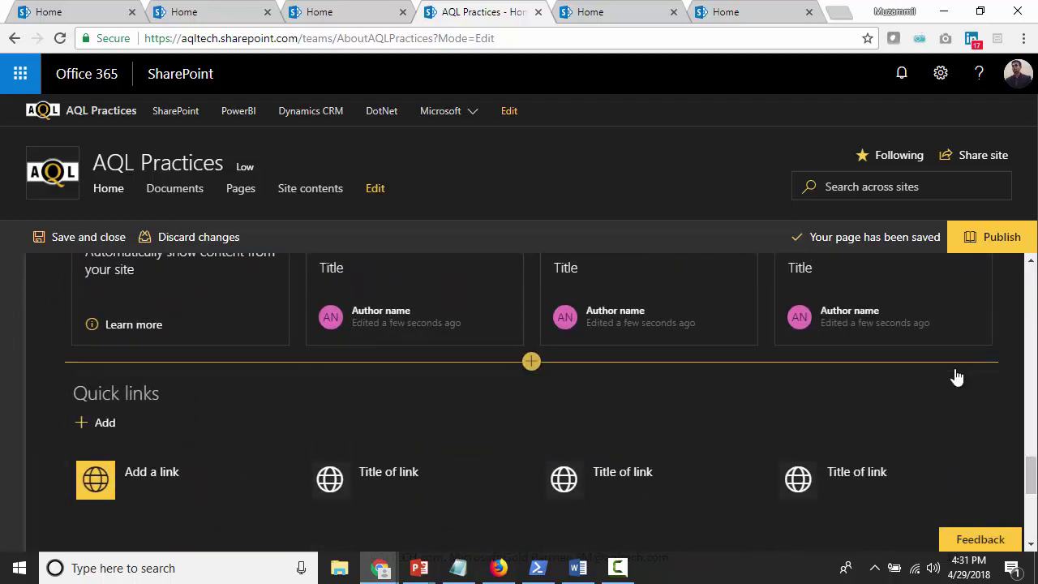
{"action": "left_click", "coordinate": [531, 362]}
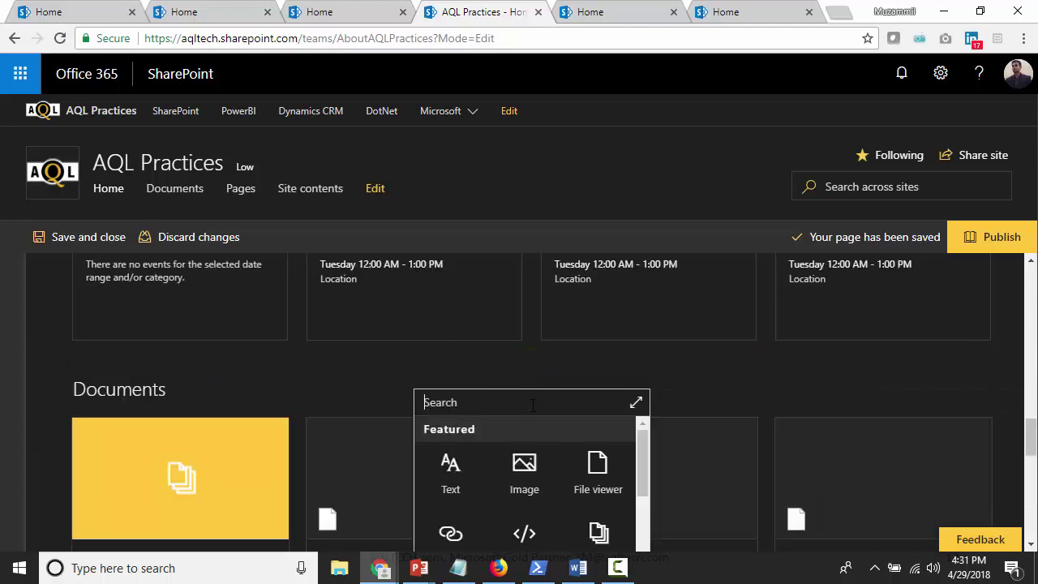
{"action": "type", "text": "sites"}
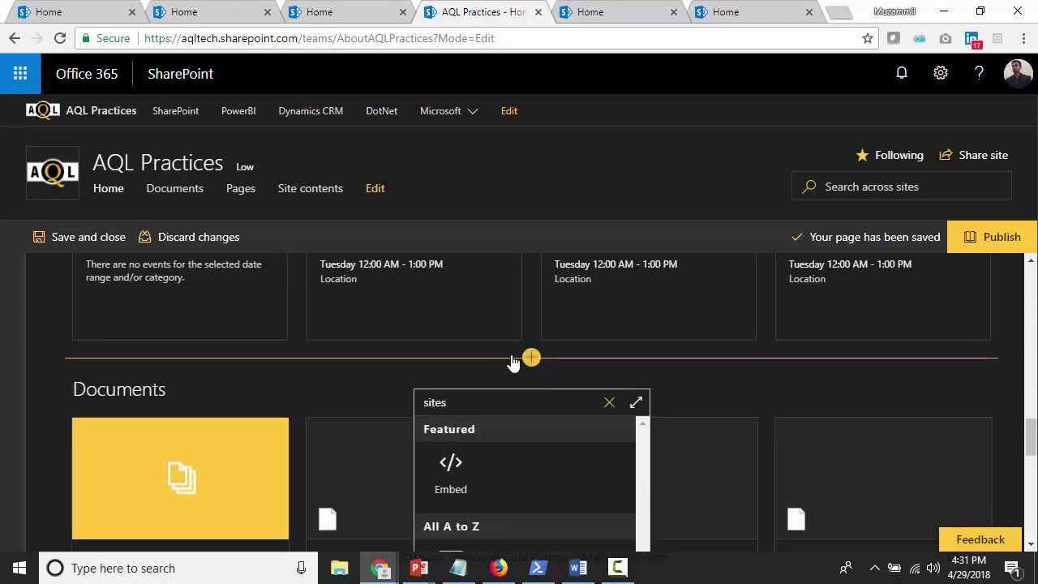
{"action": "scroll", "coordinate": [1032, 444], "scroll_direction": "down", "scroll_amount": 2}
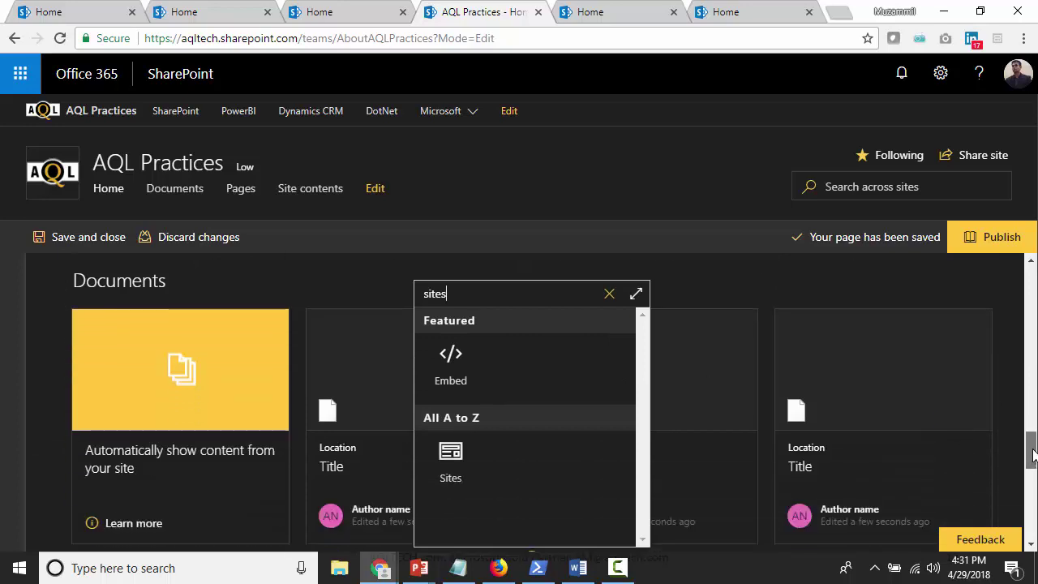
{"action": "left_click", "coordinate": [452, 464]}
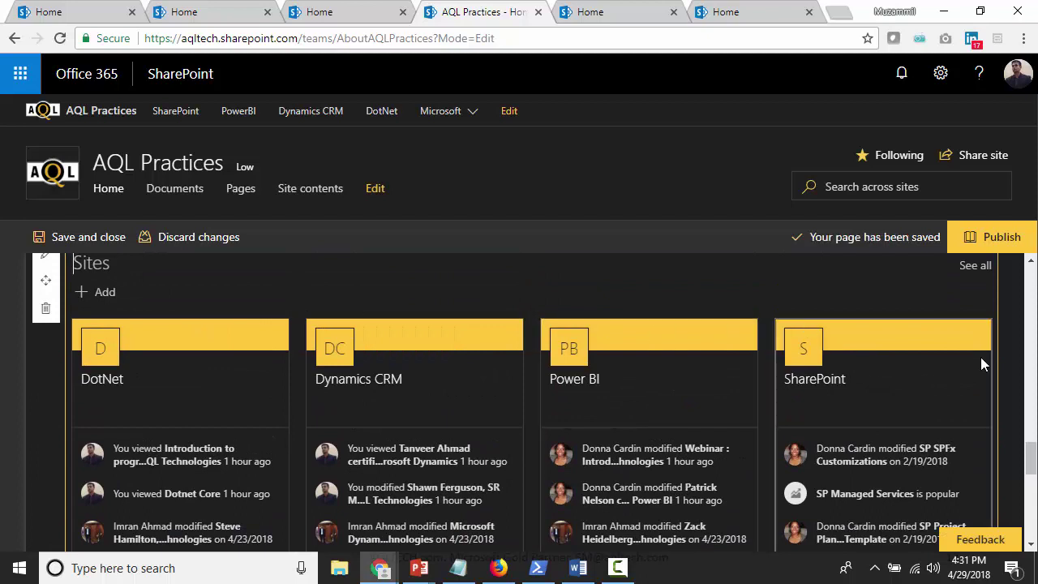
{"action": "scroll", "coordinate": [1031, 457], "scroll_direction": "up", "scroll_amount": 1}
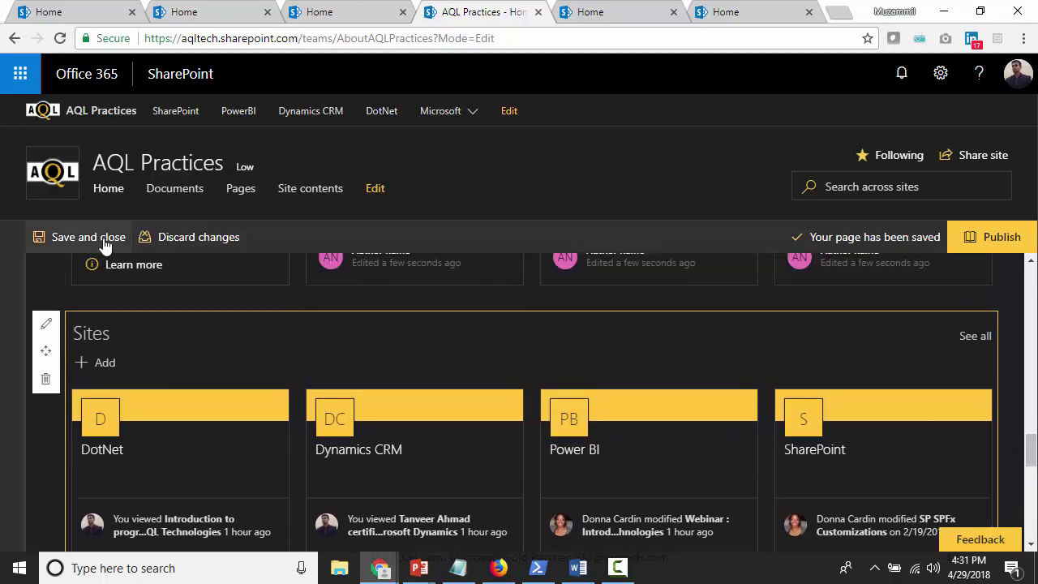
{"action": "left_click", "coordinate": [45, 324]}
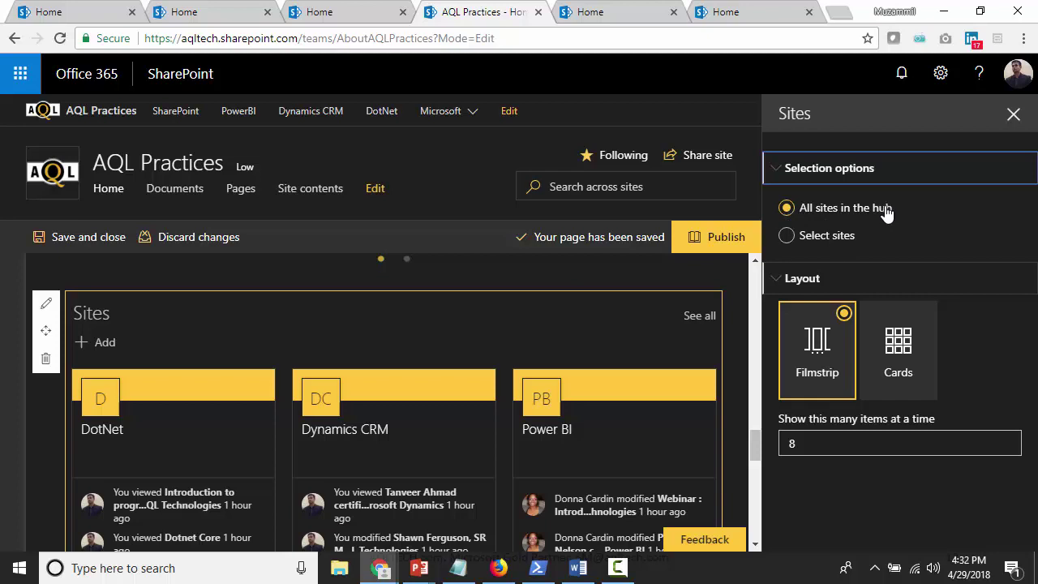
{"action": "left_click", "coordinate": [1014, 114]}
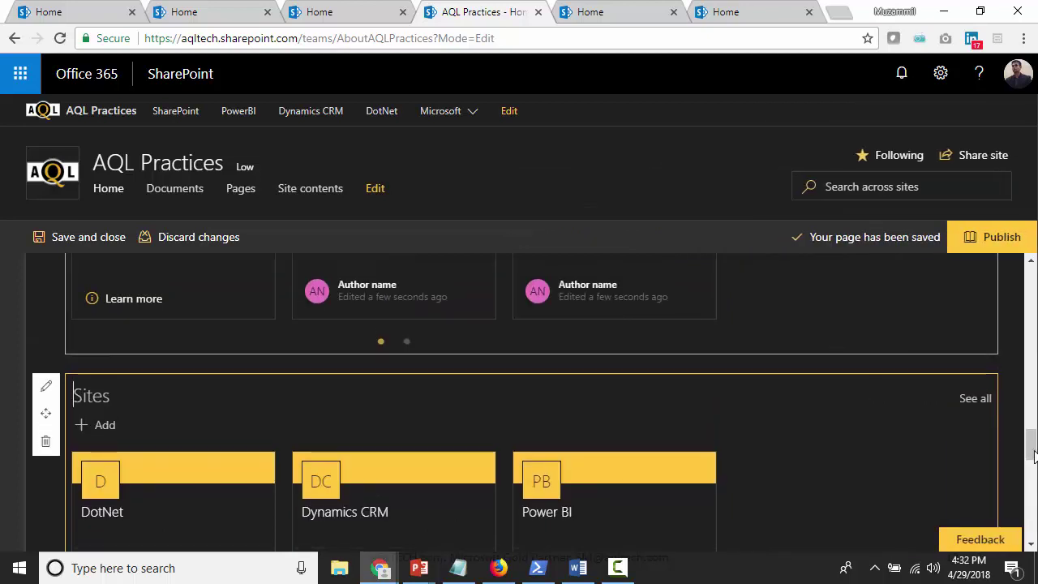
Open the Documents web part's Highlighted content settings
{"action": "left_click_drag", "start_coordinate": [1033, 451], "coordinate": [1033, 424]}
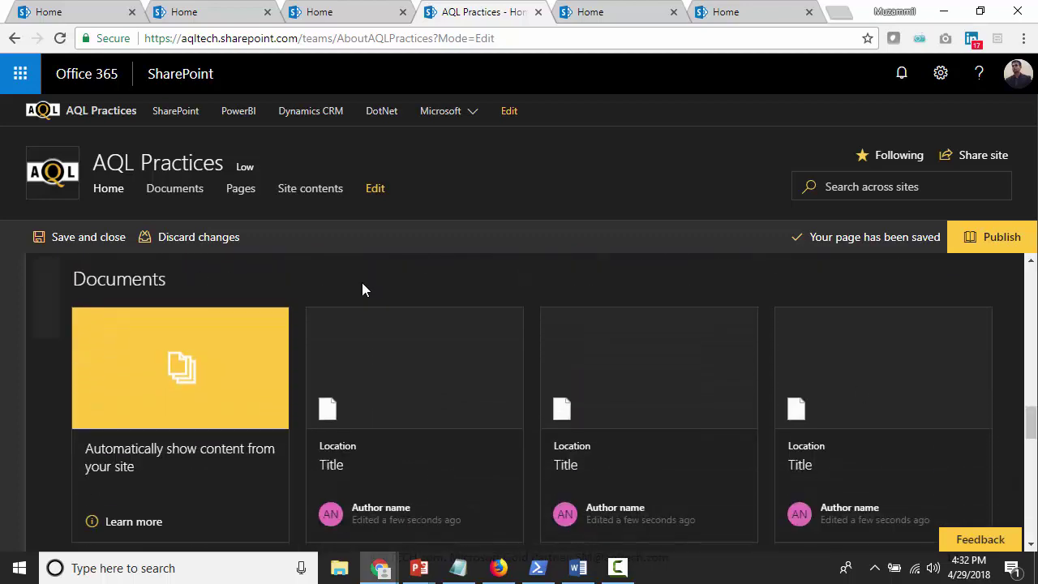
{"action": "mouse_move", "coordinate": [28, 294]}
{"action": "left_click", "coordinate": [44, 276]}
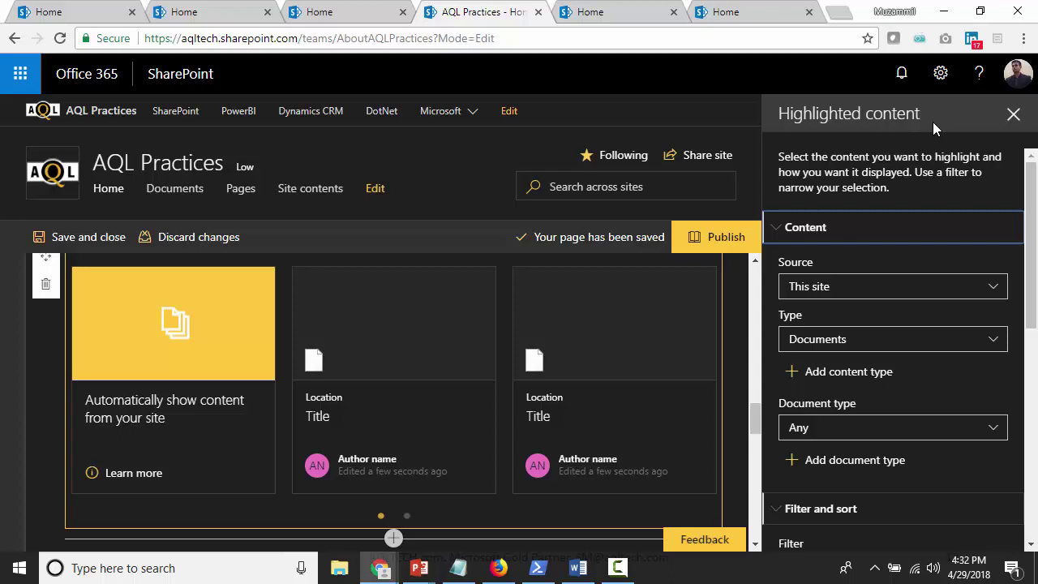
Switch the Documents source to 'All sites in the hub', then save and close the page
{"action": "left_click", "coordinate": [814, 294]}
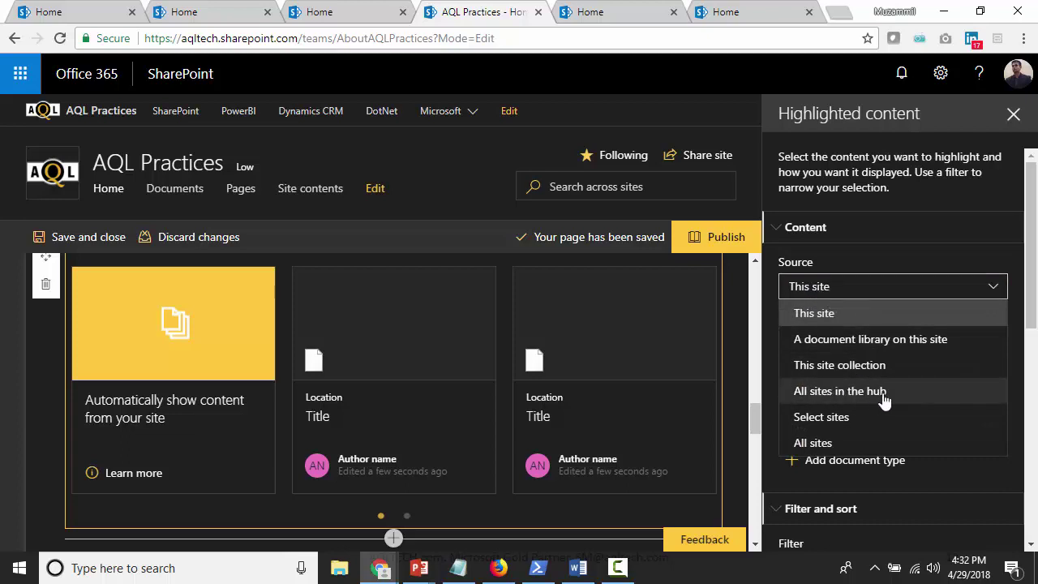
{"action": "left_click", "coordinate": [825, 398]}
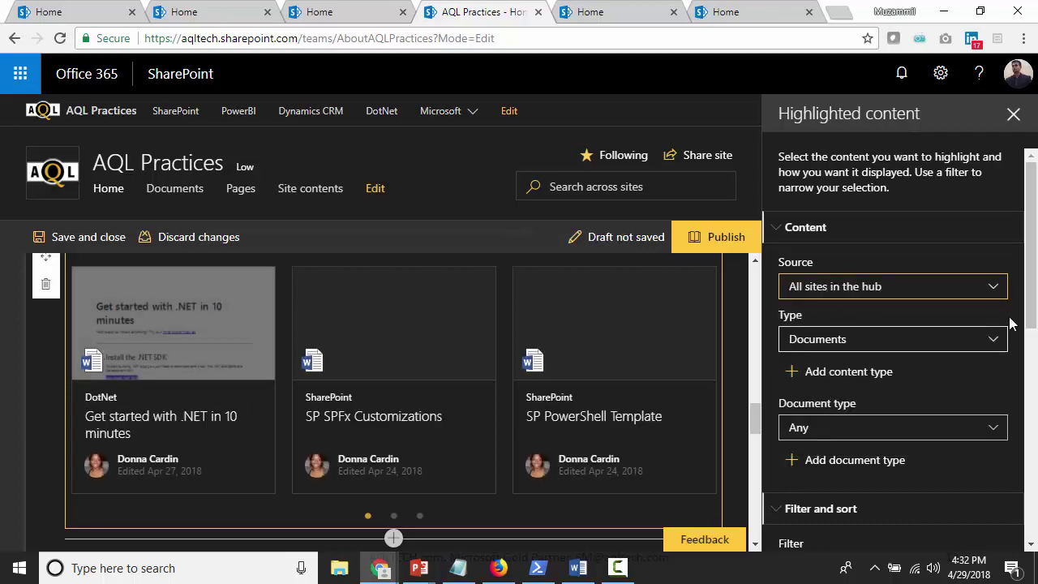
{"action": "left_click_drag", "start_coordinate": [1032, 261], "coordinate": [1034, 521]}
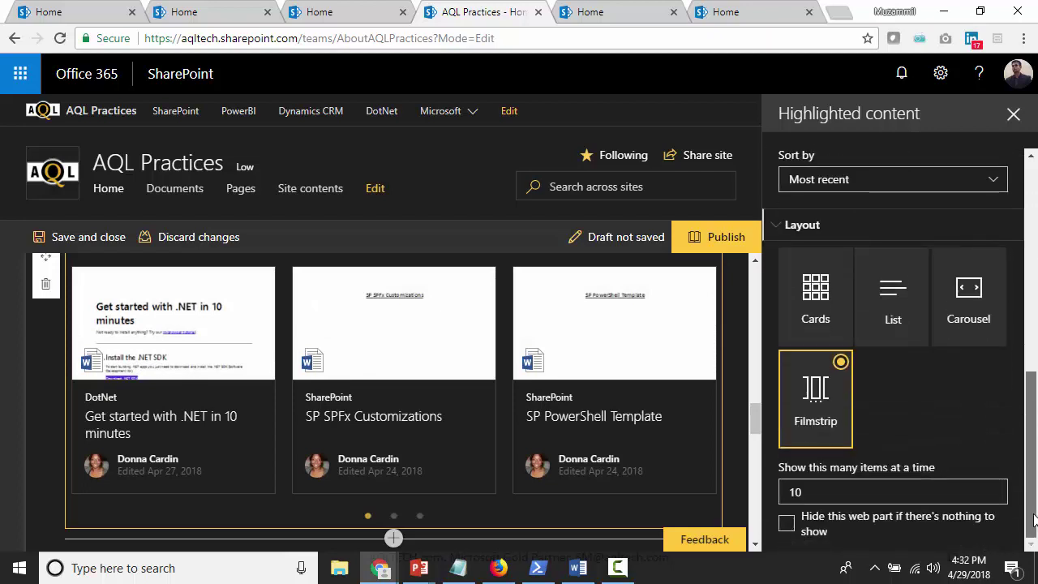
{"action": "left_click", "coordinate": [1013, 113]}
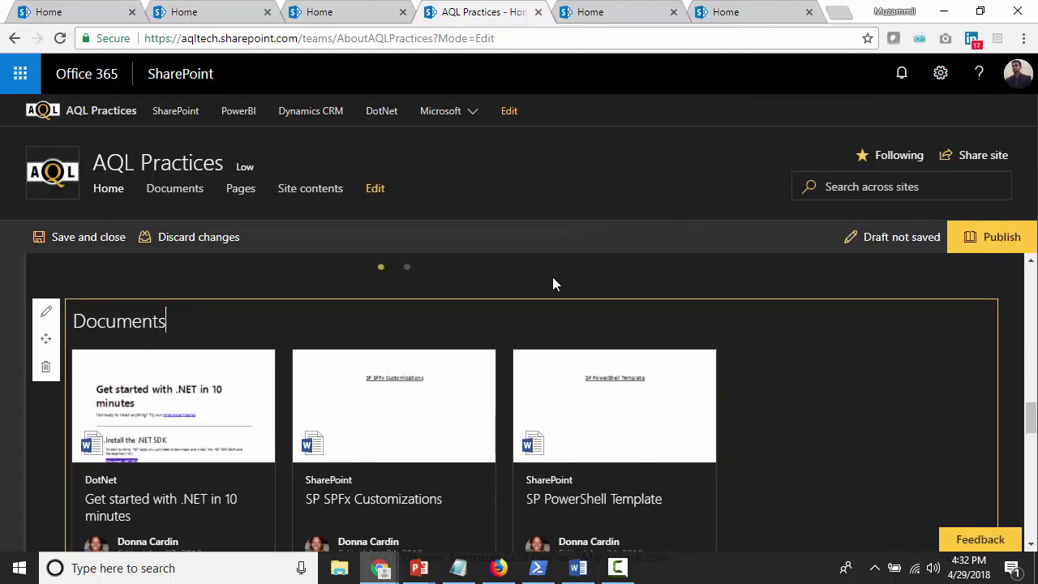
{"action": "left_click", "coordinate": [86, 237]}
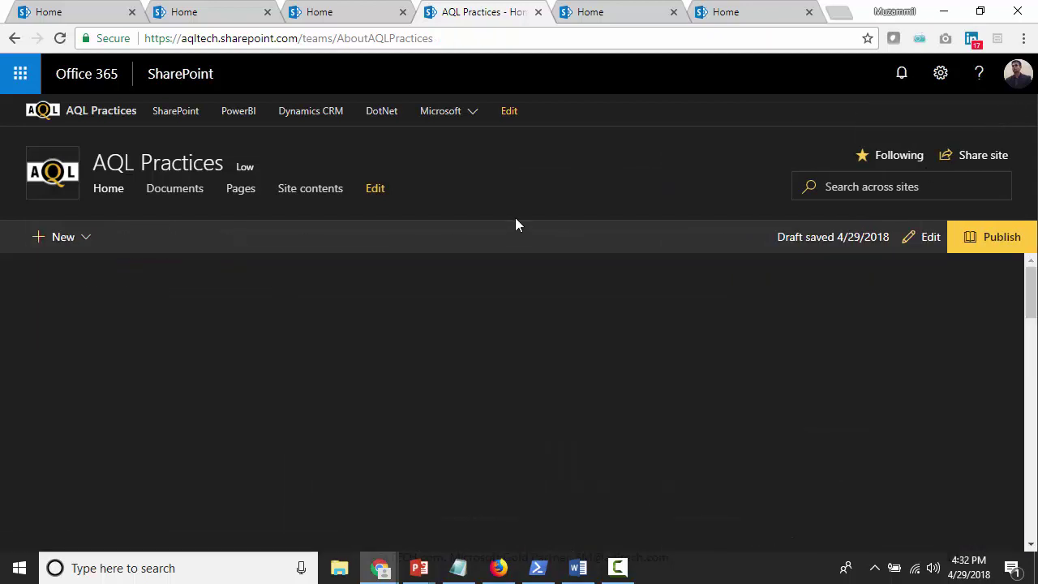
{"action": "left_click", "coordinate": [994, 239]}
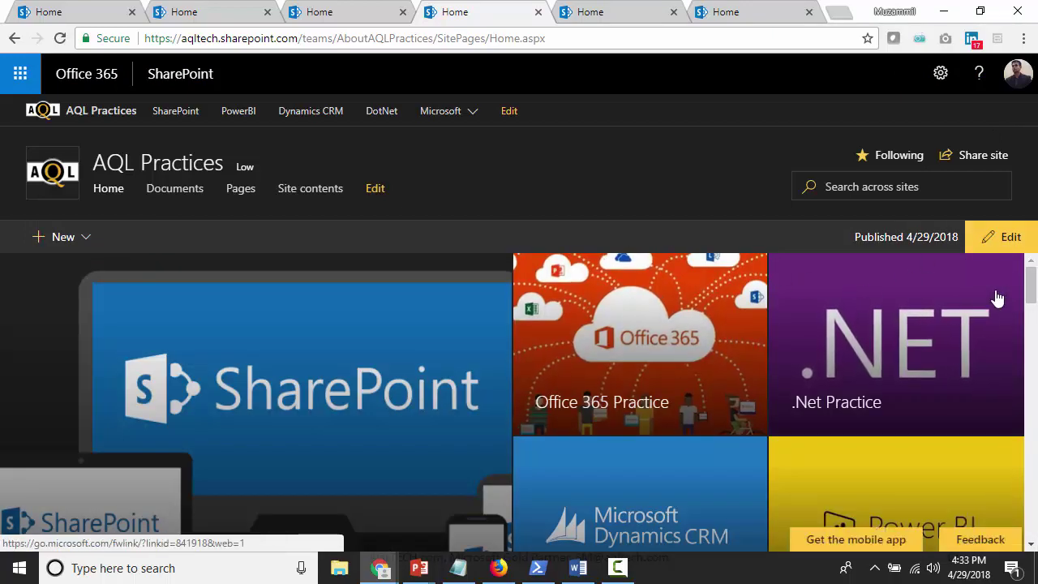
{"action": "left_click_drag", "start_coordinate": [1028, 280], "coordinate": [1032, 339]}
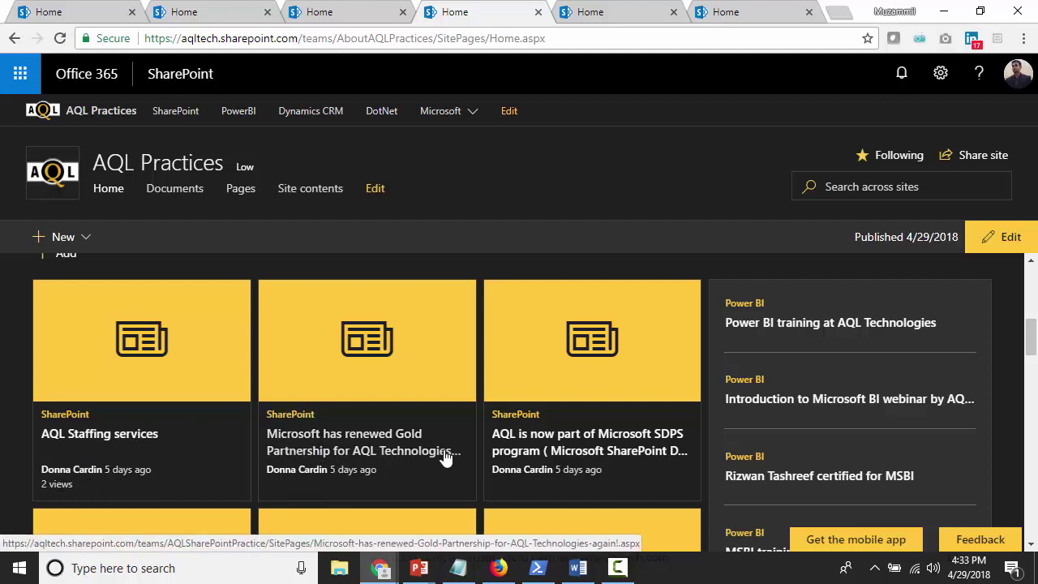
{"action": "scroll", "coordinate": [619, 456], "scroll_direction": "down", "scroll_amount": 1}
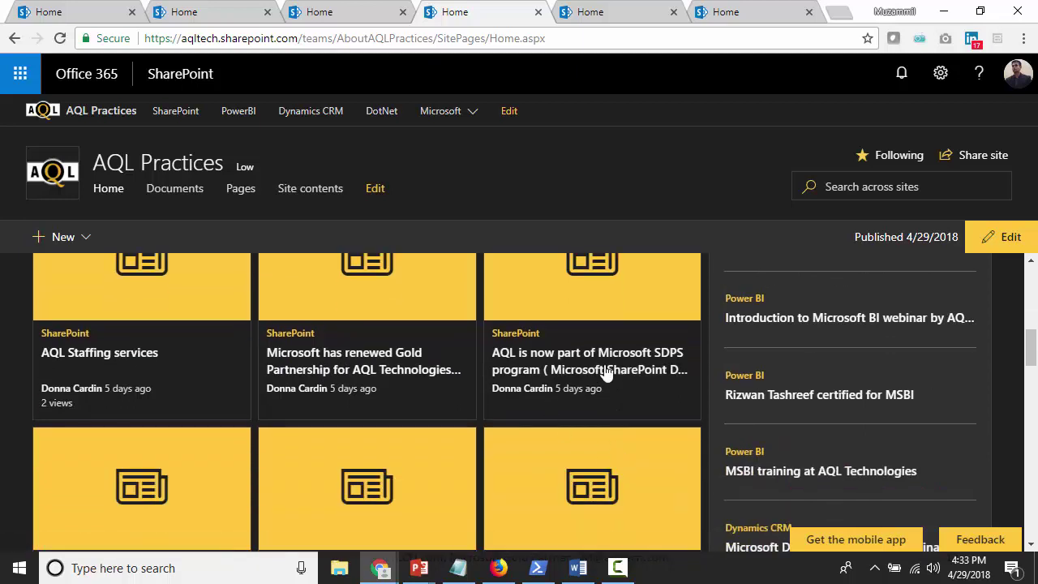
{"action": "scroll", "coordinate": [668, 380], "scroll_direction": "down", "scroll_amount": 3}
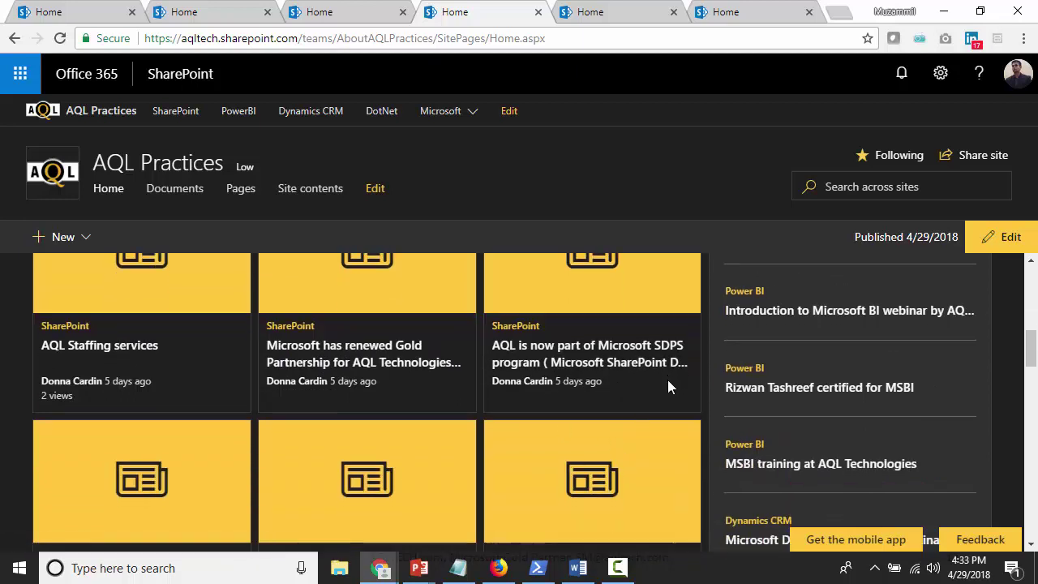
{"action": "scroll", "coordinate": [591, 392], "scroll_direction": "up", "scroll_amount": 1}
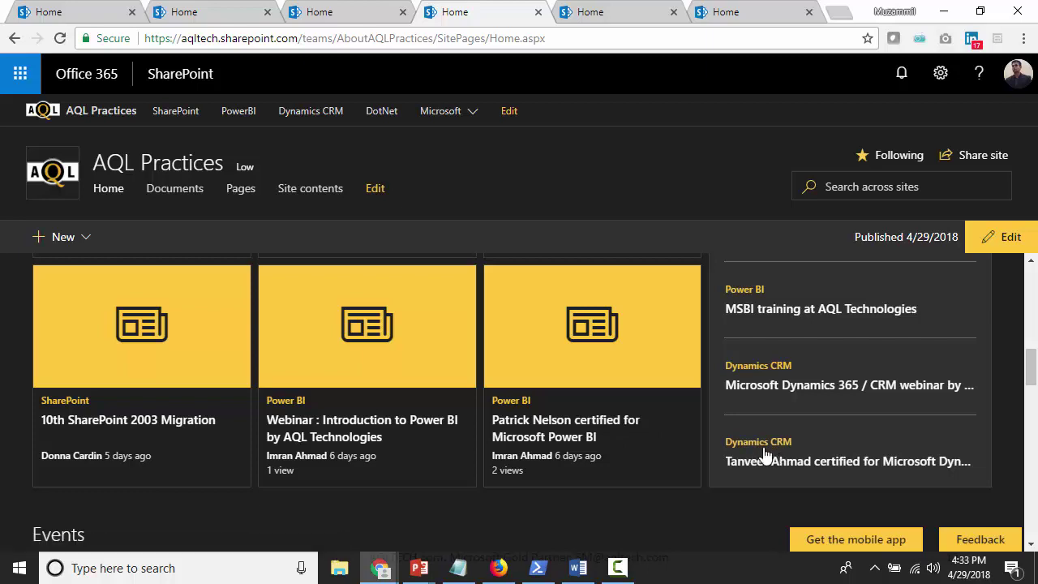
{"action": "scroll", "coordinate": [755, 446], "scroll_direction": "up", "scroll_amount": 3}
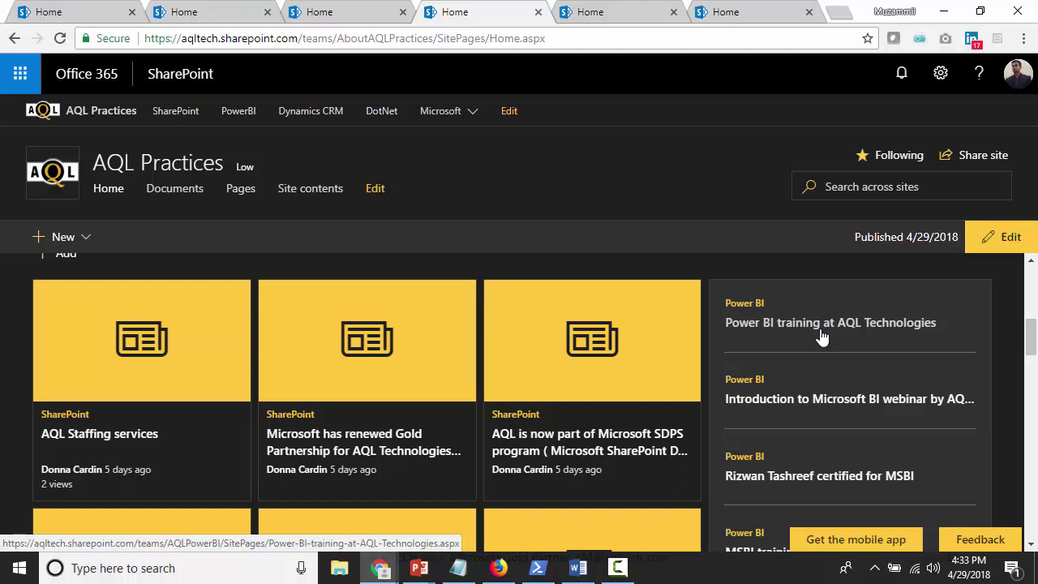
{"action": "scroll", "coordinate": [822, 335], "scroll_direction": "down", "scroll_amount": 2}
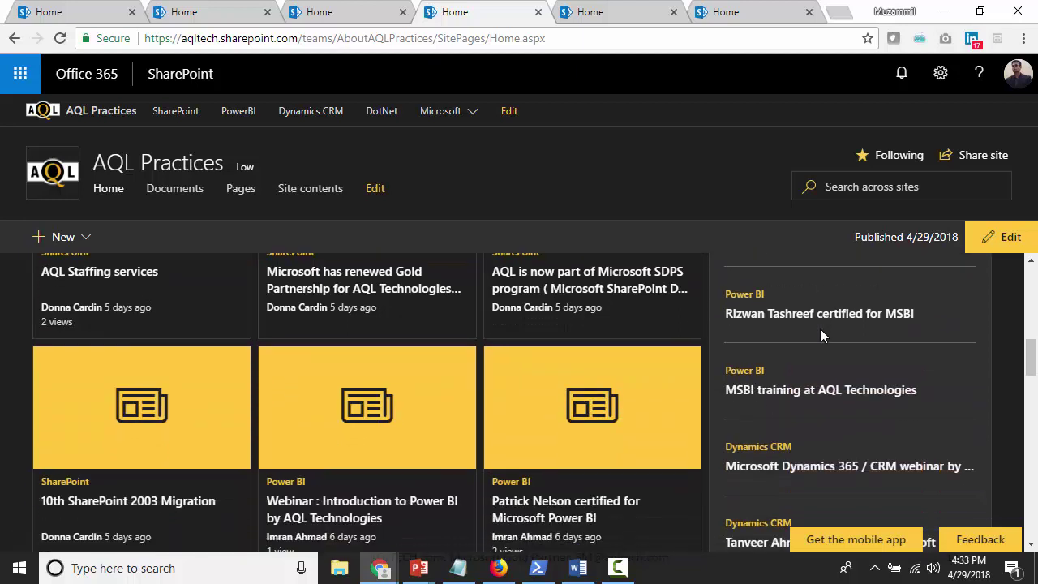
{"action": "scroll", "coordinate": [821, 330], "scroll_direction": "down", "scroll_amount": 1}
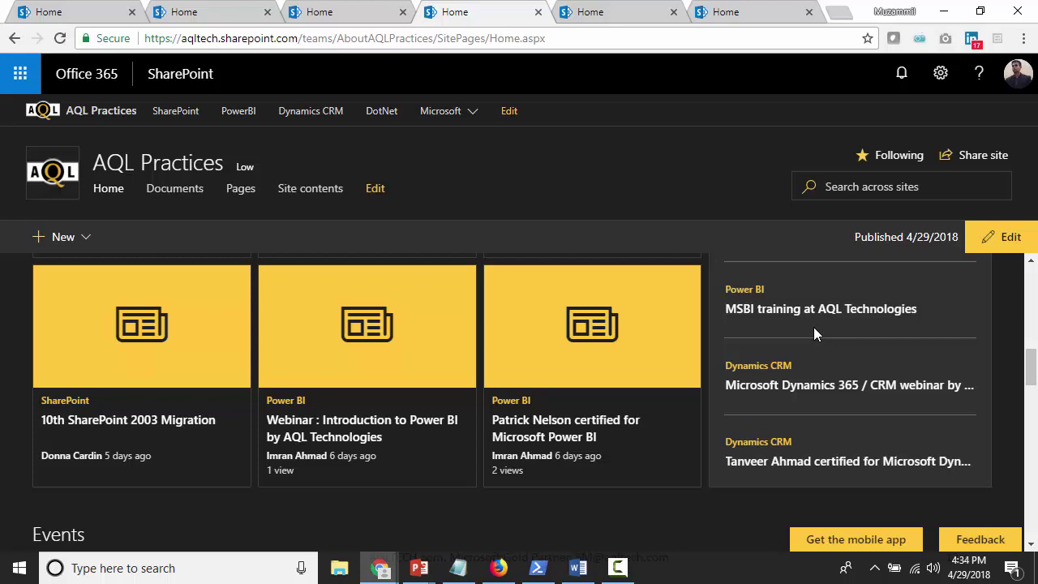
{"action": "scroll", "coordinate": [814, 327], "scroll_direction": "up", "scroll_amount": 3}
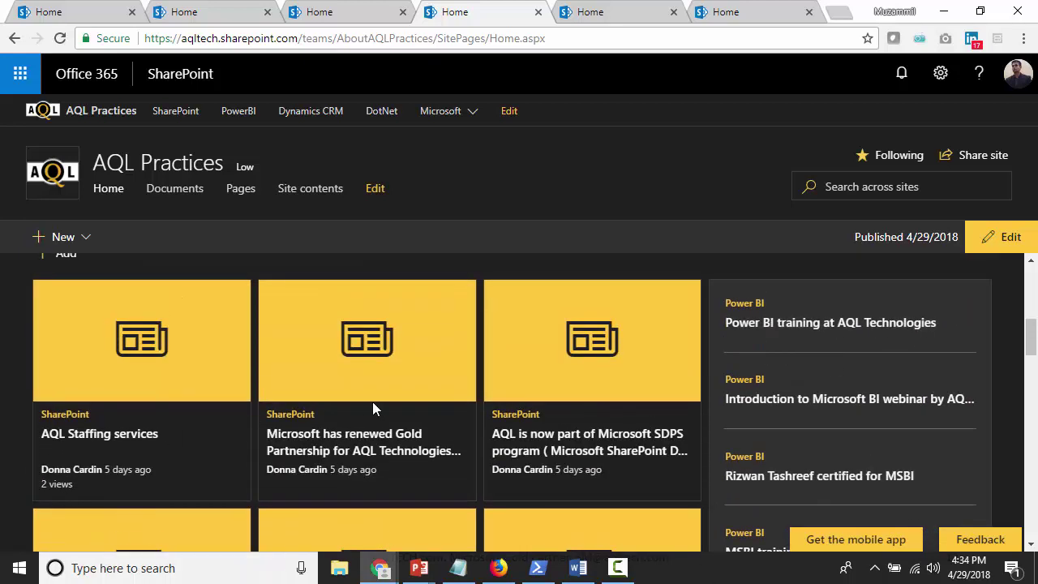
{"action": "scroll", "coordinate": [373, 401], "scroll_direction": "down", "scroll_amount": 2}
{"action": "scroll", "coordinate": [560, 523], "scroll_direction": "up", "scroll_amount": 3}
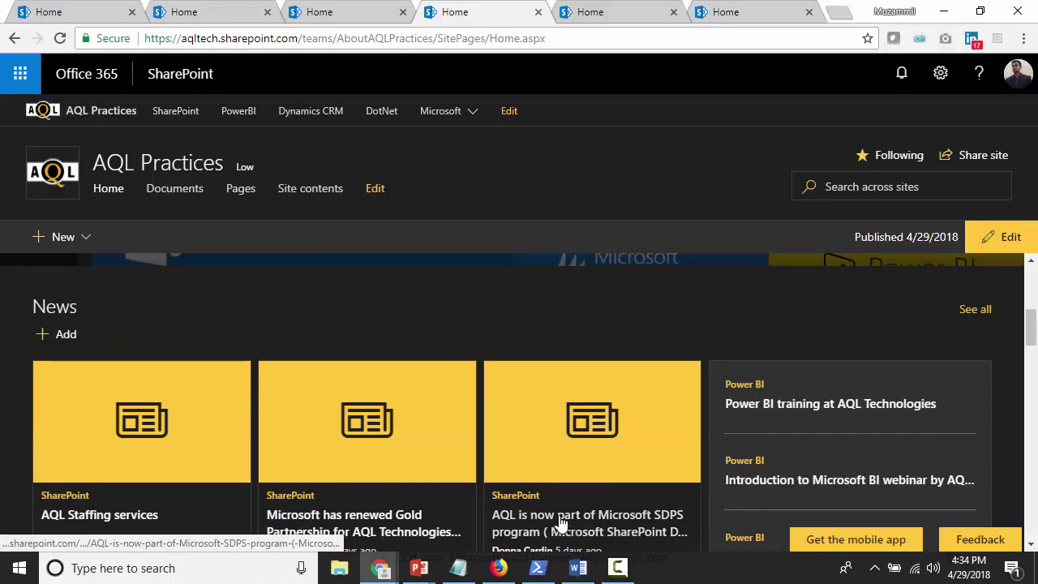
{"action": "scroll", "coordinate": [592, 522], "scroll_direction": "down", "scroll_amount": 4}
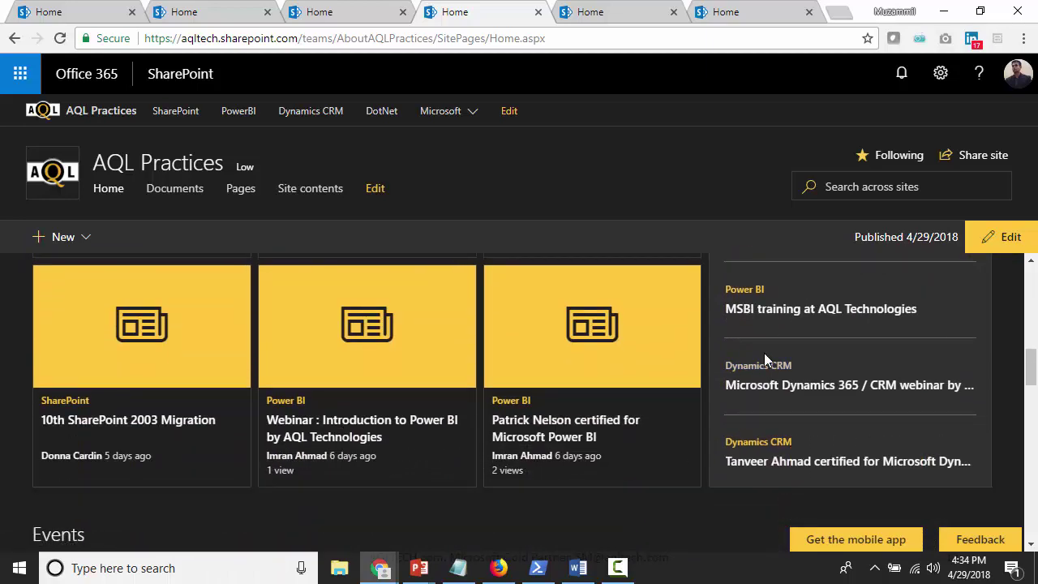
{"action": "scroll", "coordinate": [600, 487], "scroll_direction": "down", "scroll_amount": 3}
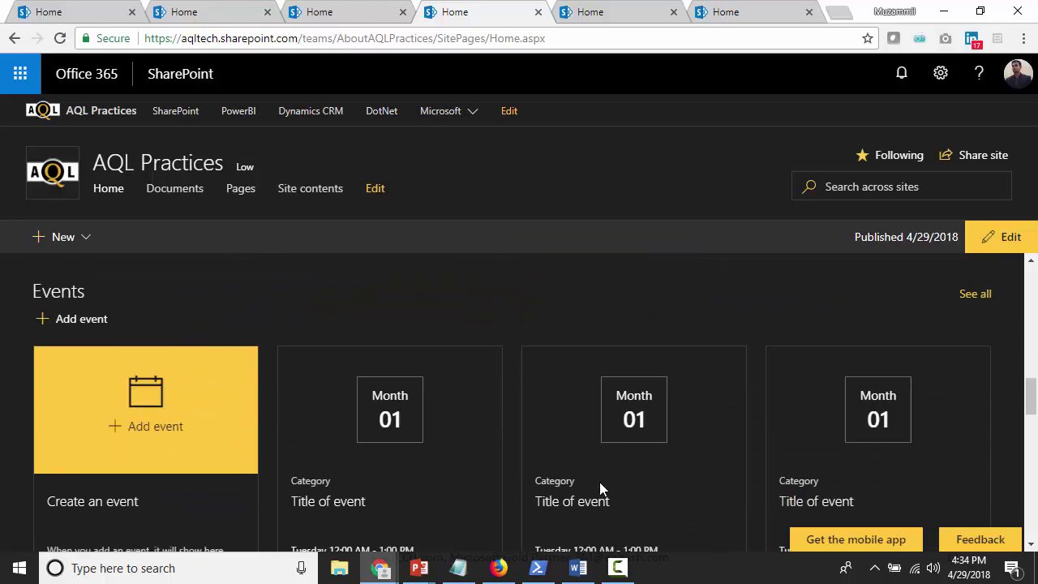
{"action": "scroll", "coordinate": [602, 487], "scroll_direction": "up", "scroll_amount": 4}
{"action": "scroll", "coordinate": [601, 482], "scroll_direction": "down", "scroll_amount": 3}
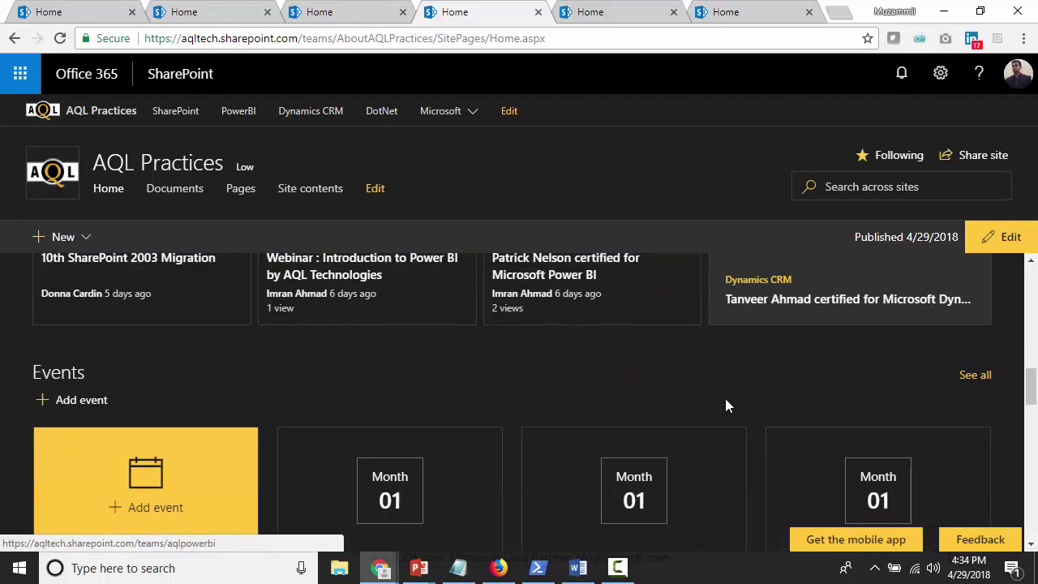
{"action": "left_click", "coordinate": [967, 385]}
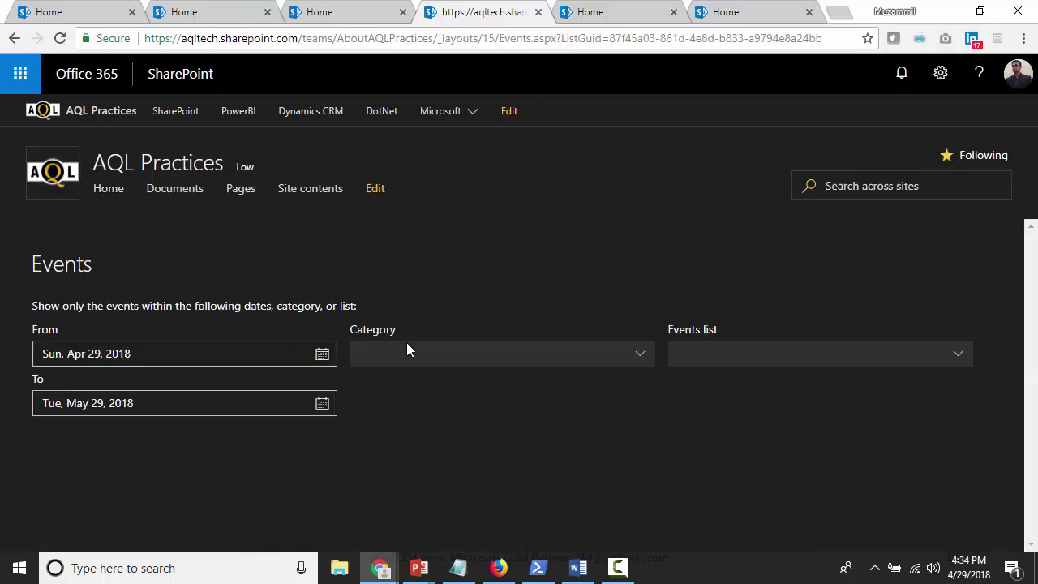
{"action": "scroll", "coordinate": [694, 455], "scroll_direction": "down", "scroll_amount": 3}
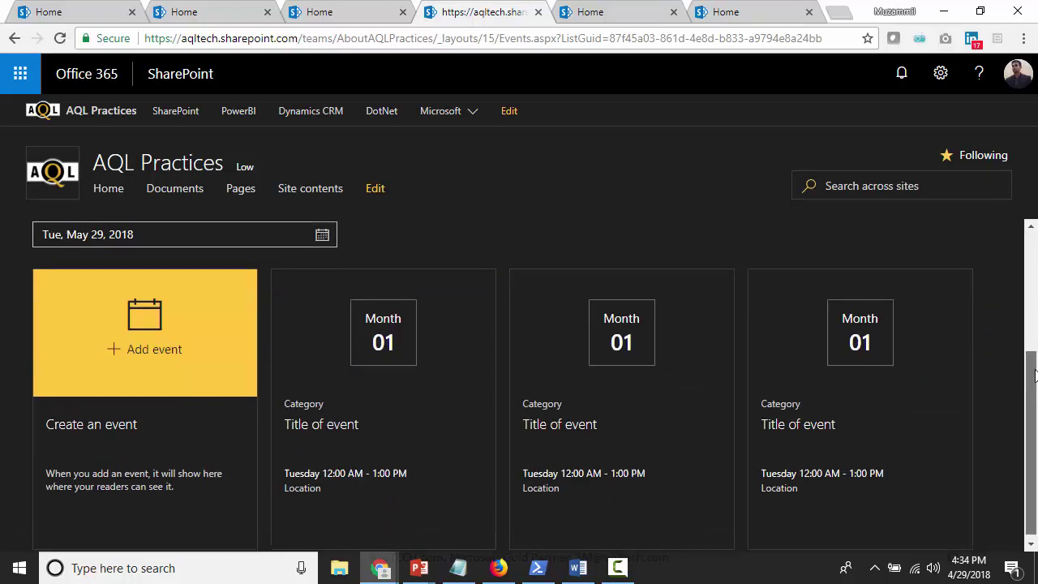
{"action": "scroll", "coordinate": [1034, 389], "scroll_direction": "up", "scroll_amount": 2}
{"action": "scroll", "coordinate": [520, 381], "scroll_direction": "up", "scroll_amount": 1}
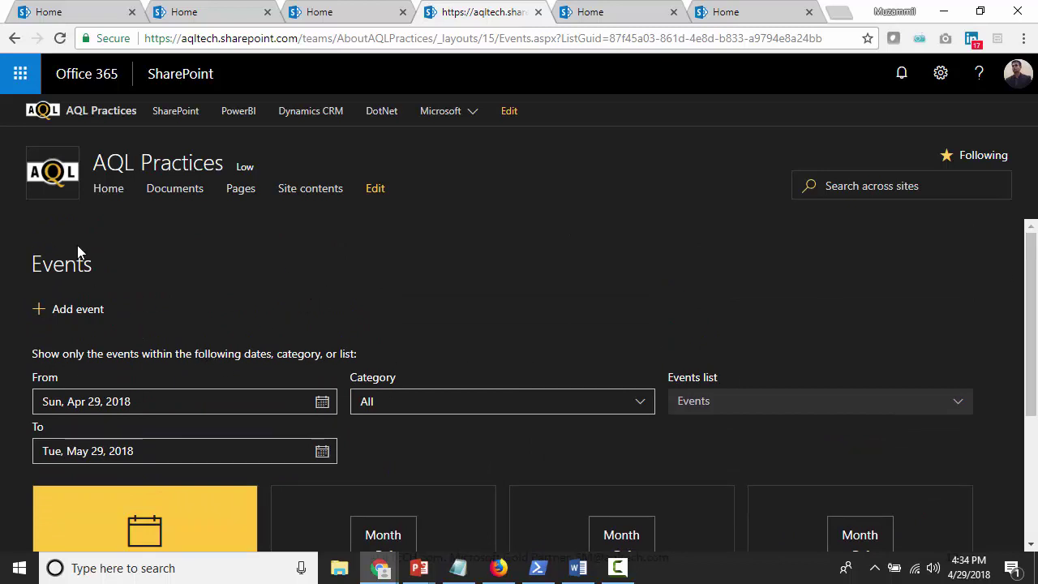
{"action": "left_click", "coordinate": [13, 38]}
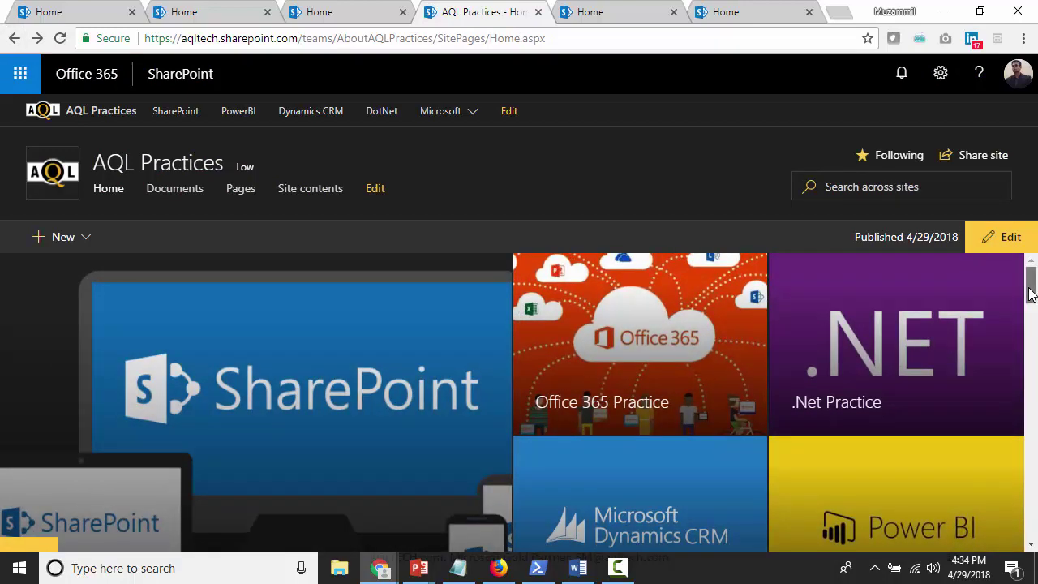
{"action": "left_click_drag", "start_coordinate": [1030, 292], "coordinate": [1030, 341]}
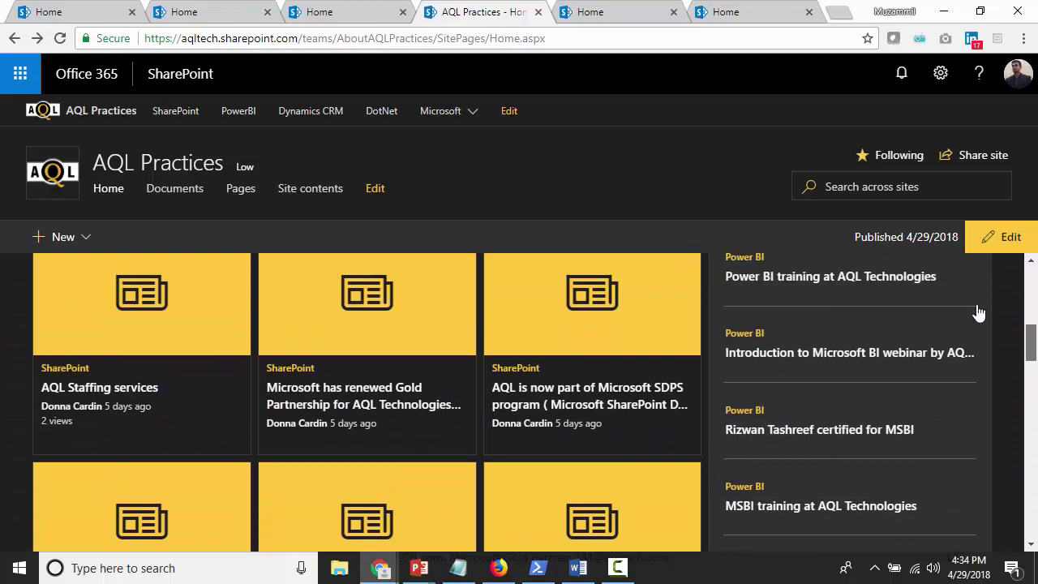
{"action": "scroll", "coordinate": [978, 310], "scroll_direction": "up", "scroll_amount": 5}
{"action": "left_click_drag", "start_coordinate": [1030, 292], "coordinate": [1030, 333]}
{"action": "left_click", "coordinate": [978, 357]}
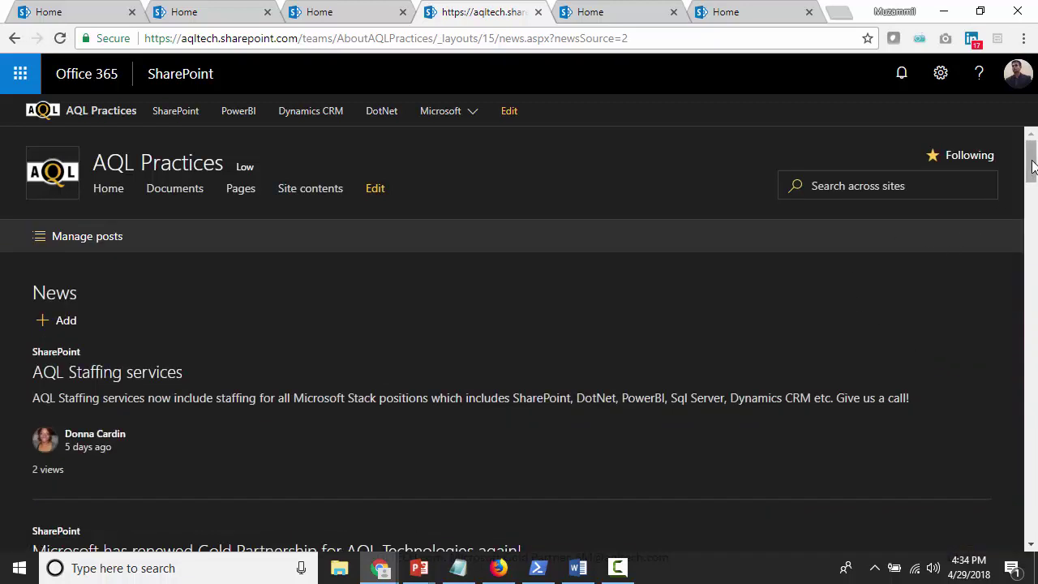
{"action": "mouse_move", "coordinate": [1033, 167]}
{"action": "left_mouse_down"}
{"action": "mouse_move", "coordinate": [1035, 453]}
{"action": "mouse_move", "coordinate": [1035, 162]}
{"action": "left_mouse_up"}
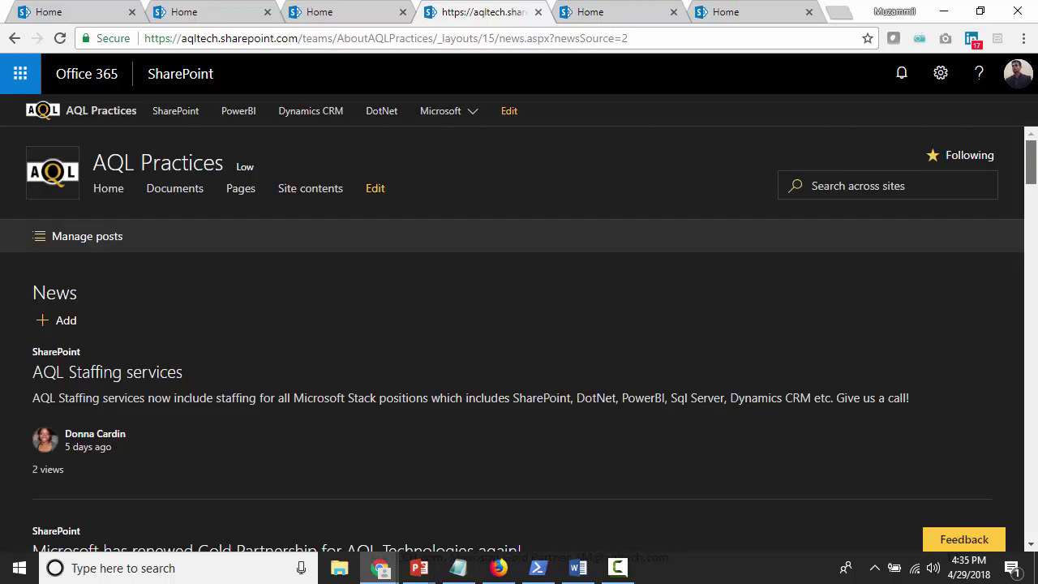
{"action": "left_click", "coordinate": [15, 40]}
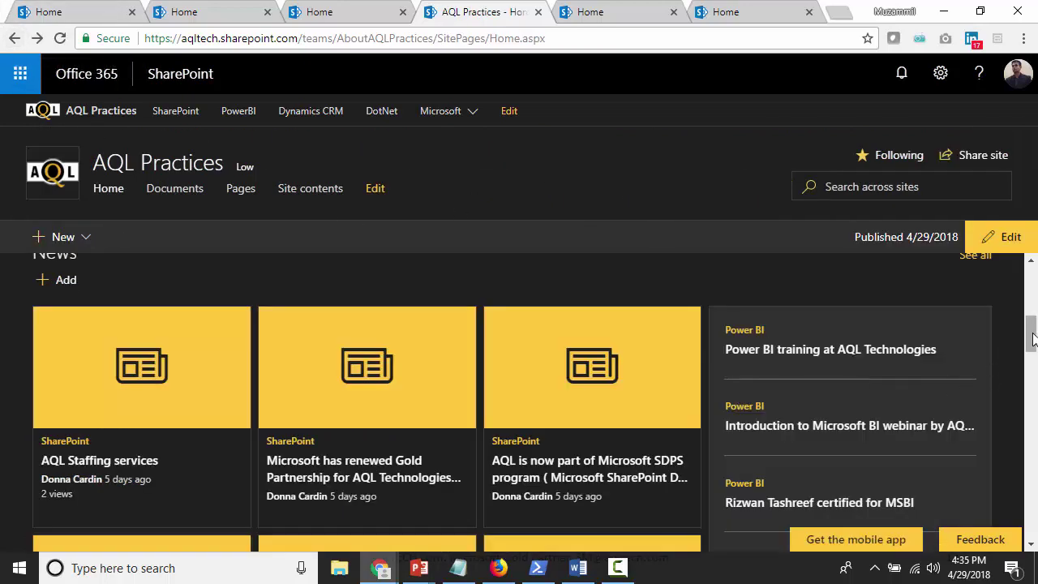
{"action": "left_click_drag", "start_coordinate": [1034, 348], "coordinate": [1034, 497]}
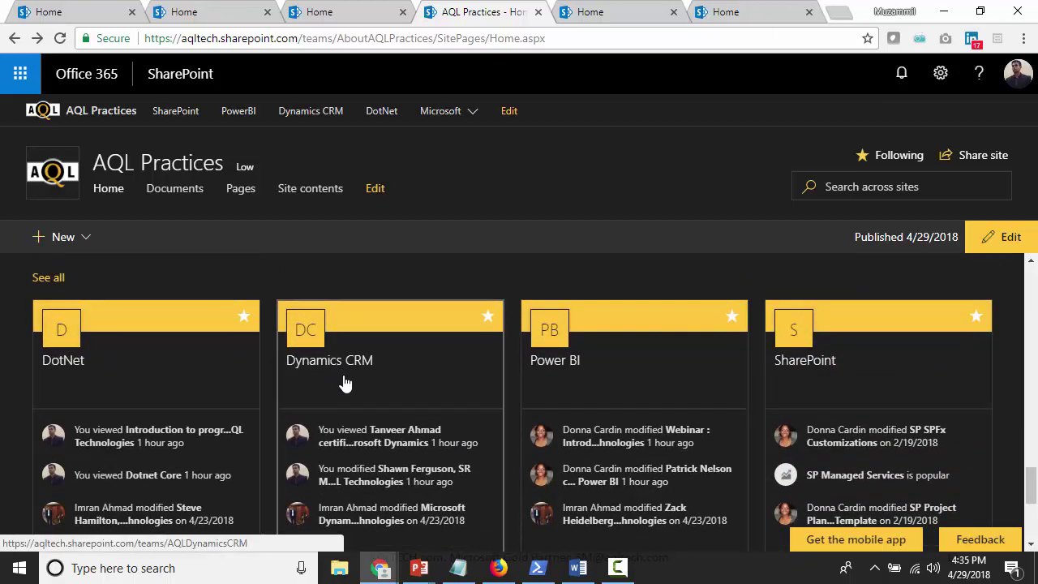
{"action": "scroll", "coordinate": [344, 381], "scroll_direction": "down", "scroll_amount": 1}
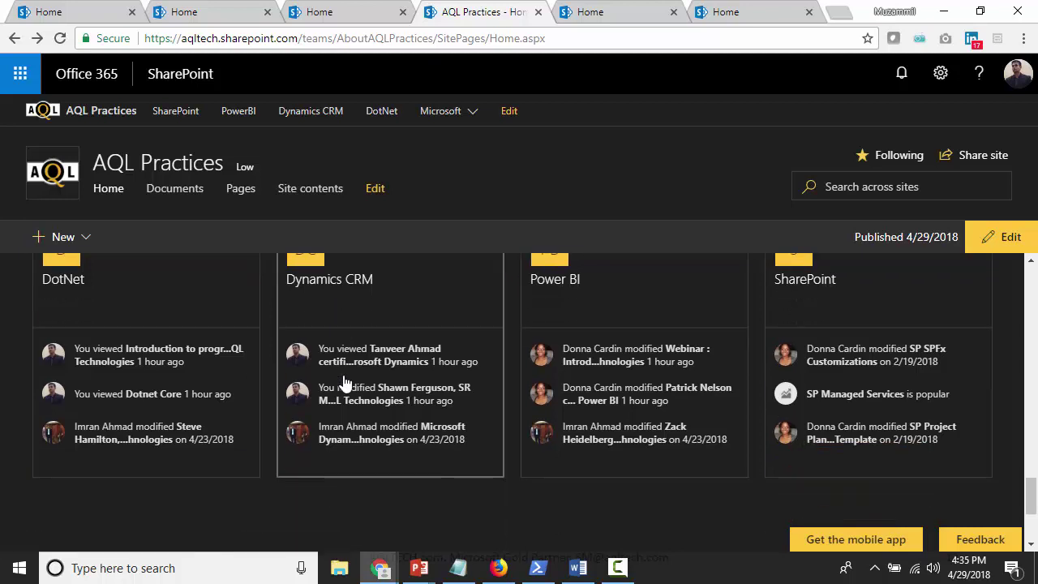
{"action": "scroll", "coordinate": [343, 374], "scroll_direction": "up", "scroll_amount": 1}
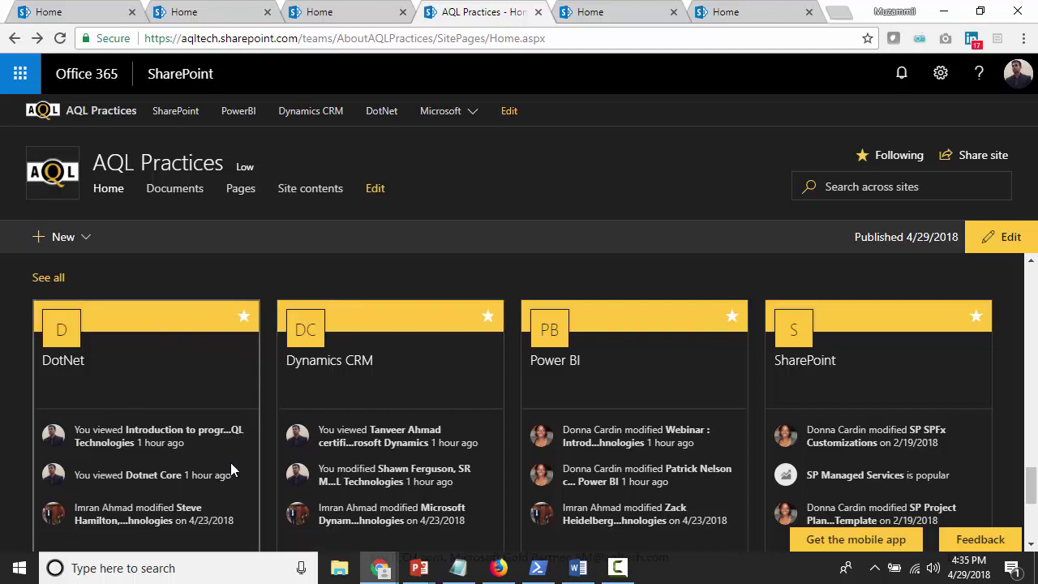
{"action": "scroll", "coordinate": [231, 462], "scroll_direction": "down", "scroll_amount": 1}
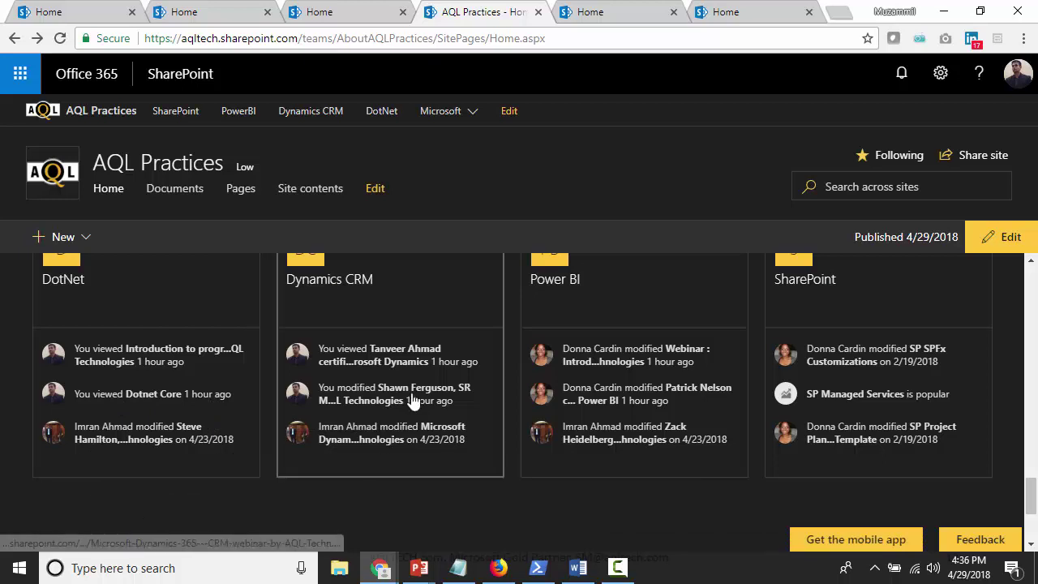
{"action": "scroll", "coordinate": [430, 410], "scroll_direction": "up", "scroll_amount": 1}
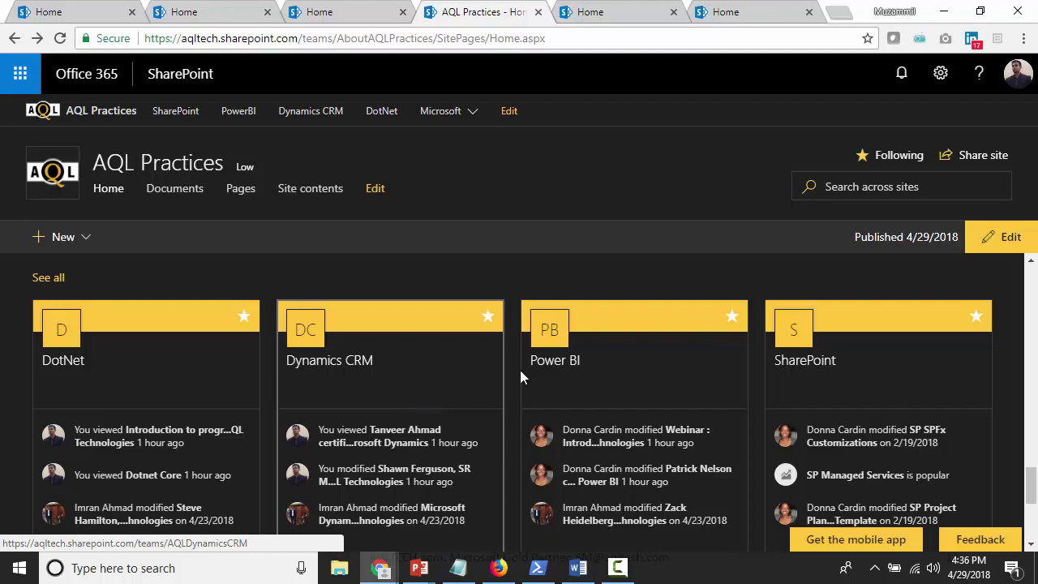
{"action": "scroll", "coordinate": [520, 370], "scroll_direction": "up", "scroll_amount": 3}
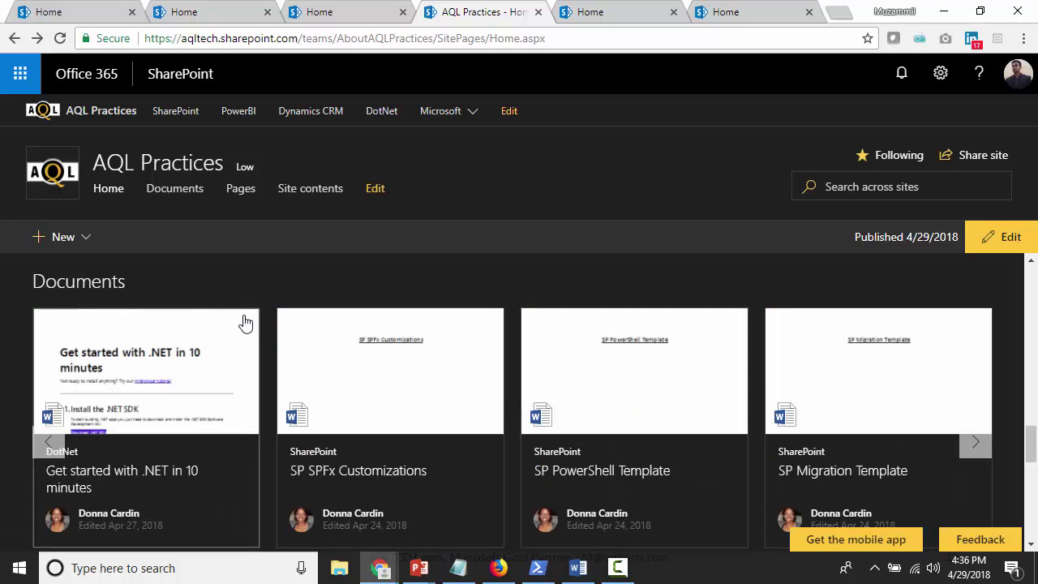
Page the Documents roll-up carousel forward to the second set of template files
{"action": "scroll", "coordinate": [248, 324], "scroll_direction": "down", "scroll_amount": 1}
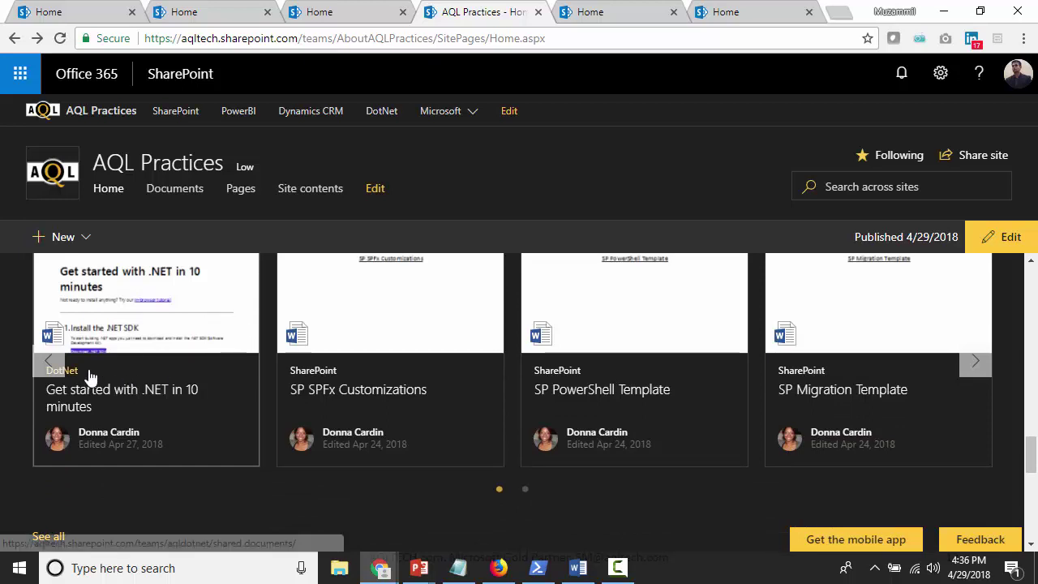
{"action": "left_click", "coordinate": [975, 367]}
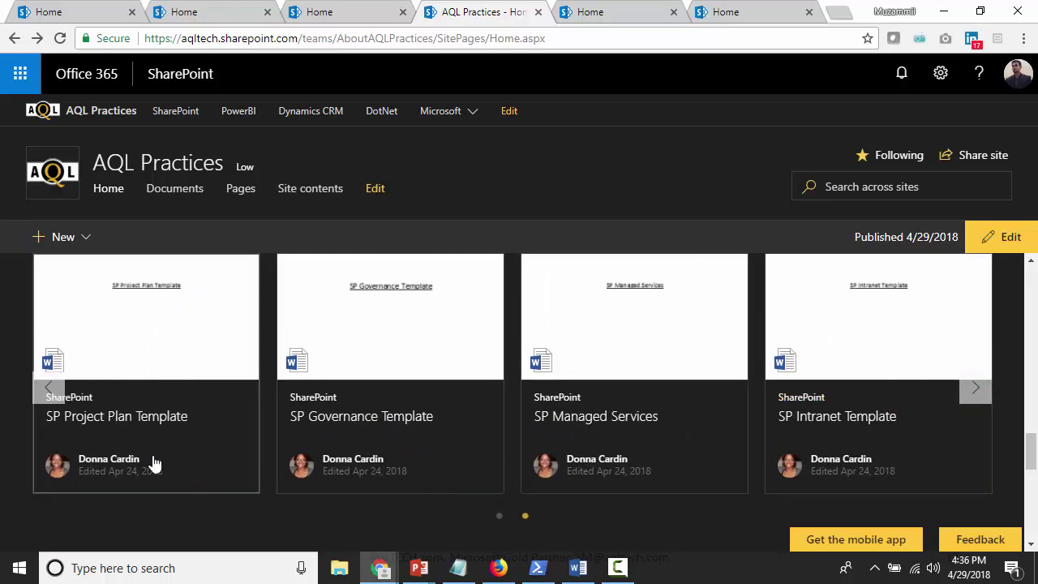
{"action": "left_click", "coordinate": [974, 390]}
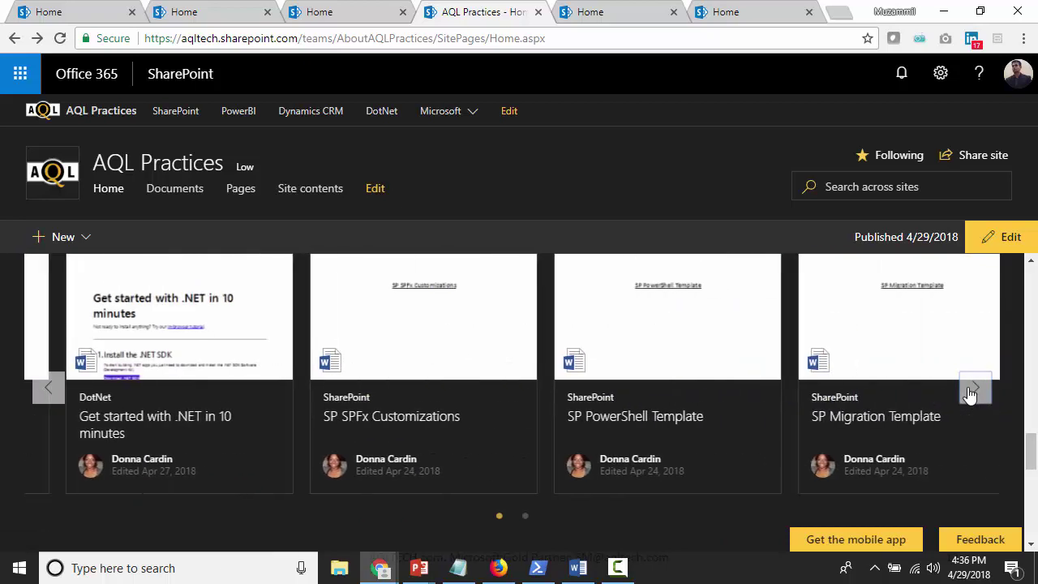
{"action": "left_click", "coordinate": [971, 392]}
{"action": "left_click", "coordinate": [973, 389]}
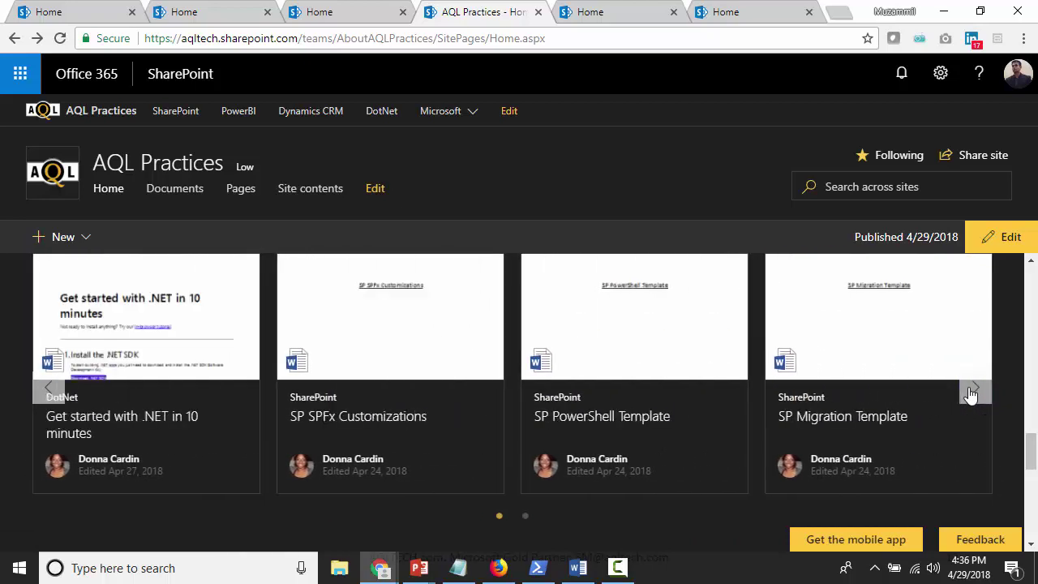
{"action": "left_click", "coordinate": [973, 389]}
{"action": "left_click", "coordinate": [974, 389]}
{"action": "left_click", "coordinate": [971, 391]}
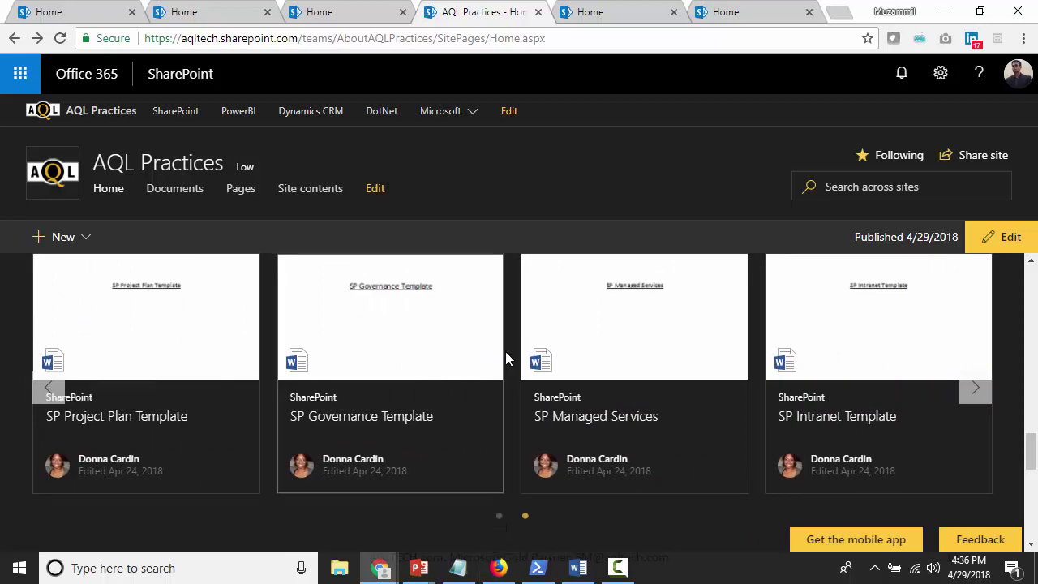
Review the Events section, then return to the top of the homepage
{"action": "scroll", "coordinate": [495, 341], "scroll_direction": "up", "scroll_amount": 6}
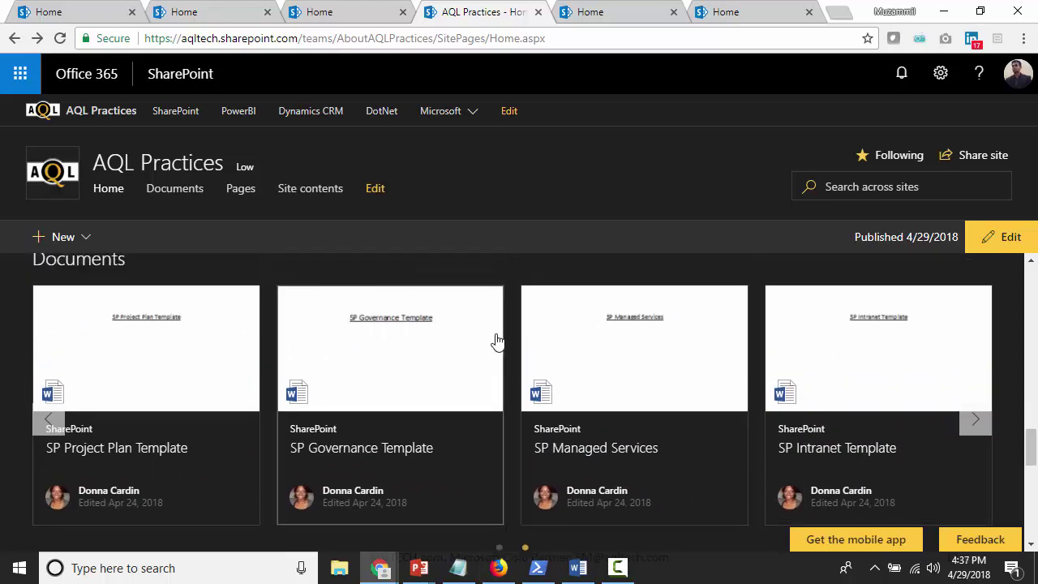
{"action": "scroll", "coordinate": [496, 333], "scroll_direction": "down", "scroll_amount": 2}
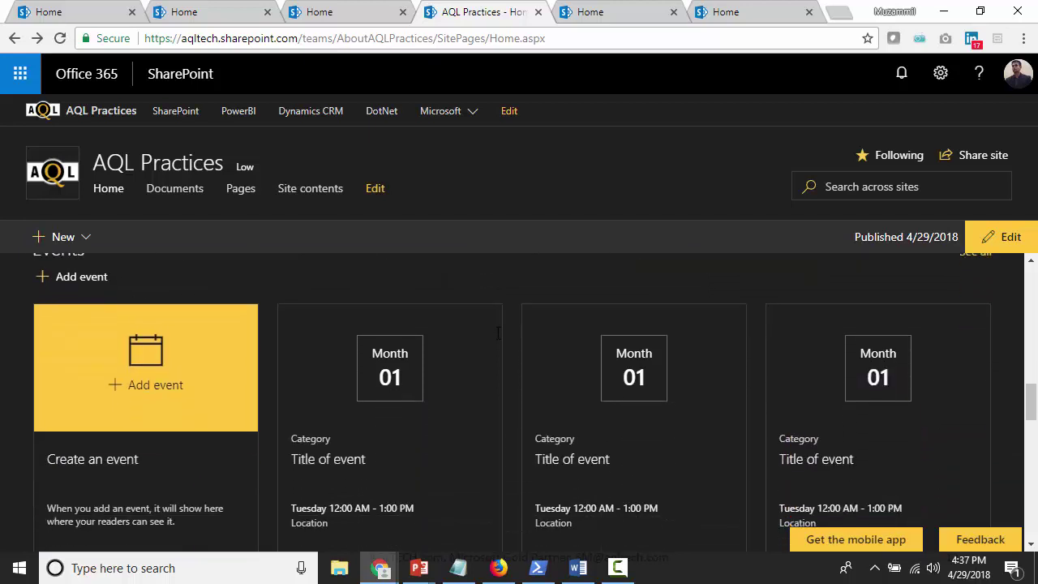
{"action": "scroll", "coordinate": [497, 332], "scroll_direction": "up", "scroll_amount": 1}
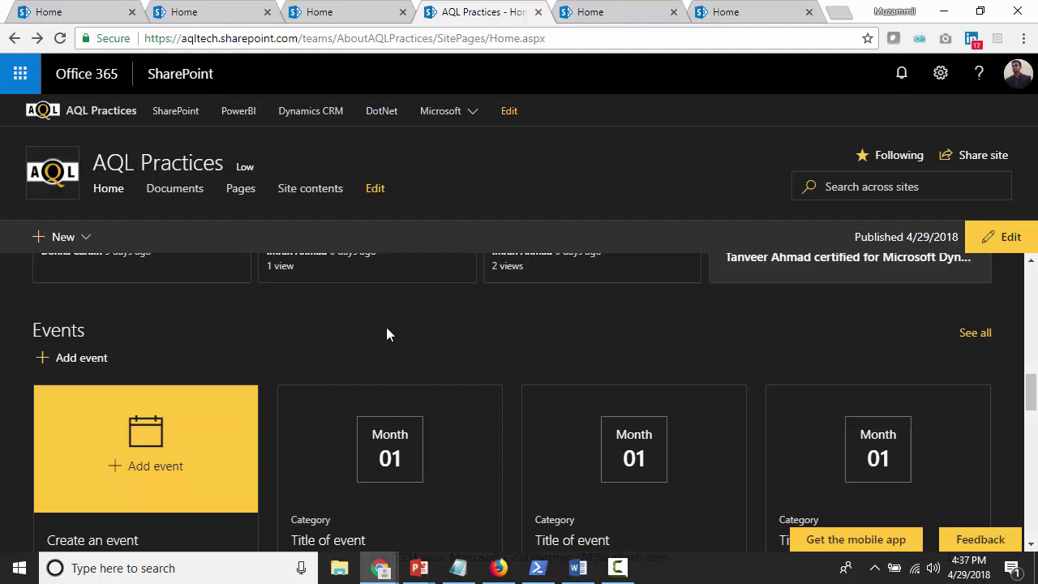
{"action": "scroll", "coordinate": [382, 333], "scroll_direction": "up", "scroll_amount": 5}
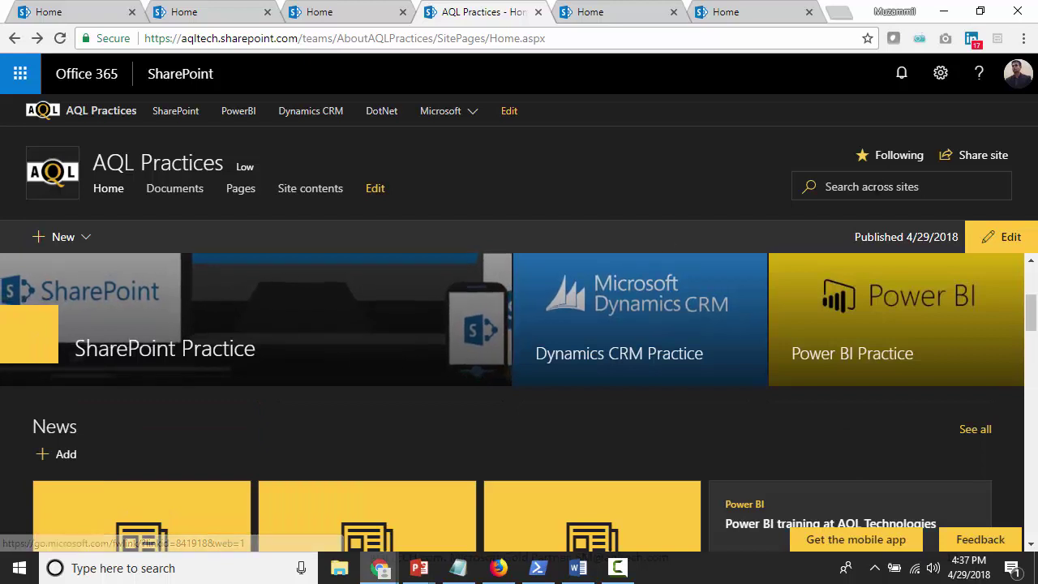
Search across all hub sites for 'sharepoint'
{"action": "left_click", "coordinate": [876, 186]}
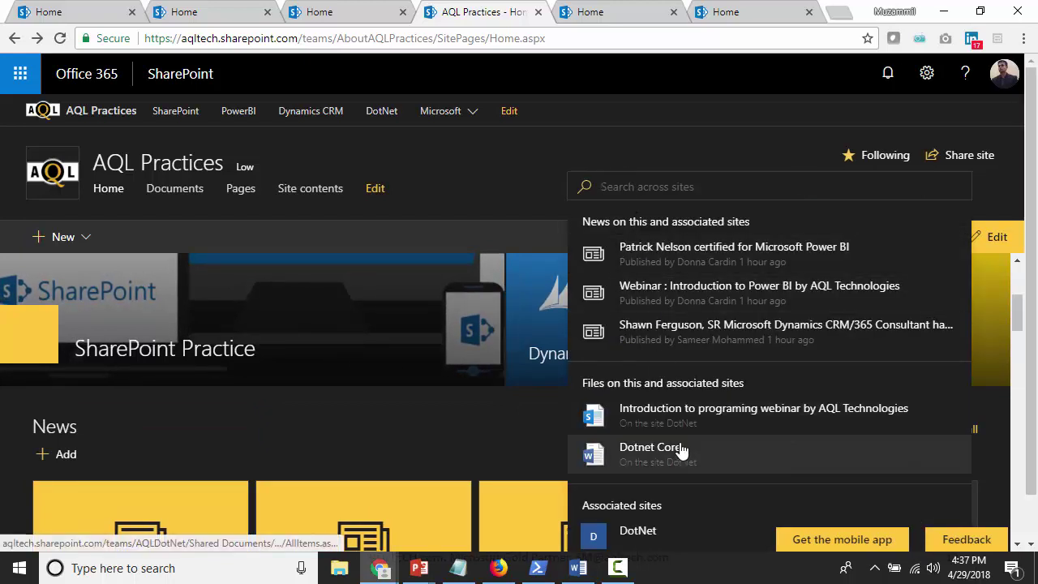
{"action": "scroll", "coordinate": [823, 398], "scroll_direction": "down", "scroll_amount": 1}
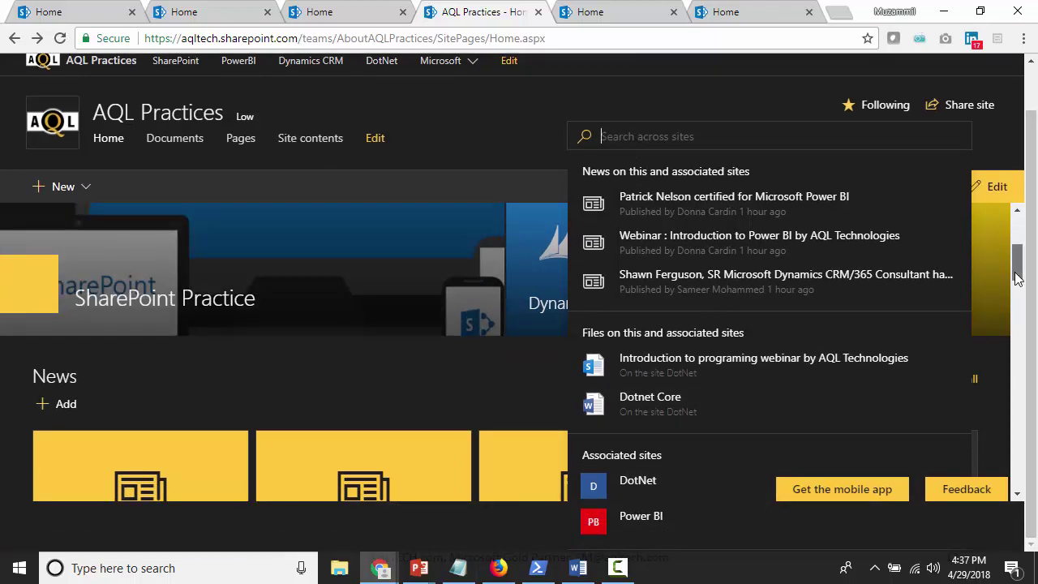
{"action": "scroll", "coordinate": [988, 353], "scroll_direction": "down", "scroll_amount": 2}
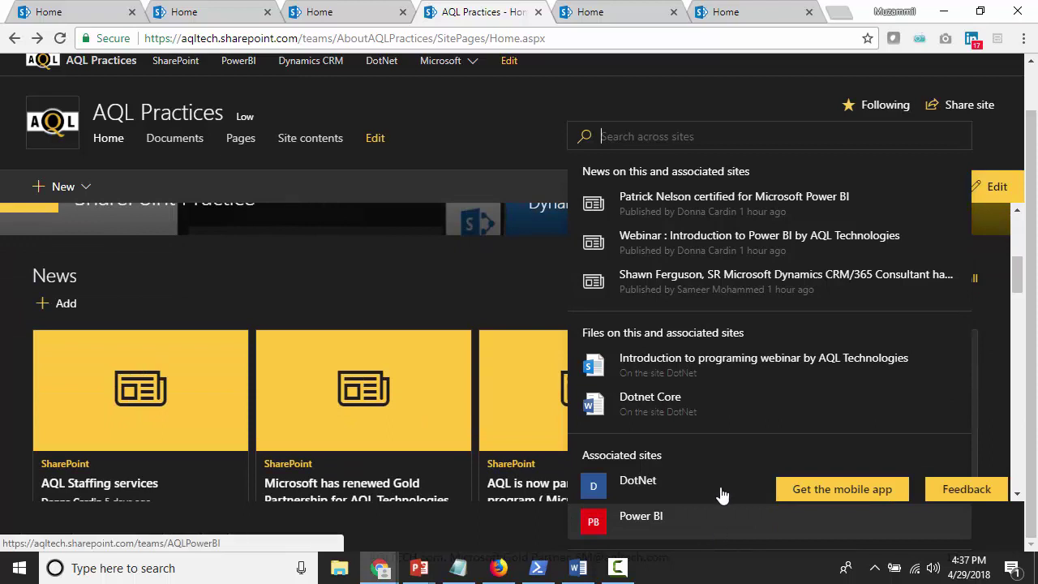
{"action": "scroll", "coordinate": [720, 368], "scroll_direction": "up", "scroll_amount": 1}
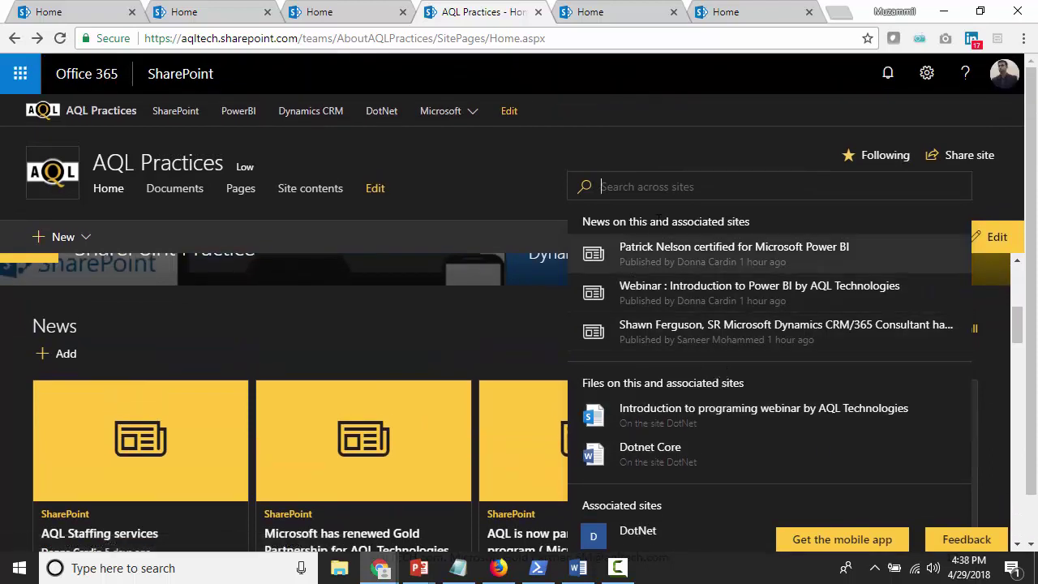
{"action": "type", "text": "sharpoin"}
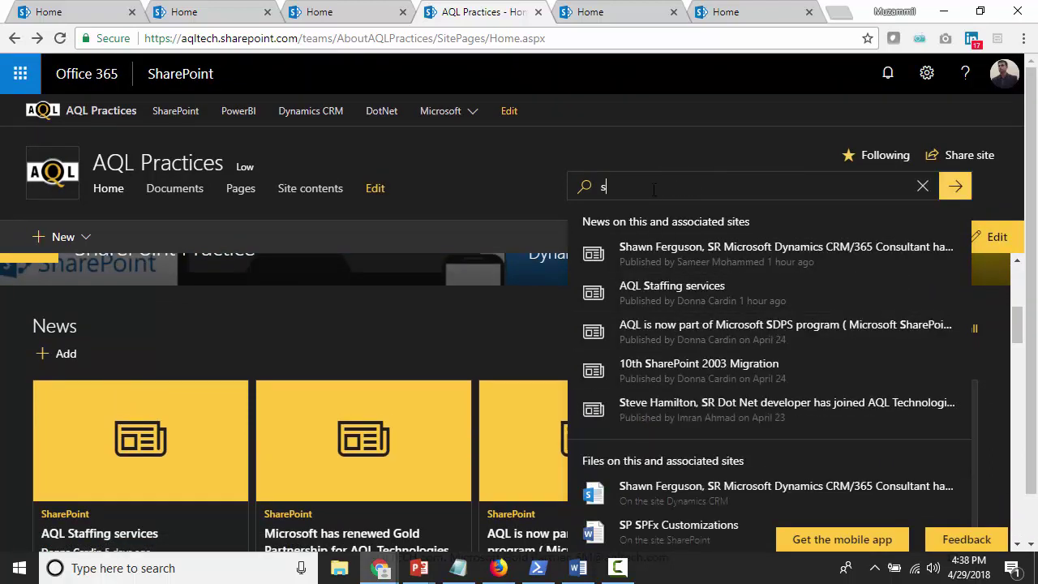
{"action": "key", "text": "BackSpace"}
{"action": "key", "text": "BackSpace"}
{"action": "key", "text": "BackSpace"}
{"action": "key", "text": "BackSpace"}
{"action": "type", "text": "epoint"}
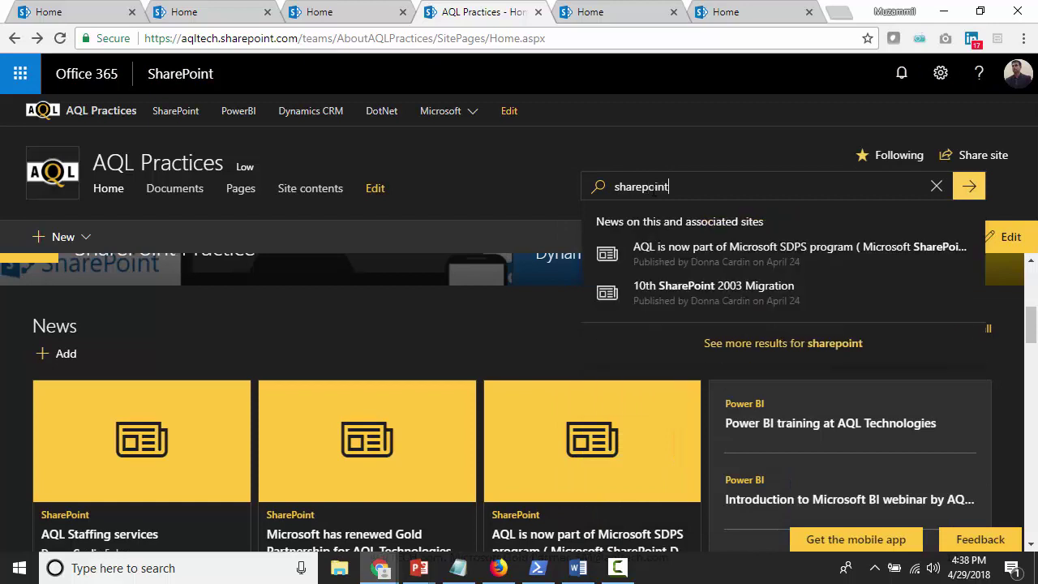
{"action": "key", "text": "Return"}
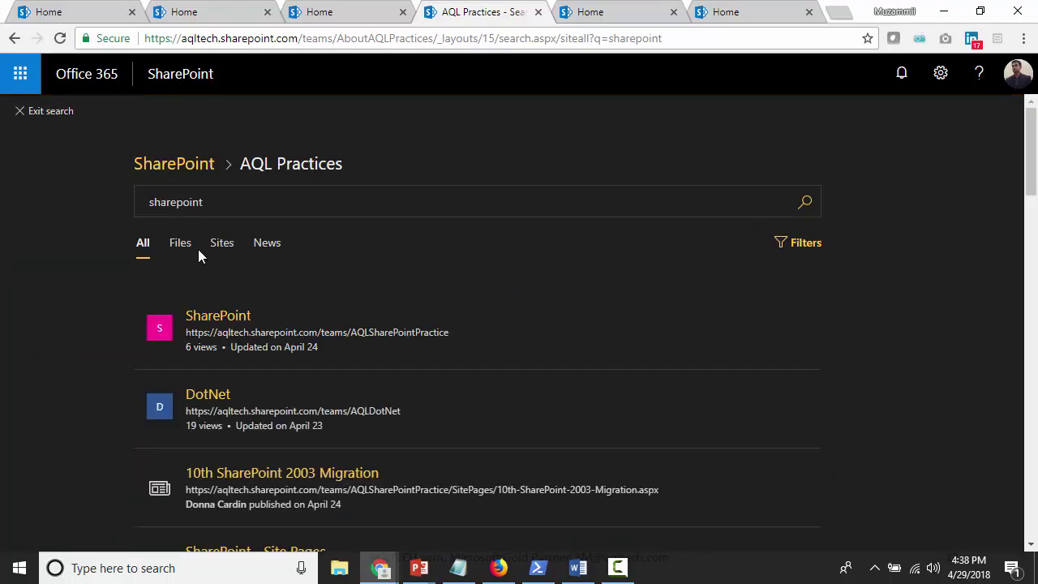
Toggle the search results between the Sites and All tabs
{"action": "left_click", "coordinate": [222, 243]}
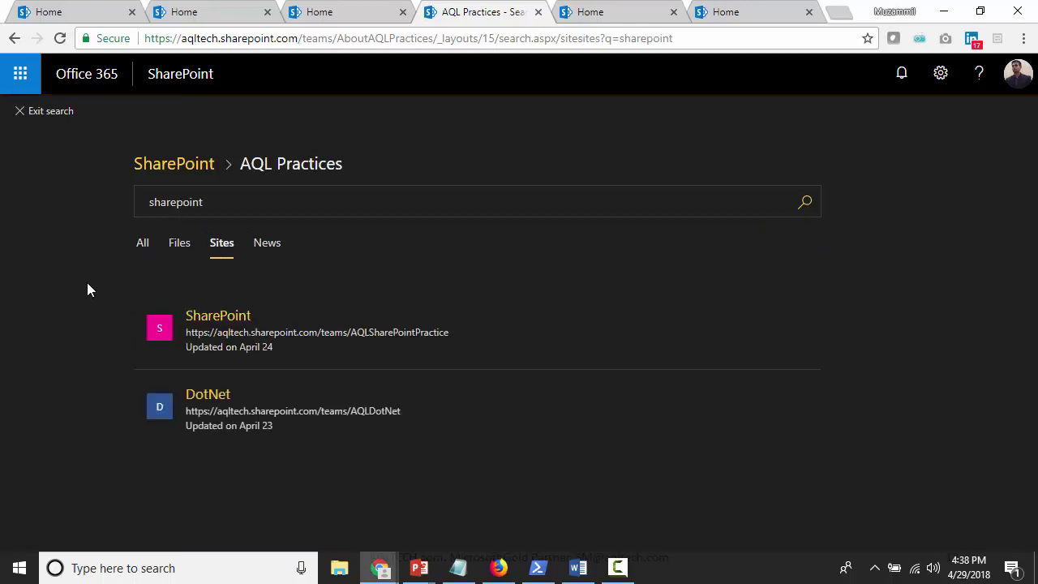
{"action": "left_click", "coordinate": [138, 247]}
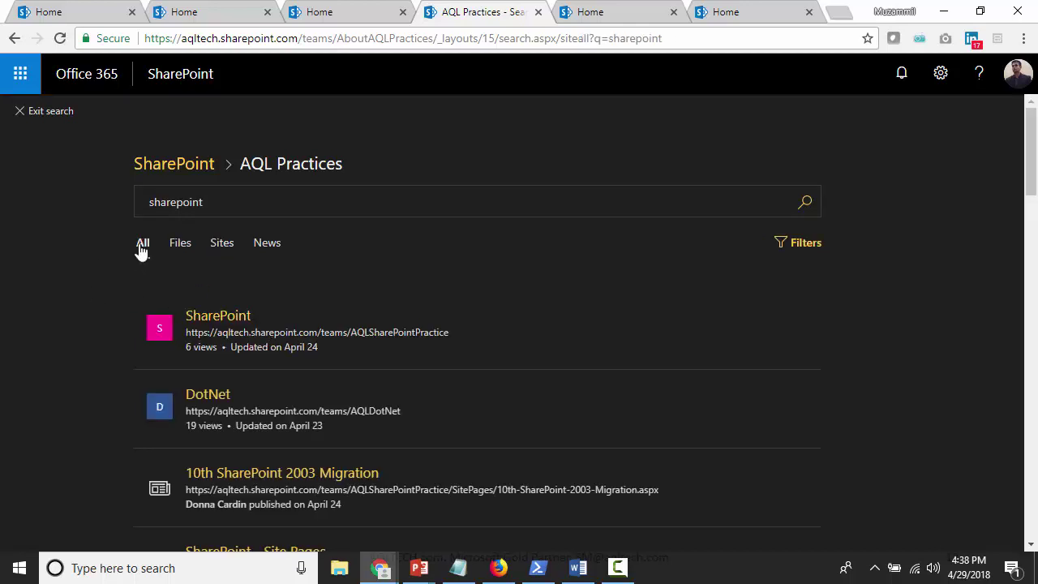
{"action": "left_click", "coordinate": [219, 244]}
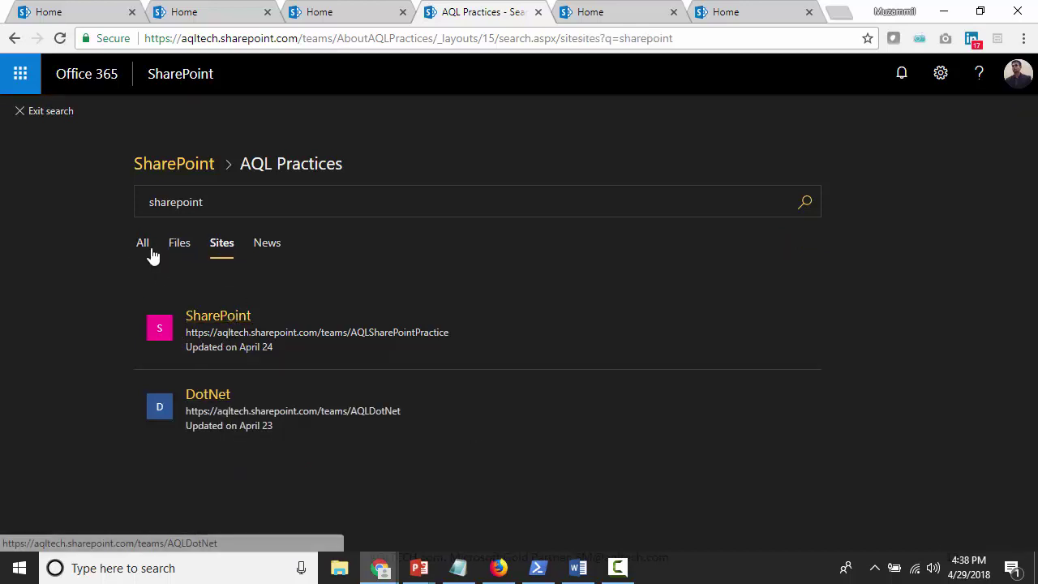
{"action": "left_click", "coordinate": [144, 245]}
Search the hub for 'dynamic' and filter the results to Sites
{"action": "left_click", "coordinate": [227, 203]}
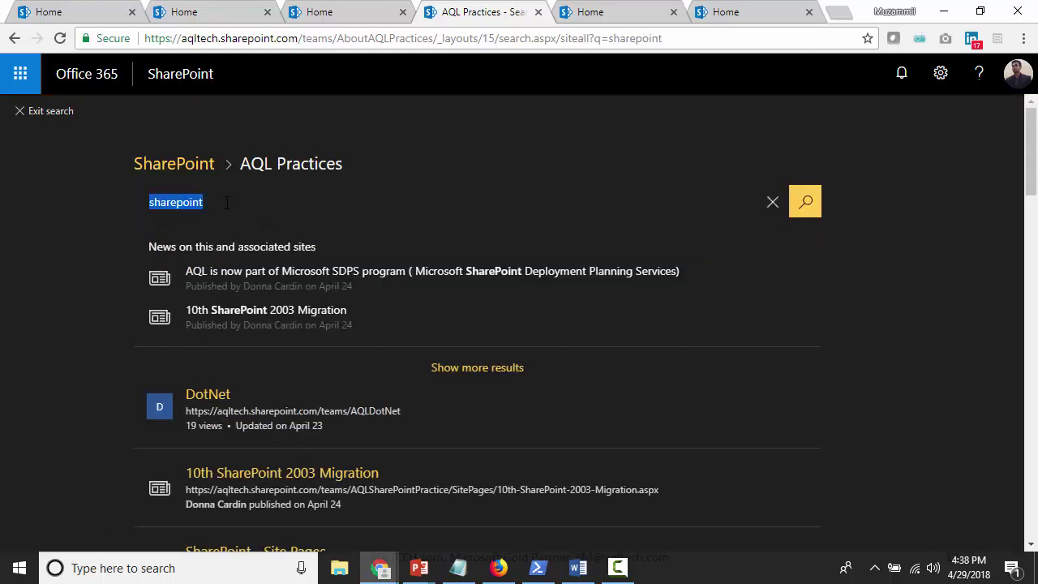
{"action": "type", "text": "dy"}
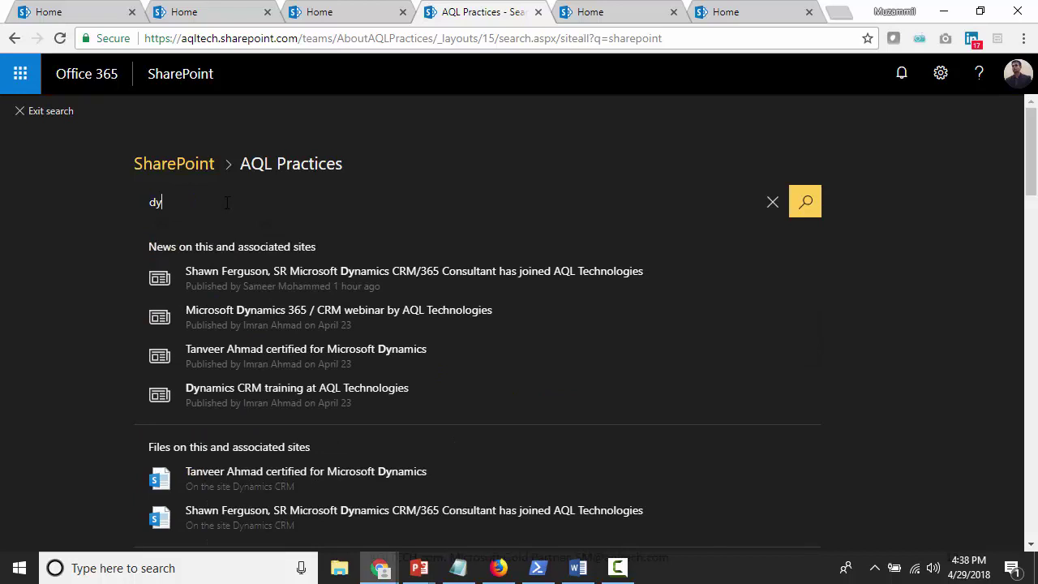
{"action": "type", "text": "namic"}
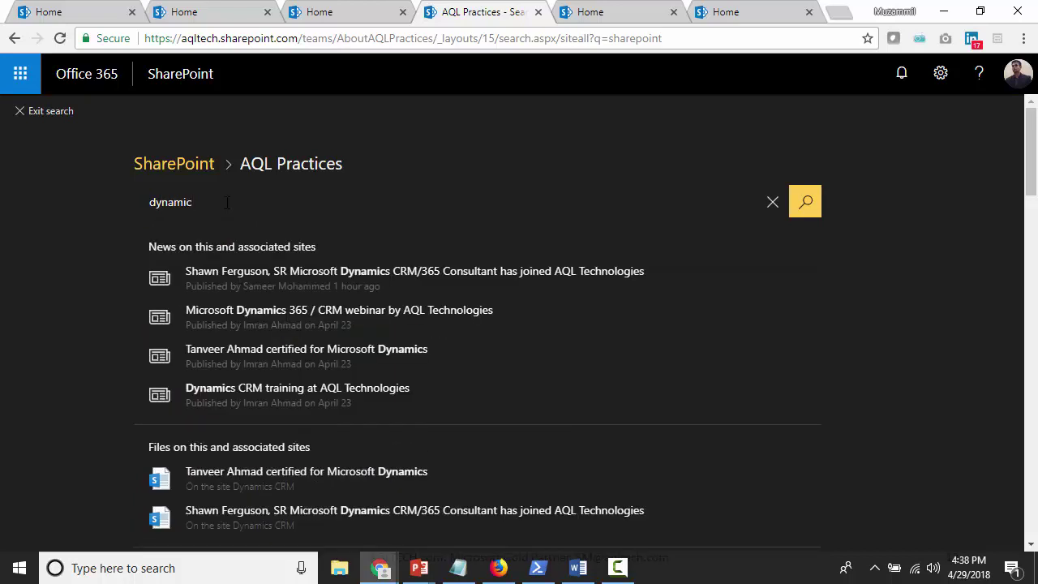
{"action": "key", "text": "Return"}
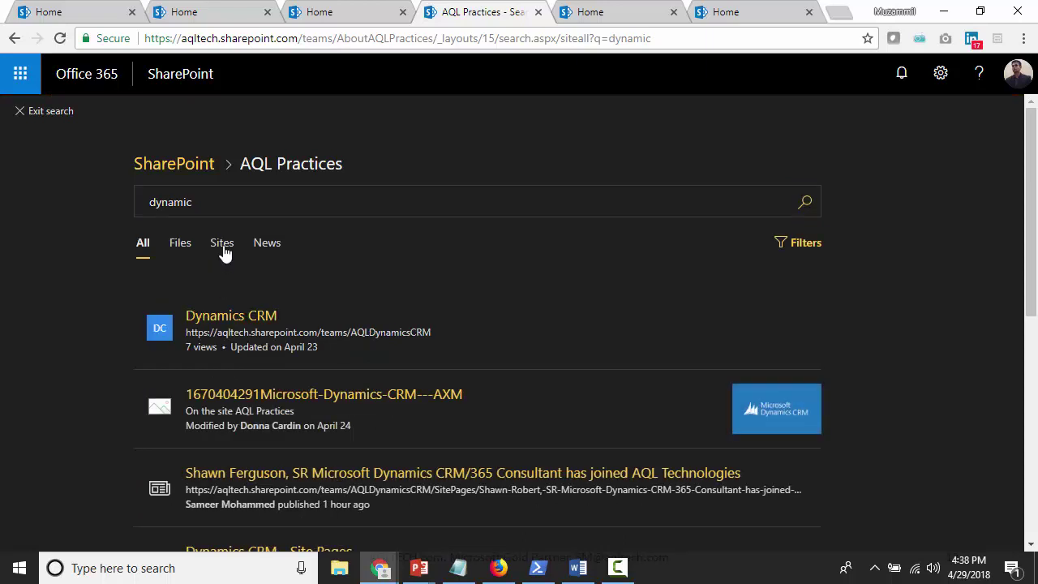
{"action": "left_click", "coordinate": [224, 251]}
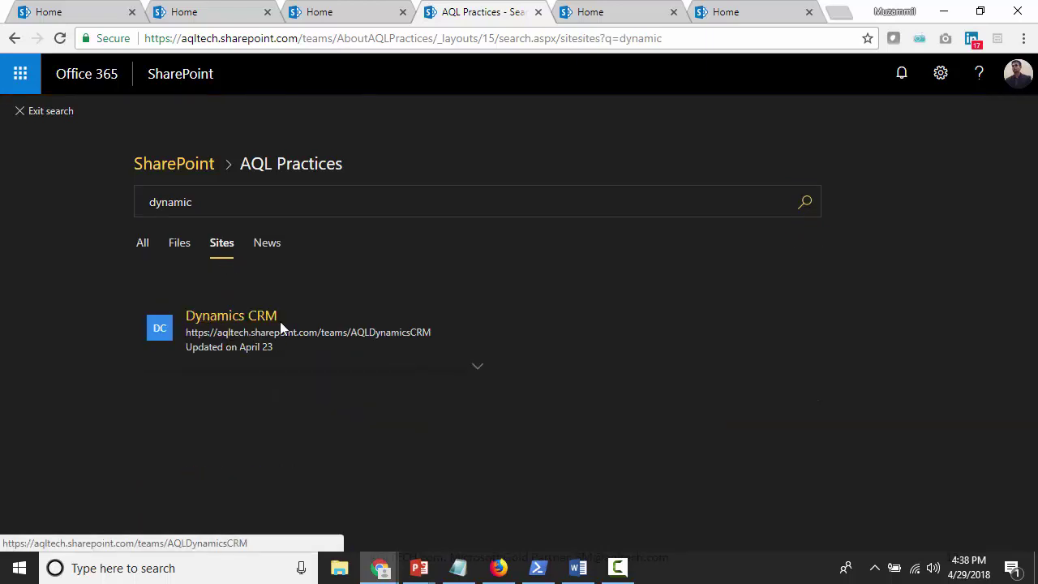
Search the hub for 'power bi' on the Sites tab
{"action": "left_click", "coordinate": [217, 205]}
{"action": "type", "text": "pwoer"}
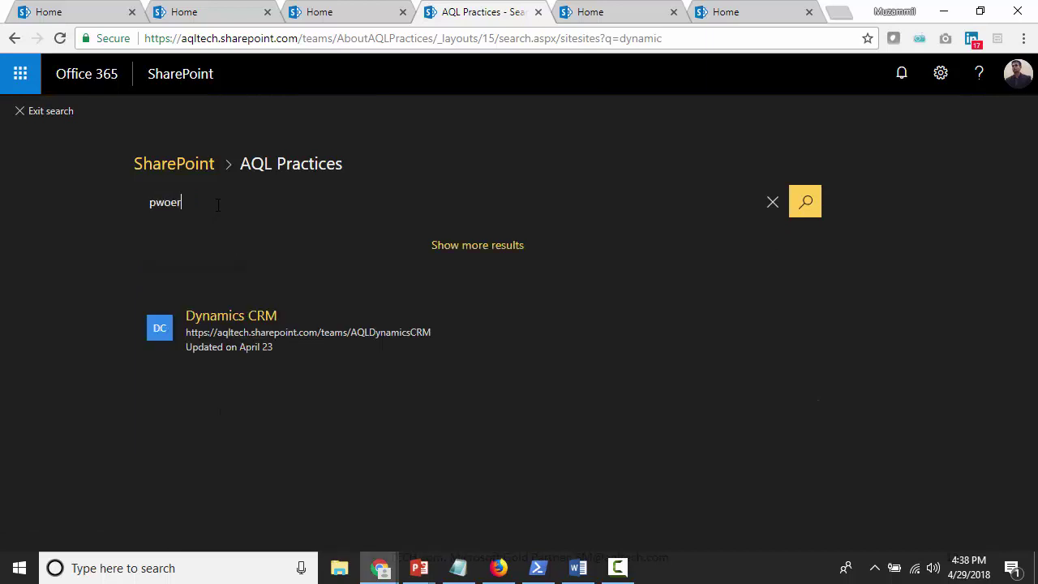
{"action": "type", "text": "bi"}
{"action": "key", "text": "Return"}
{"action": "left_click", "coordinate": [217, 205]}
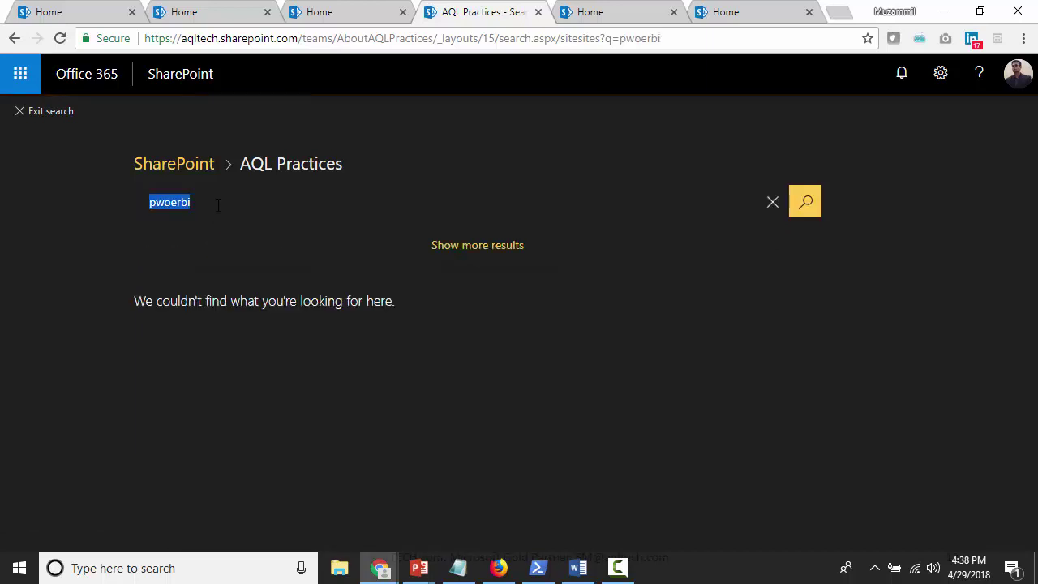
{"action": "type", "text": "powerbi"}
{"action": "key", "text": "Return"}
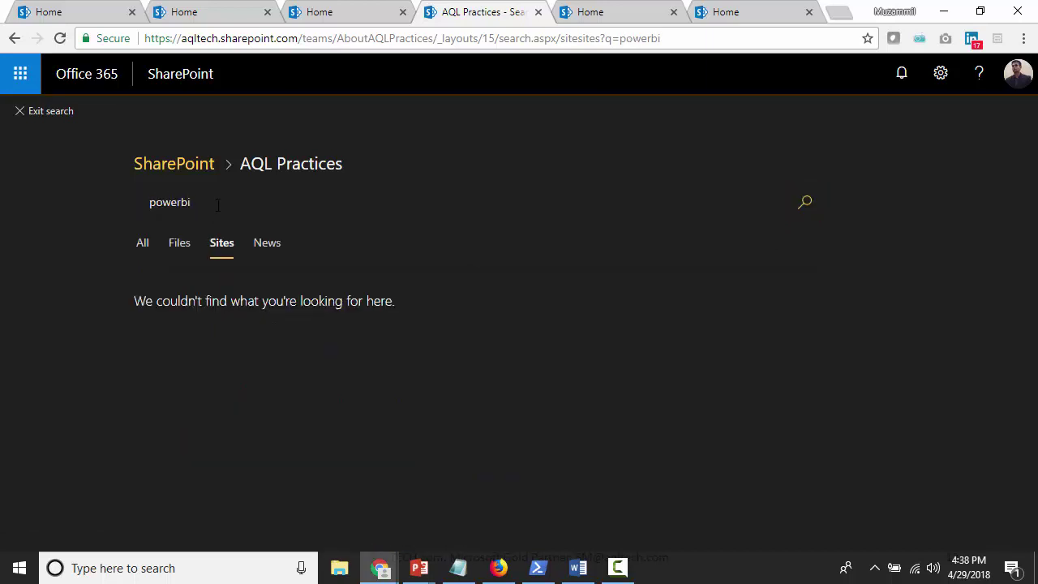
{"action": "left_click", "coordinate": [182, 203]}
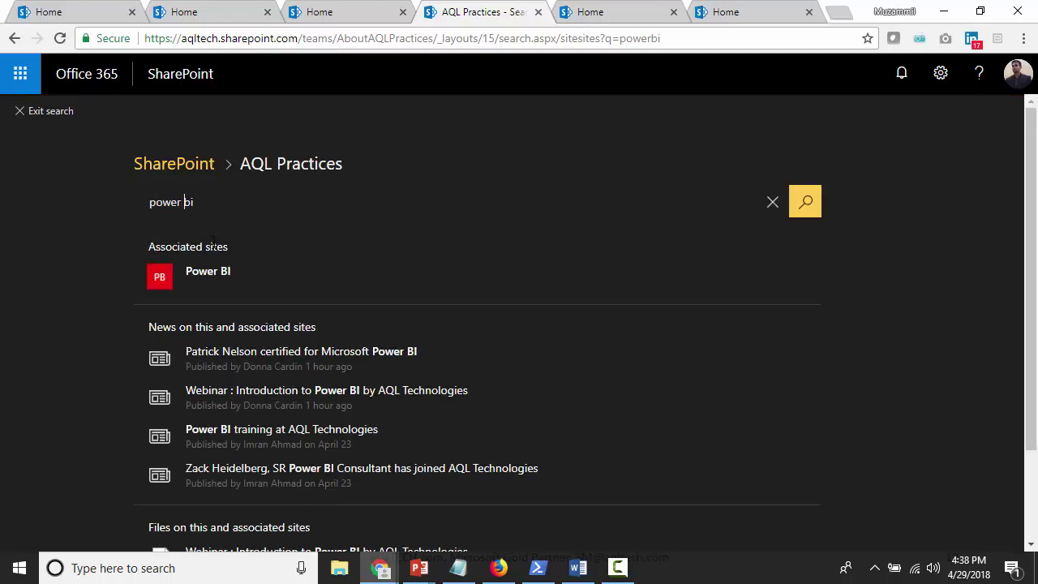
{"action": "left_click", "coordinate": [804, 202]}
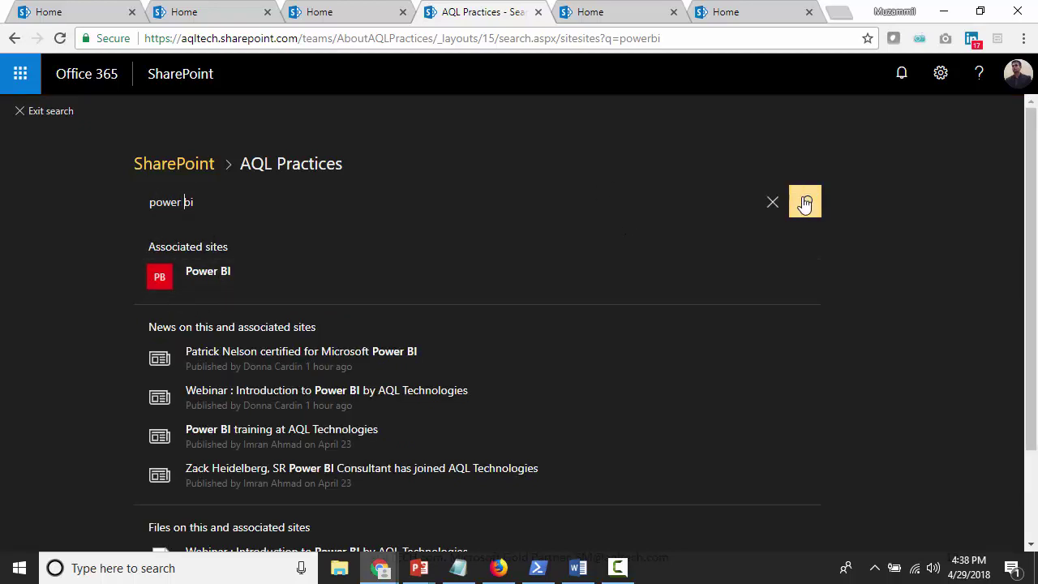